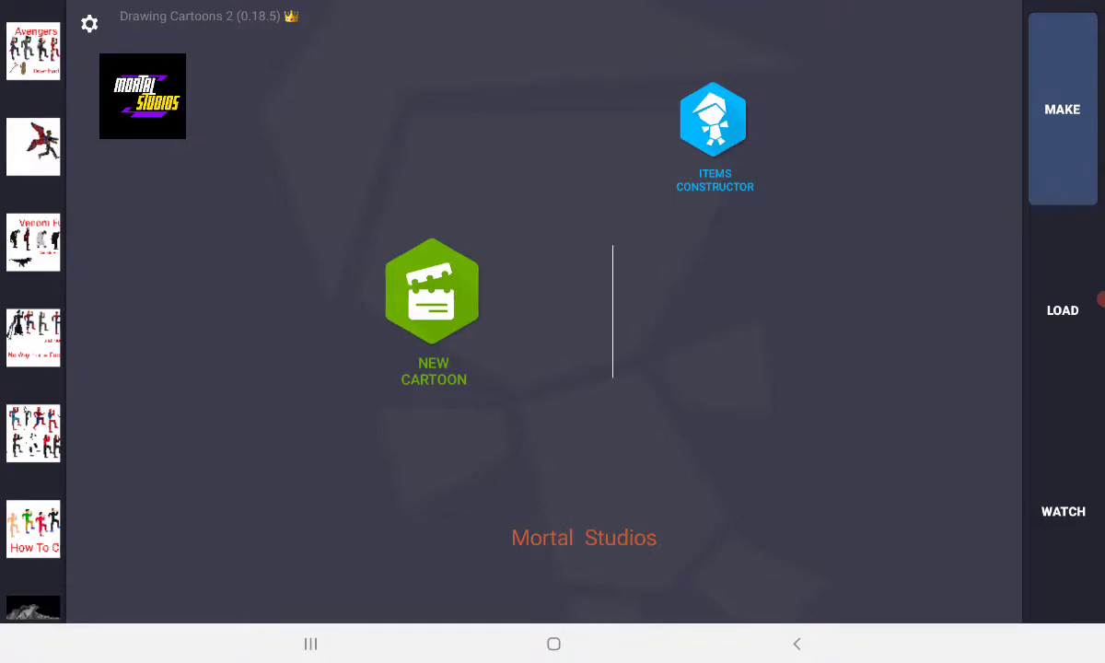
- Start a new cartoon and open the Avengers hero pack from the Insert list
click(432, 290)
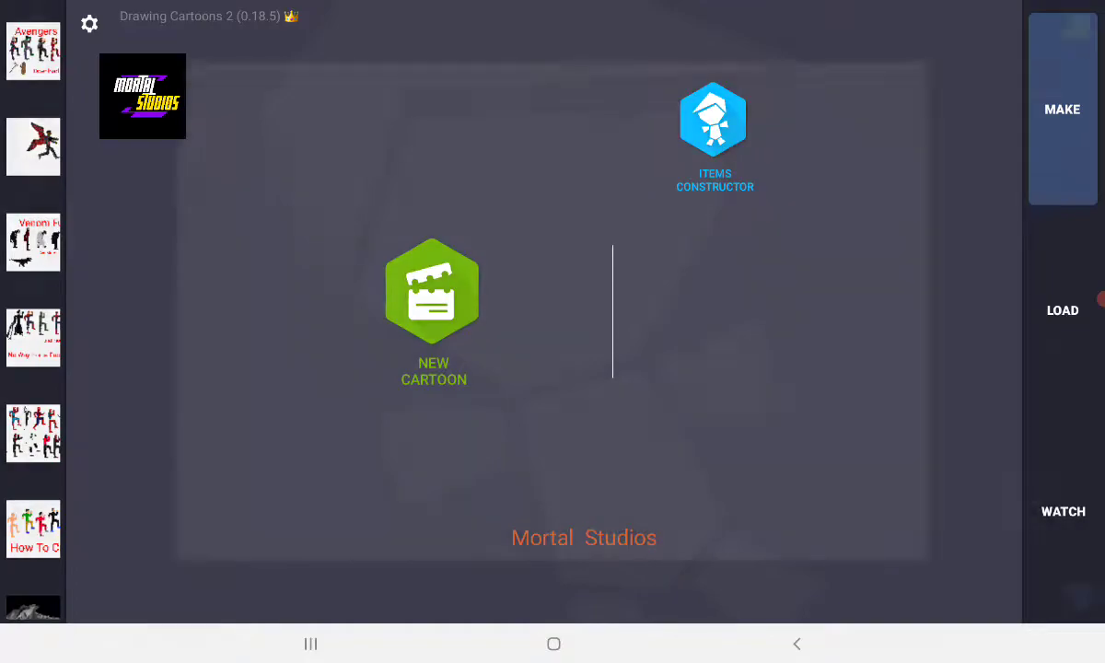
click(33, 138)
scroll(192, 322, down, 2)
scroll(192, 322, down, 2)
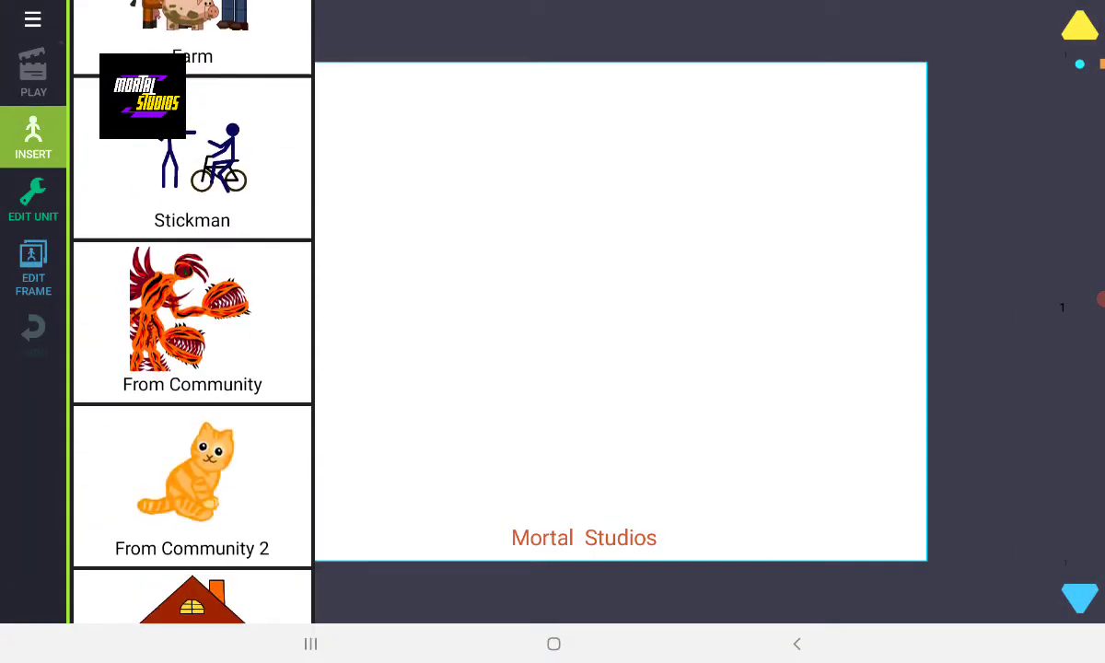
scroll(192, 322, down, 3)
scroll(192, 322, down, 3)
scroll(191, 322, down, 2)
scroll(191, 323, down, 3)
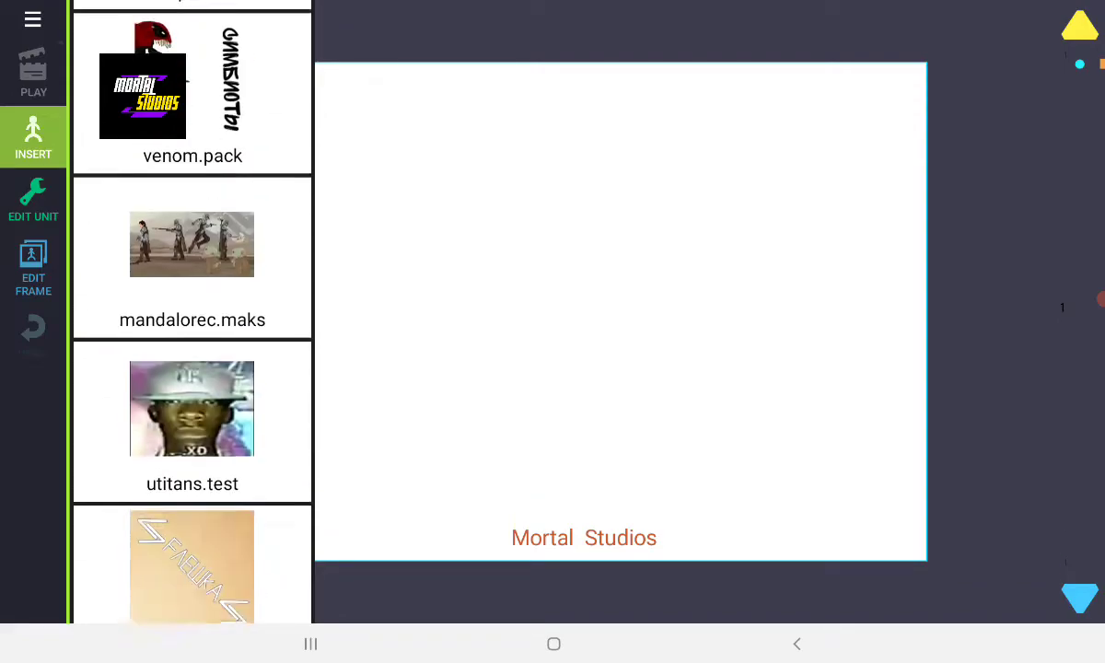
scroll(191, 322, down, 3)
scroll(191, 322, down, 3)
scroll(192, 322, down, 2)
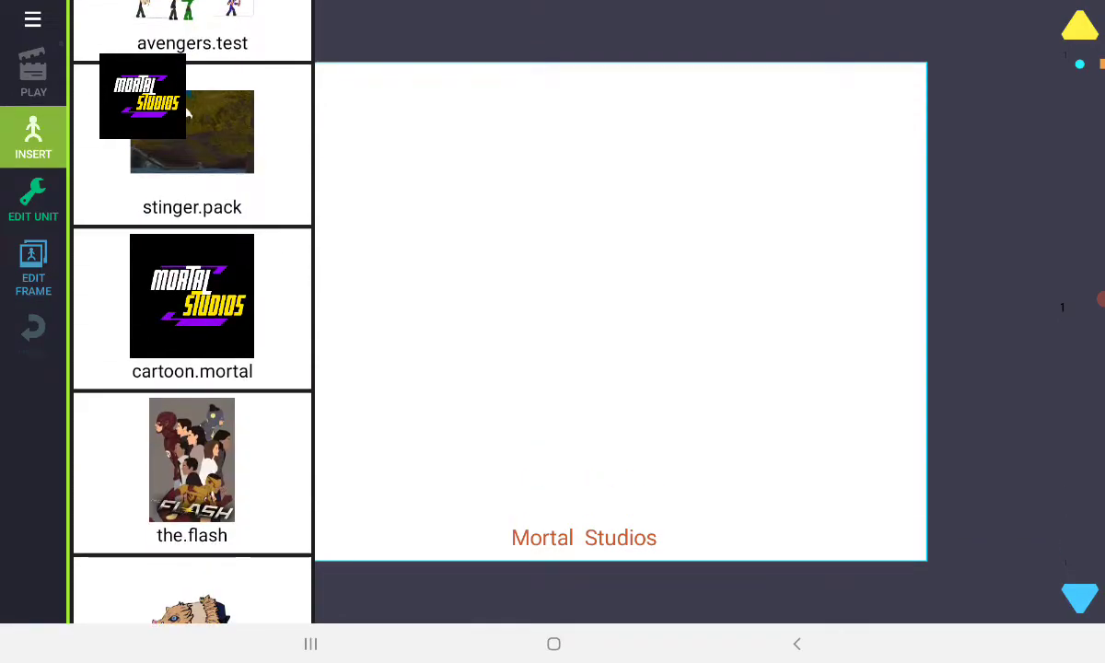
click(186, 112)
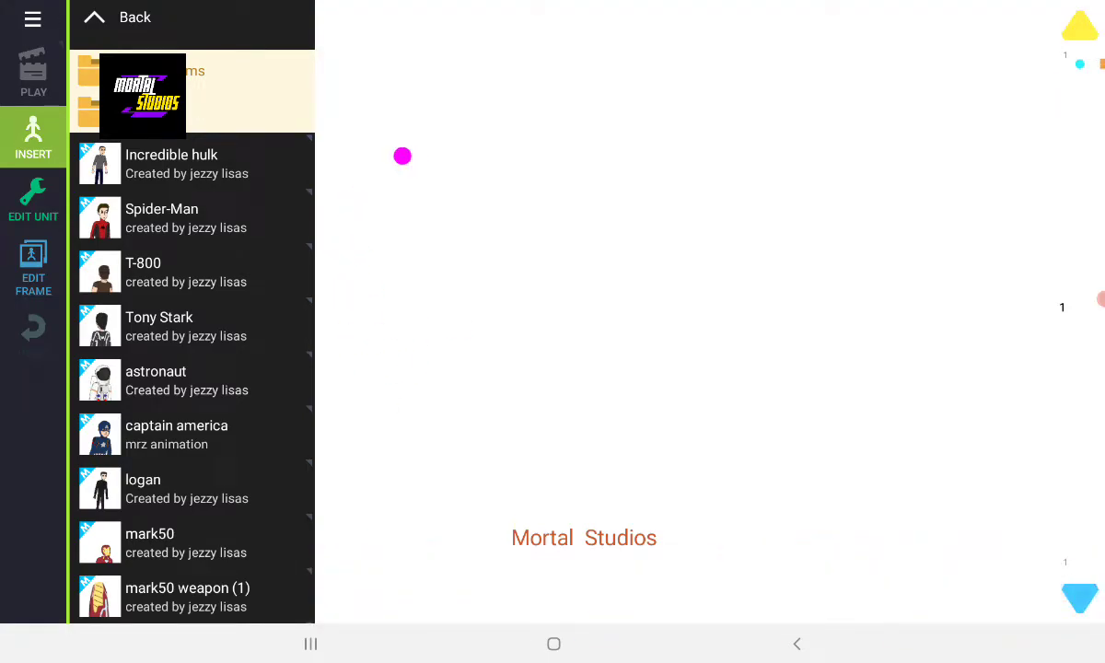
- Add the Incredible Hulk at the canvas centre with its left hand across its torso
drag(403, 155, 468, 328)
click(171, 164)
drag(571, 350, 679, 507)
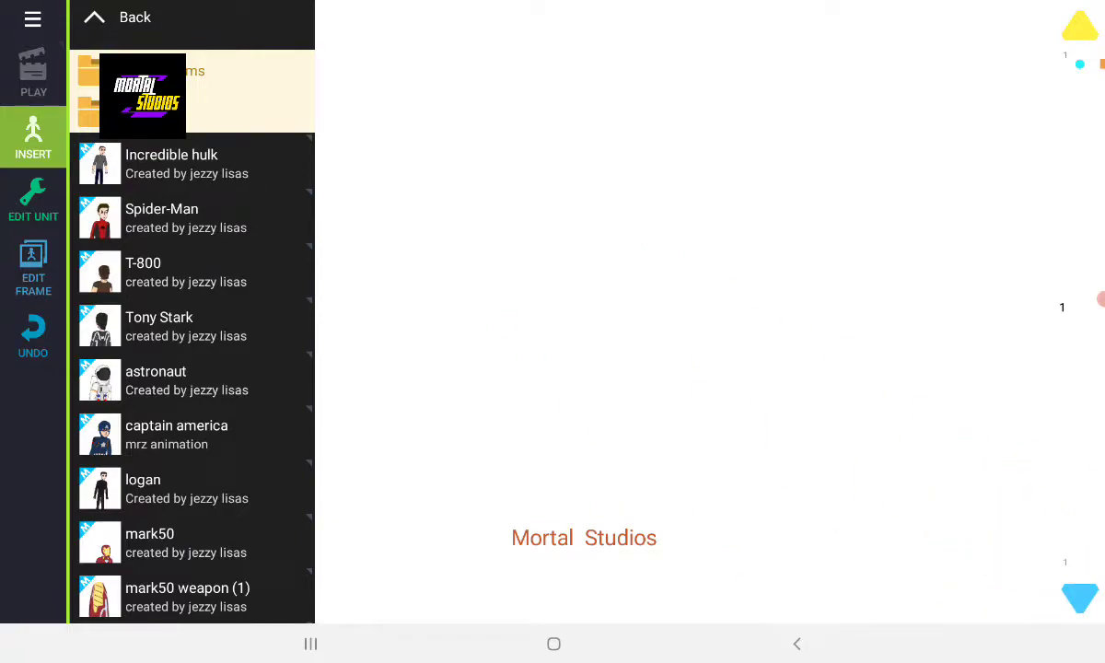
drag(1005, 555, 806, 413)
mouse_move(393, 286)
mouse_down()
mouse_move(412, 254)
mouse_move(476, 335)
mouse_move(394, 255)
mouse_up()
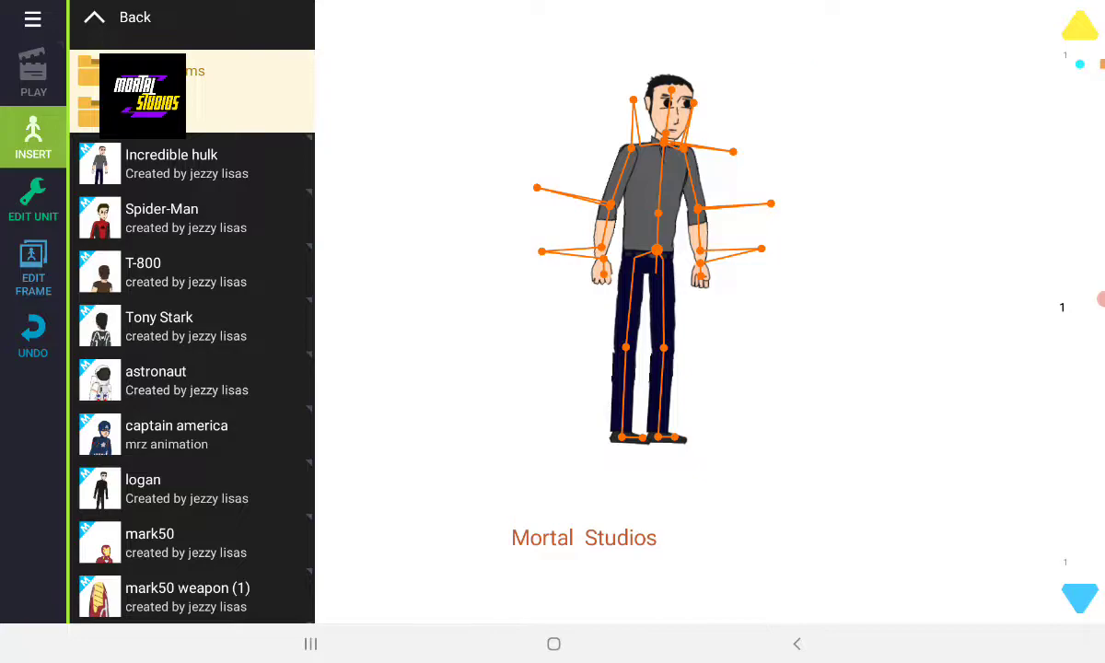
mouse_move(483, 172)
mouse_down()
mouse_move(510, 177)
mouse_move(486, 141)
mouse_move(614, 375)
mouse_move(360, 128)
mouse_move(513, 333)
mouse_move(358, 187)
mouse_move(361, 204)
mouse_up()
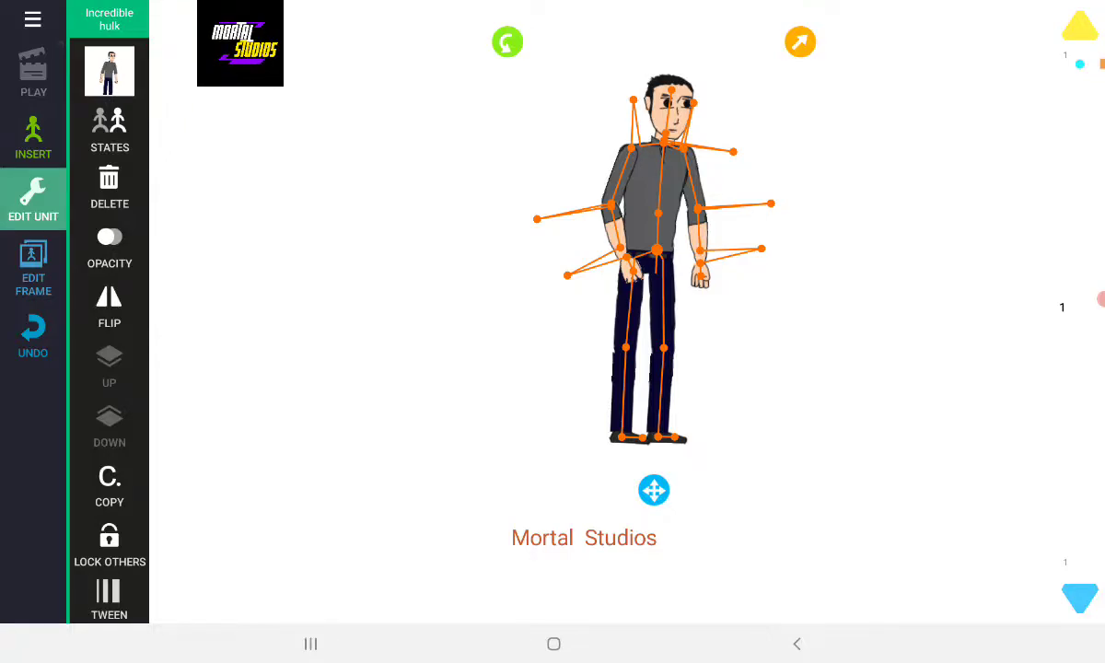
- Try the figure's rear-view state, raise its left forearm, and return it to front view
click(33, 138)
scroll(184, 369, down, 3)
scroll(184, 368, up, 3)
click(33, 201)
click(110, 129)
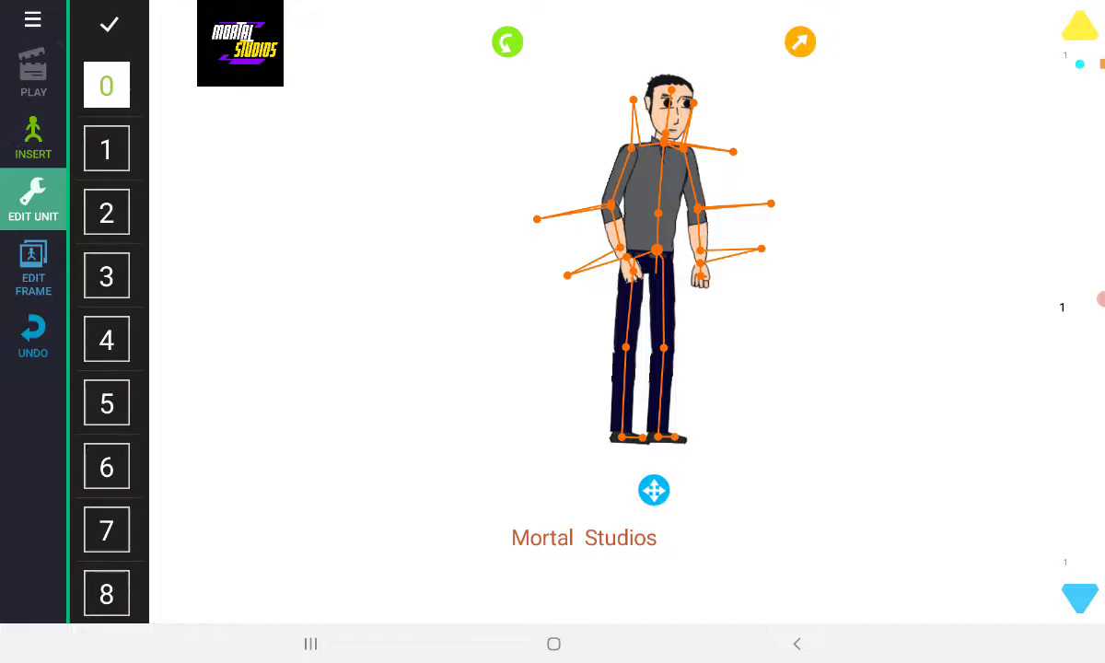
click(107, 149)
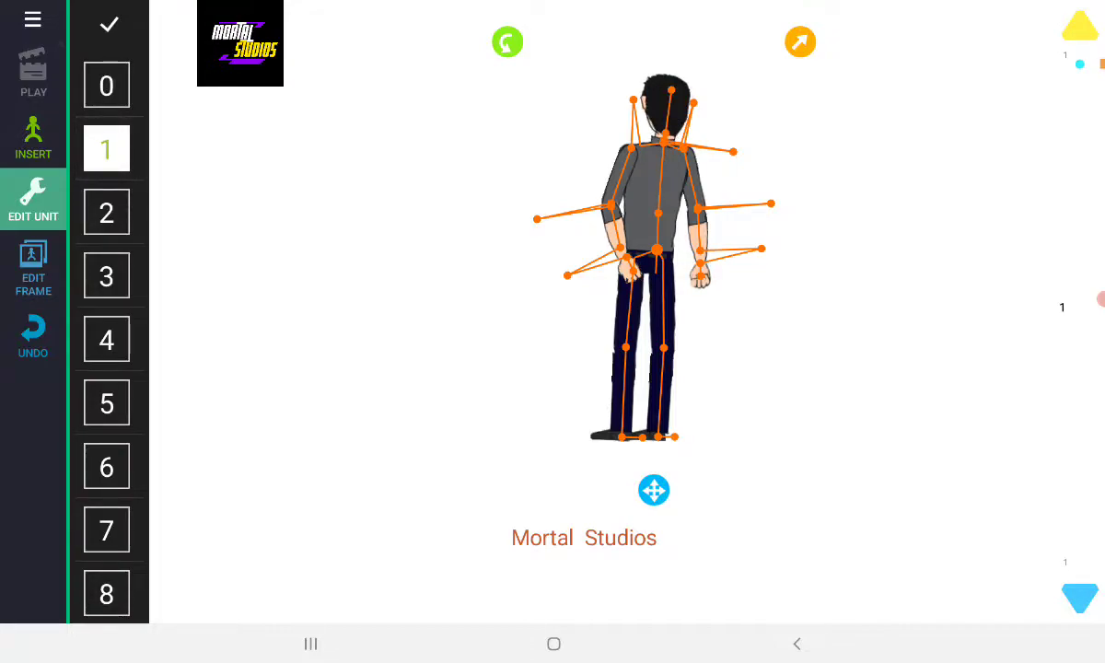
mouse_move(567, 274)
mouse_down()
mouse_move(523, 276)
mouse_move(545, 301)
mouse_move(573, 283)
mouse_up()
mouse_move(502, 225)
mouse_down()
mouse_move(461, 155)
mouse_move(461, 174)
mouse_up()
click(107, 86)
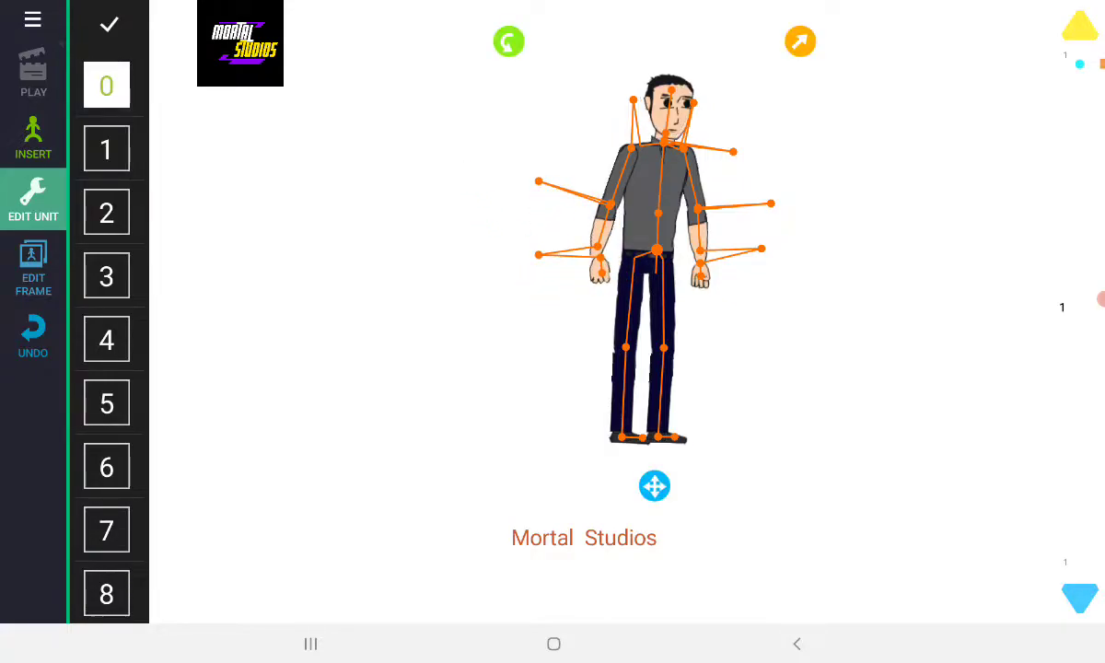
click(107, 149)
click(106, 86)
- Scroll the character list to MrBeast, then go back to editing the figure
click(33, 138)
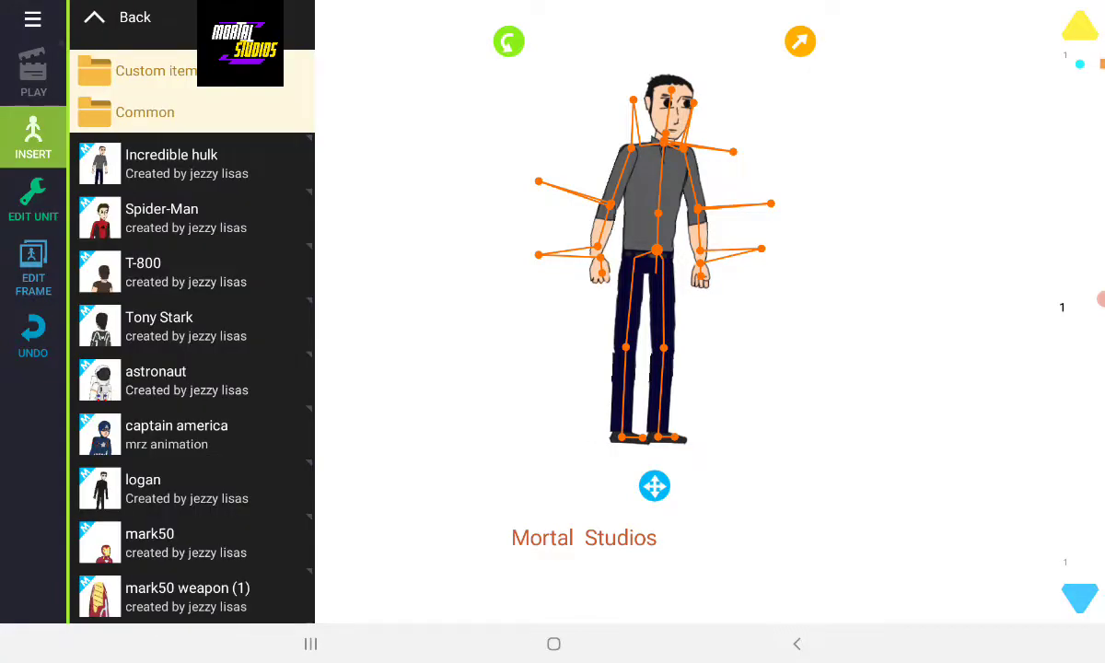
drag(184, 460, 184, 157)
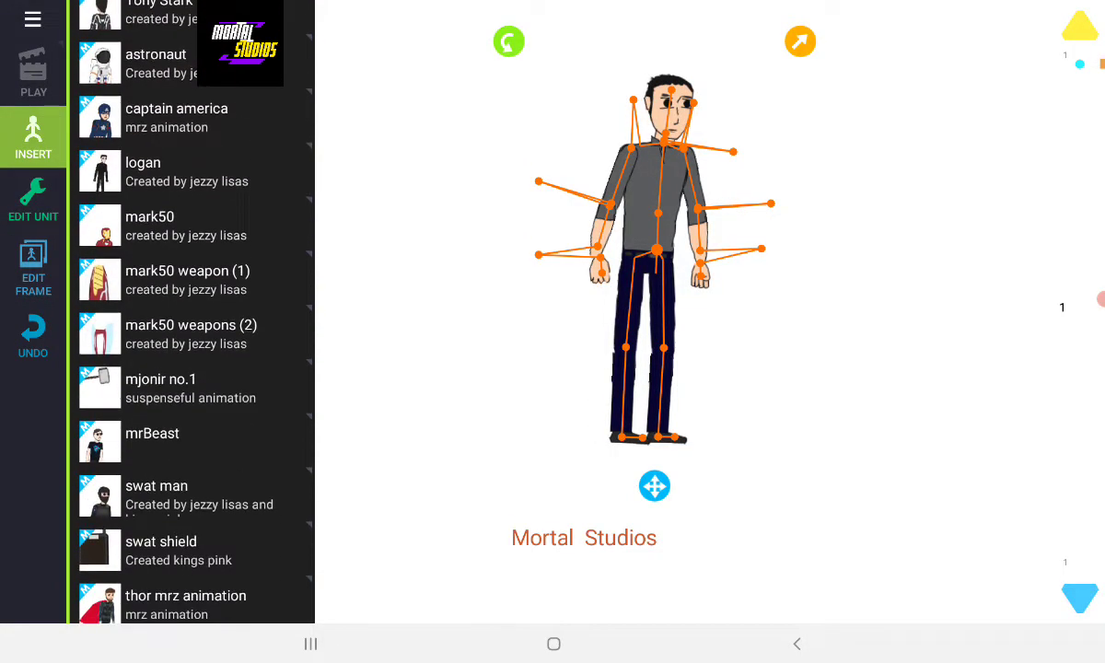
click(185, 439)
click(33, 201)
- Step through states 2 to 8 and settle on state 6, the green Hulk form
click(106, 213)
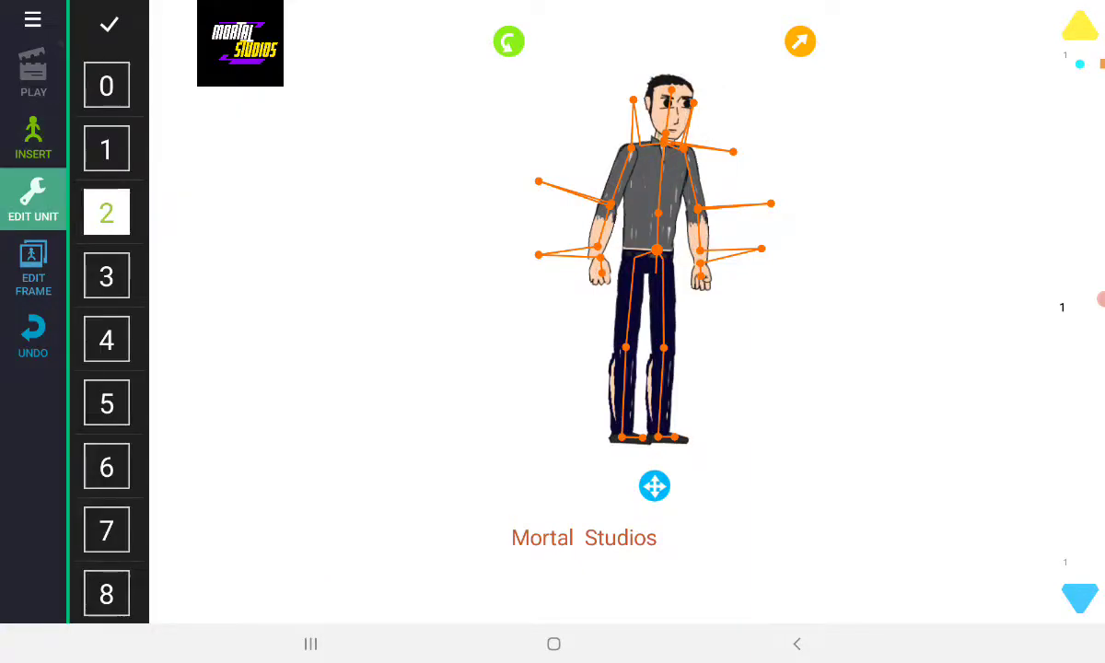
click(106, 277)
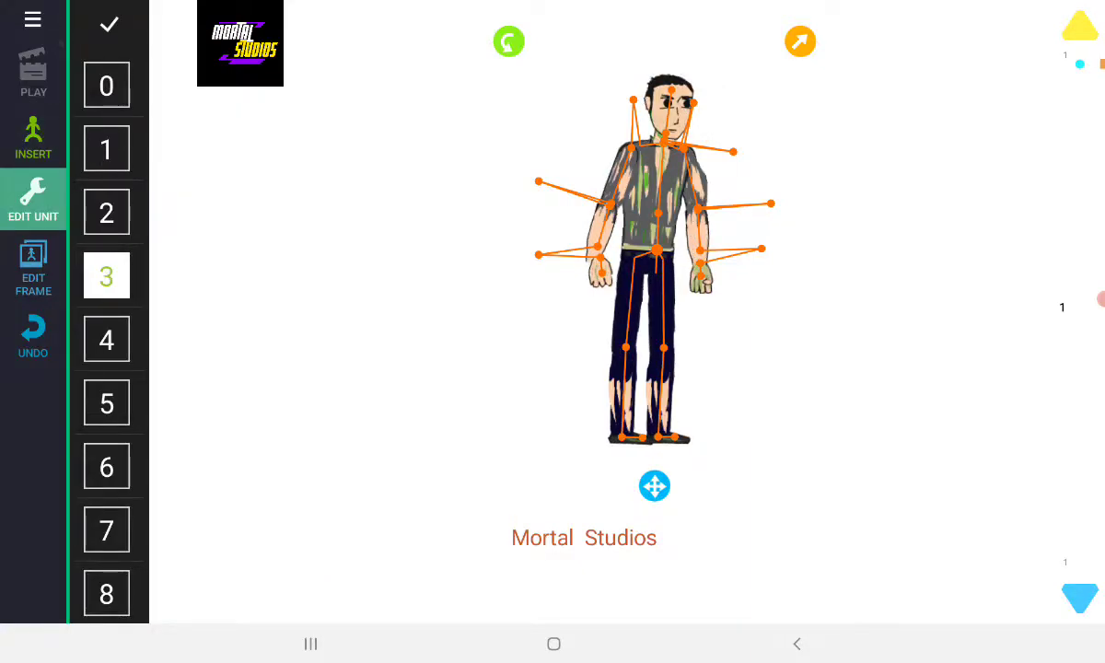
click(105, 340)
scroll(106, 368, down, 1)
click(106, 338)
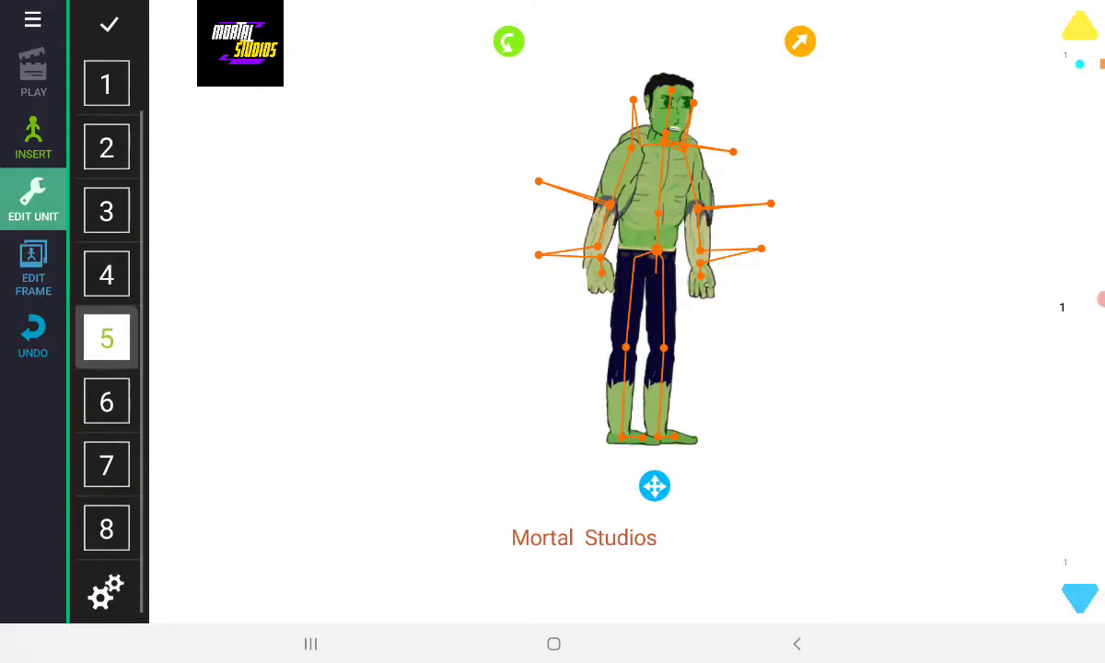
click(106, 402)
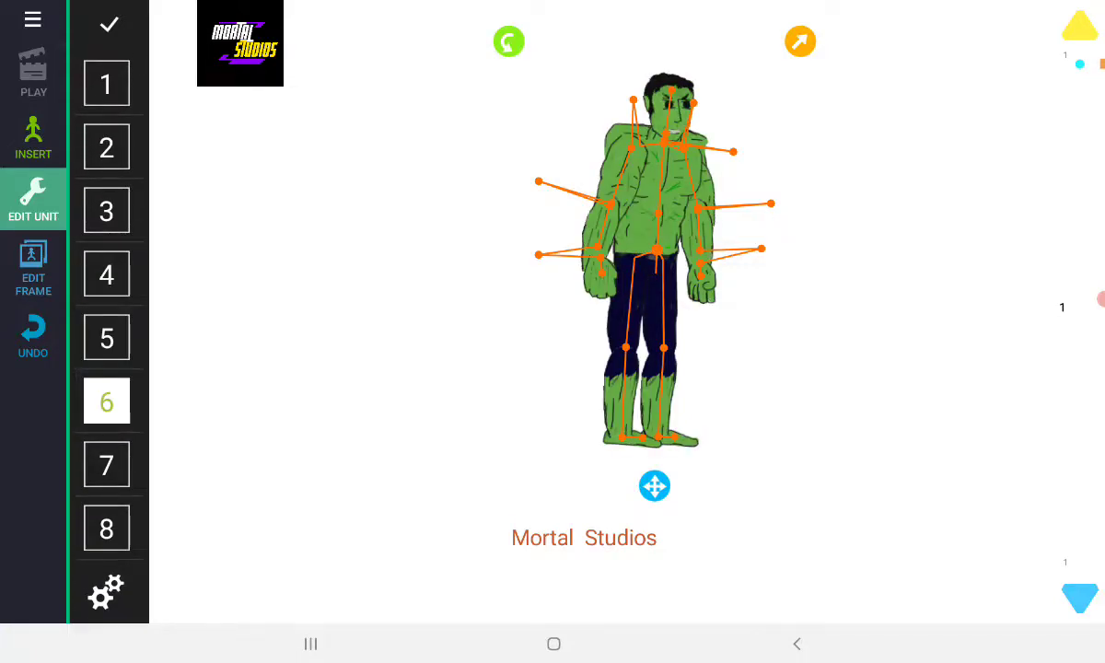
click(106, 465)
click(106, 529)
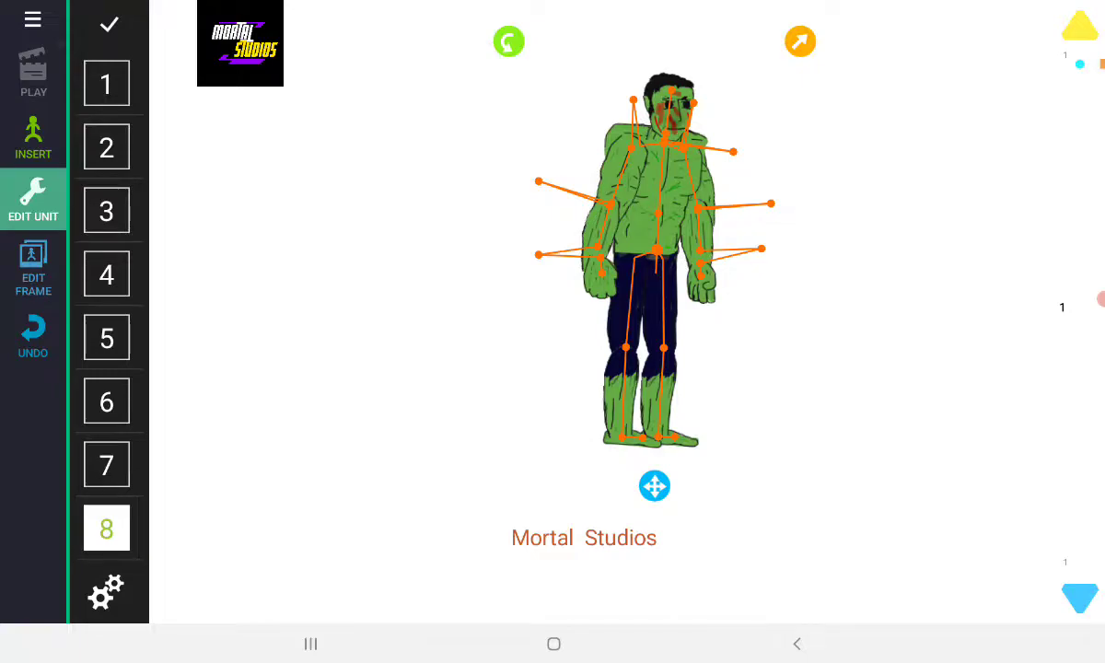
click(106, 402)
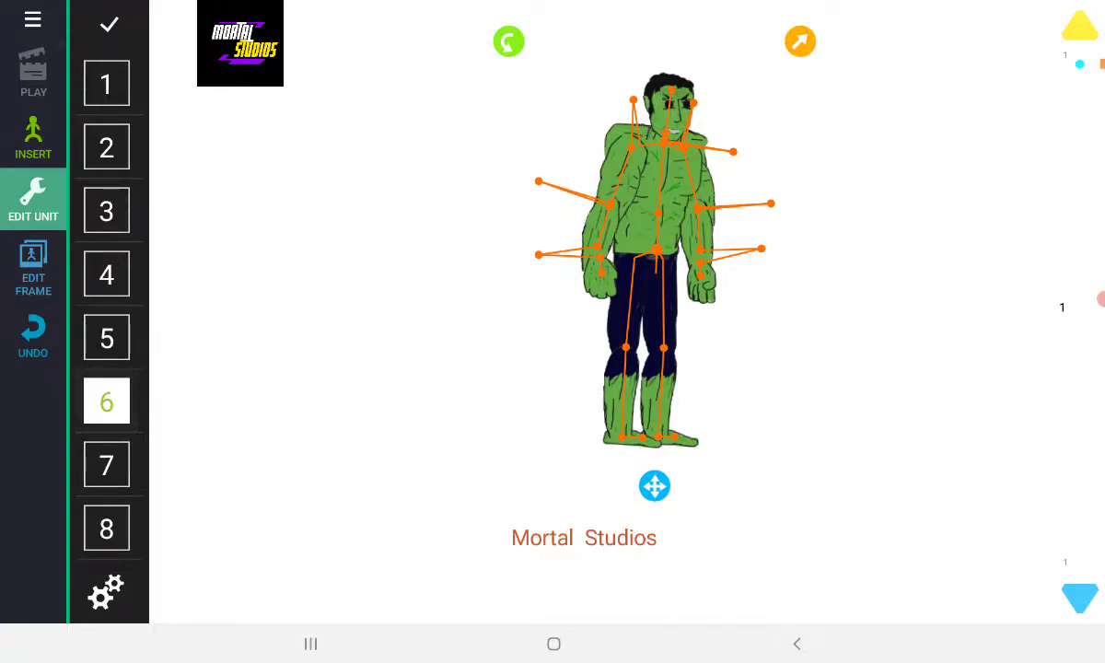
- Raise the Hulk's left arm up and outward
drag(676, 47, 661, 35)
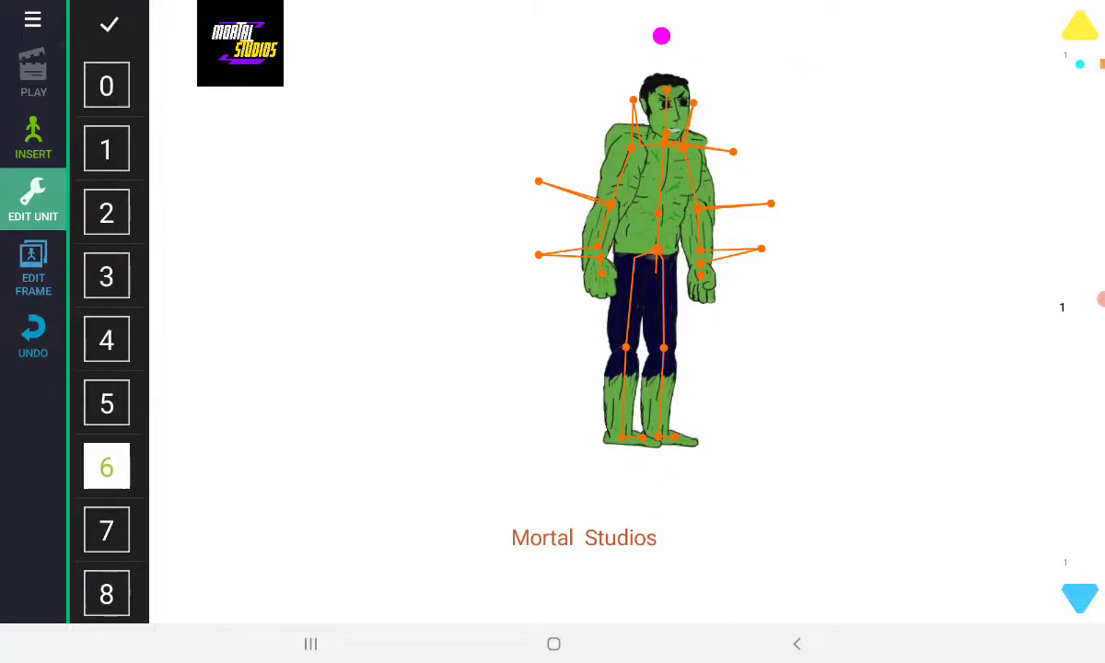
drag(611, 106, 642, 66)
drag(734, 124, 733, 150)
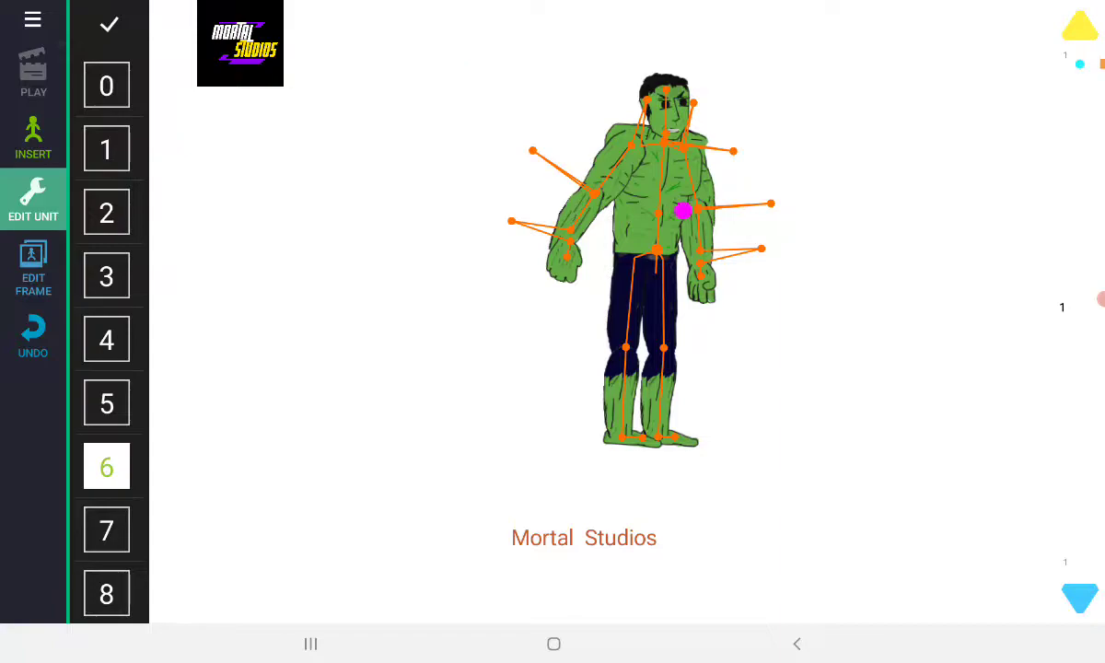
- Raise the Hulk's right arm horizontally and slide him to the canvas's far left
drag(683, 212, 710, 222)
mouse_move(704, 276)
mouse_down()
mouse_move(792, 338)
mouse_move(985, 331)
mouse_move(981, 322)
mouse_up()
click(33, 333)
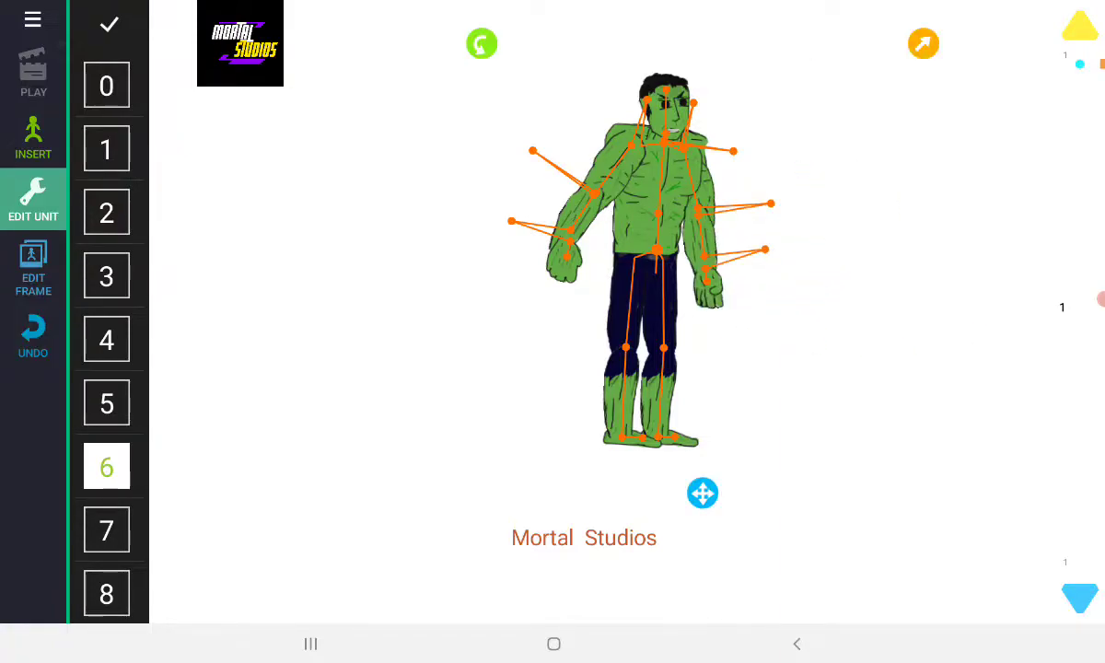
drag(697, 193, 727, 171)
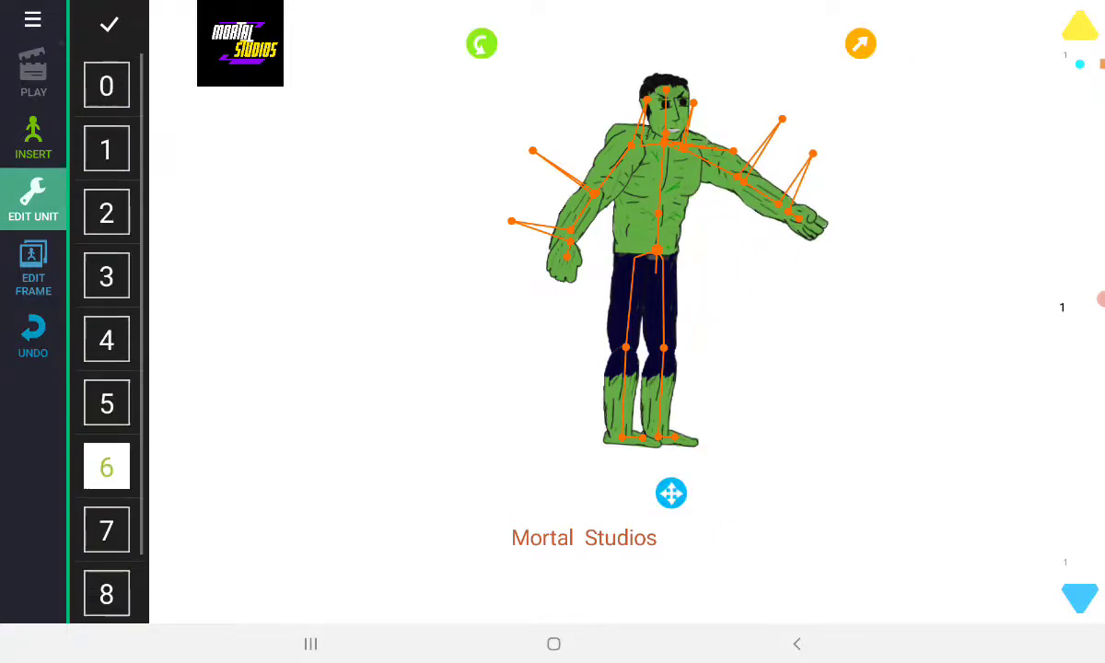
click(33, 138)
drag(656, 249, 267, 254)
- Add Spider-Man, move him down-left, and lower his raised arm
scroll(188, 313, up, 5)
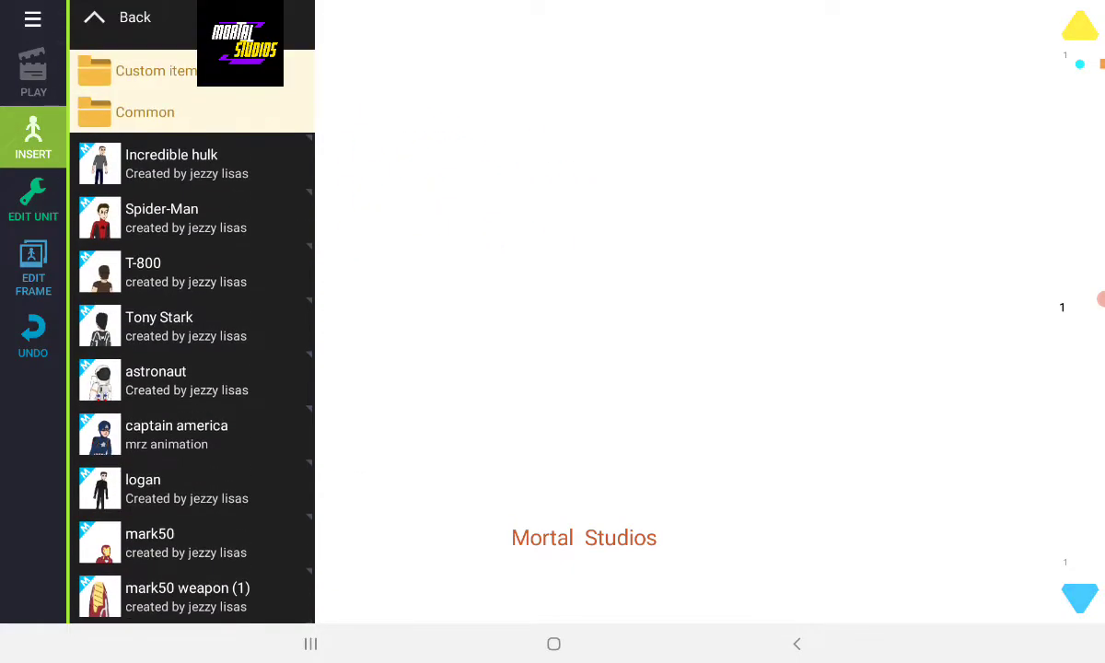
click(161, 214)
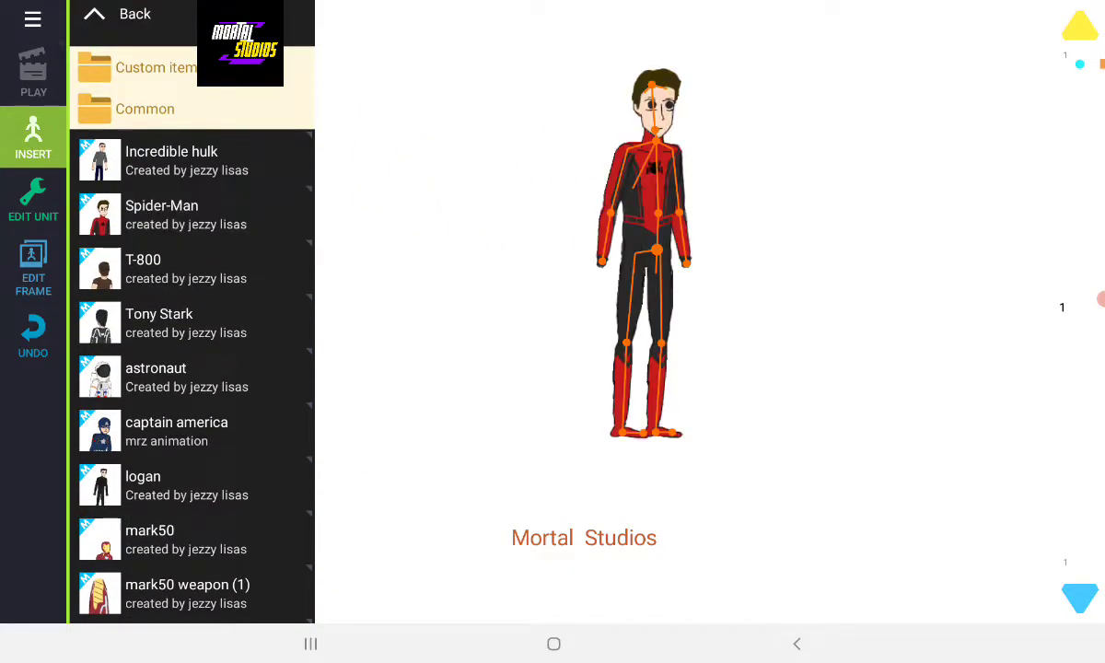
mouse_move(657, 250)
mouse_down()
mouse_move(565, 291)
mouse_move(604, 288)
mouse_up()
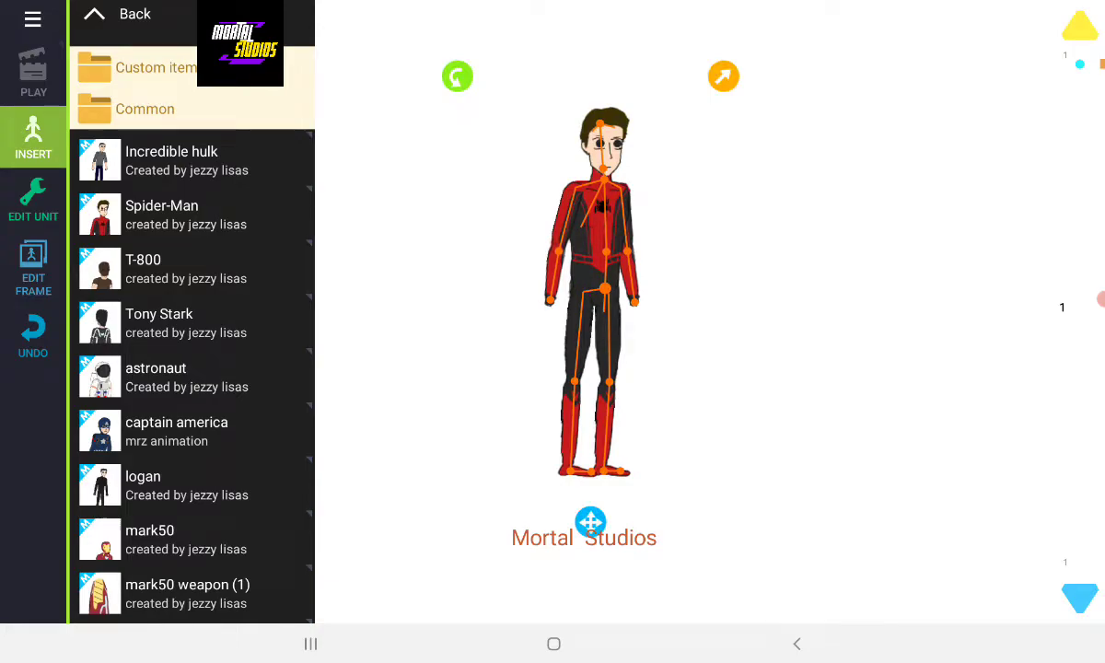
click(592, 94)
click(33, 197)
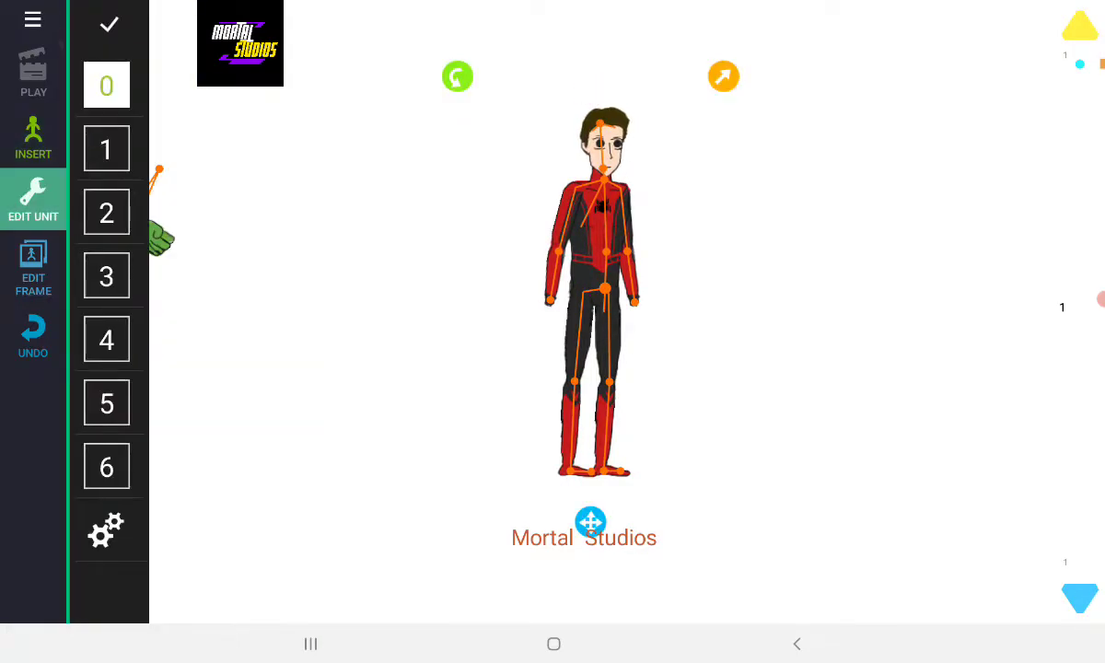
mouse_move(558, 250)
mouse_down()
mouse_move(469, 204)
mouse_move(335, 230)
mouse_up()
mouse_move(458, 212)
mouse_down()
mouse_move(595, 368)
mouse_move(513, 213)
mouse_move(715, 205)
mouse_up()
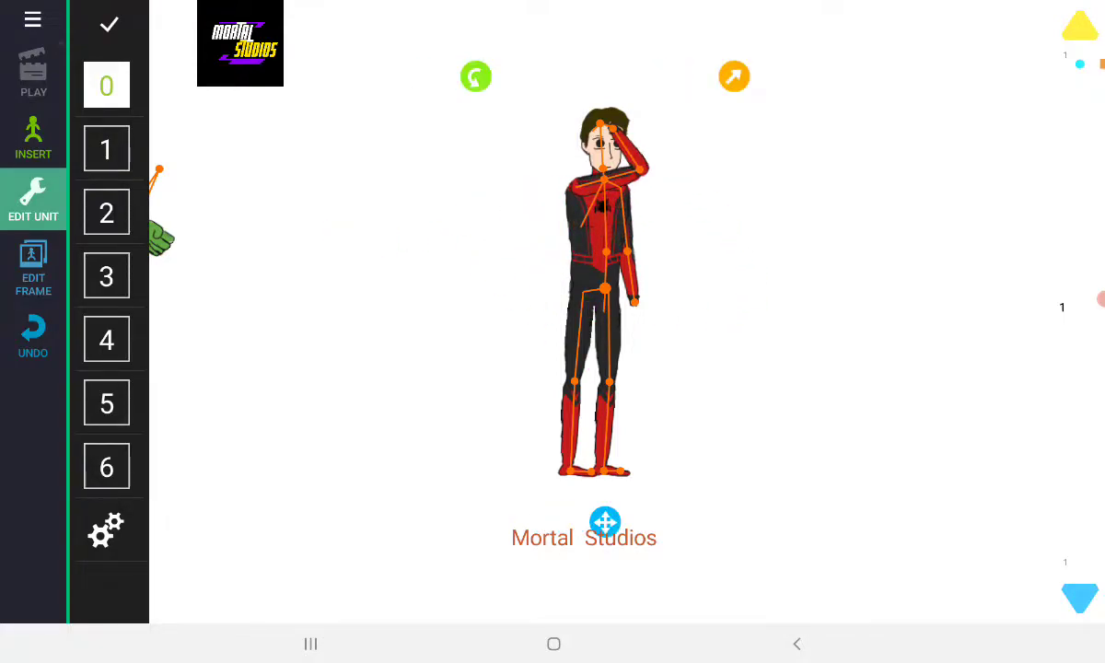
mouse_move(635, 167)
mouse_down()
mouse_move(580, 251)
mouse_move(519, 272)
mouse_up()
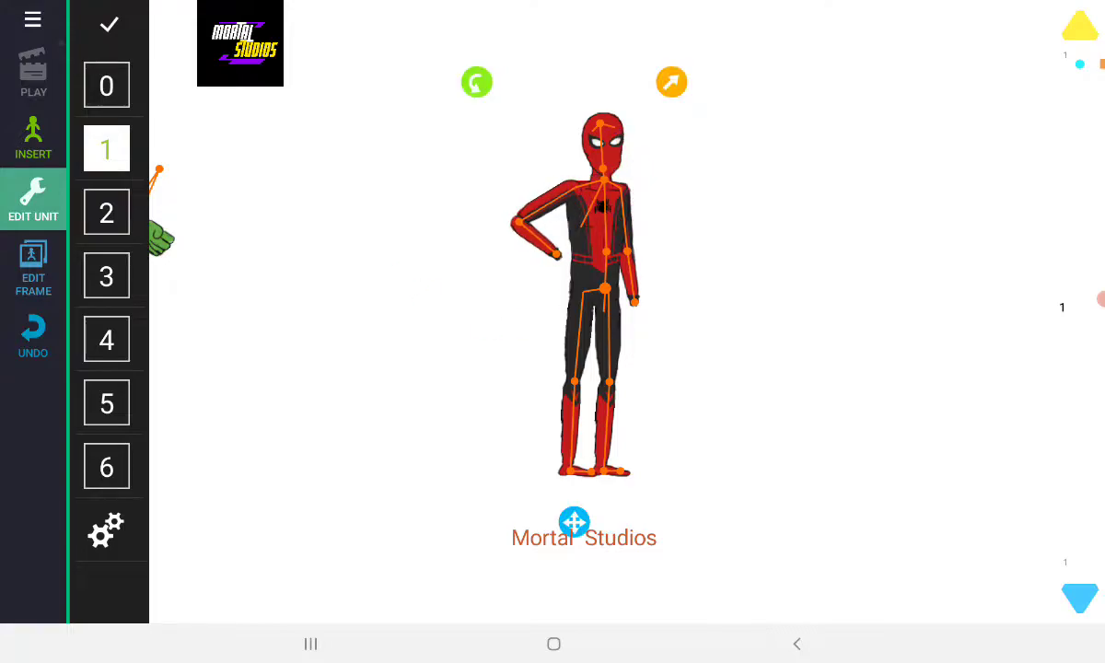
- Compare Spider-Man's head states 2 to 6 and keep the open-eyed Peter Parker head 5
click(107, 212)
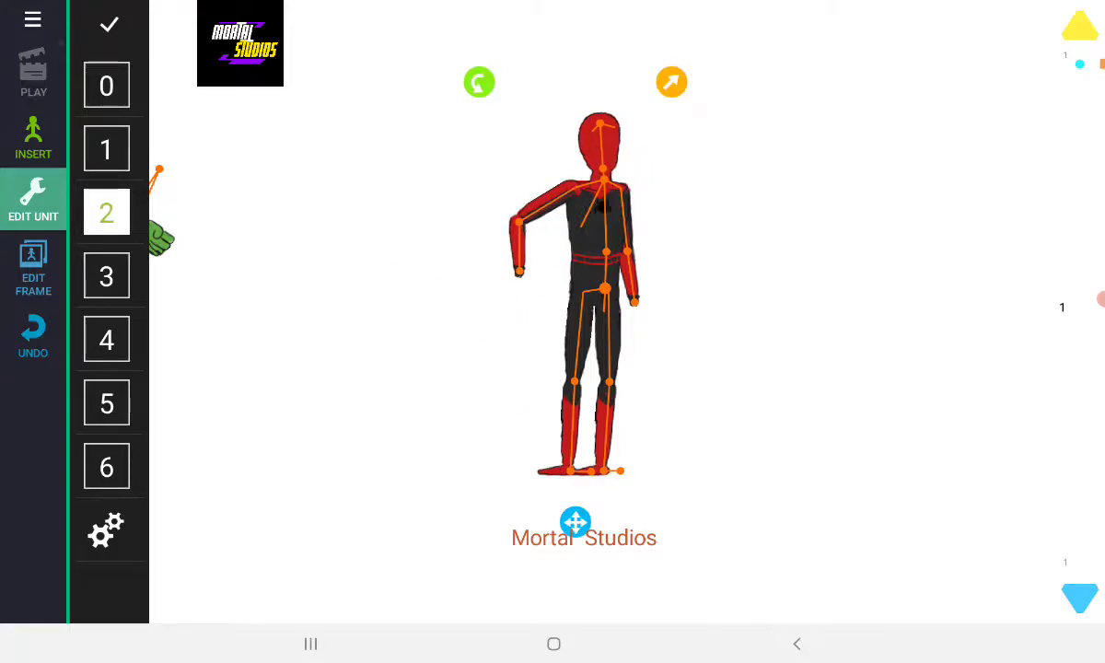
click(106, 276)
click(107, 339)
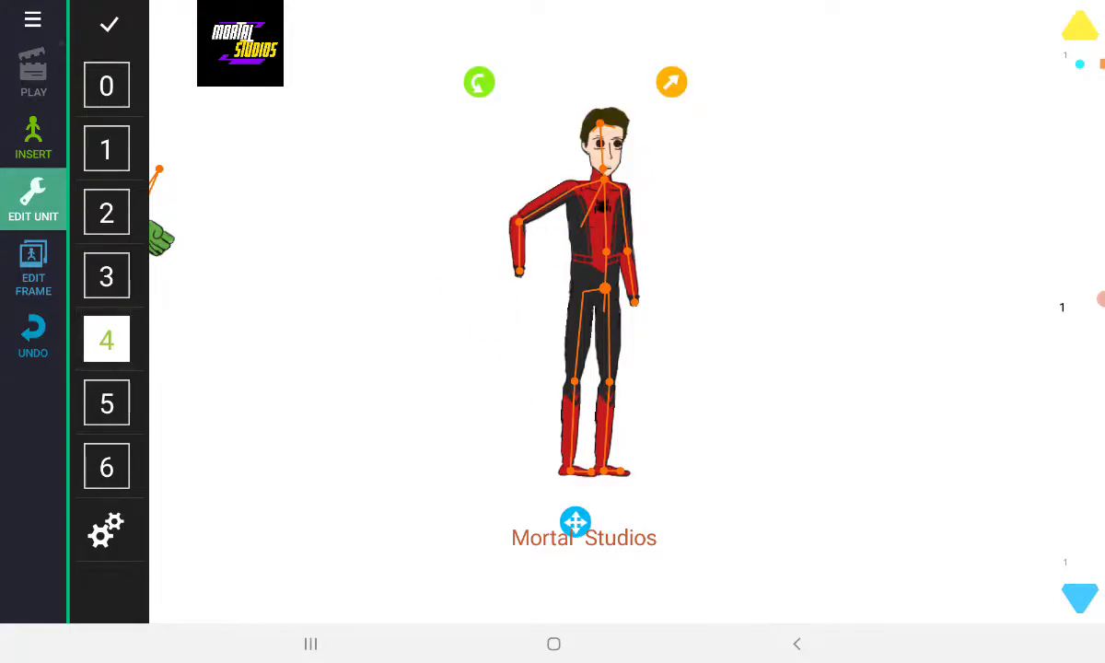
click(107, 403)
click(107, 467)
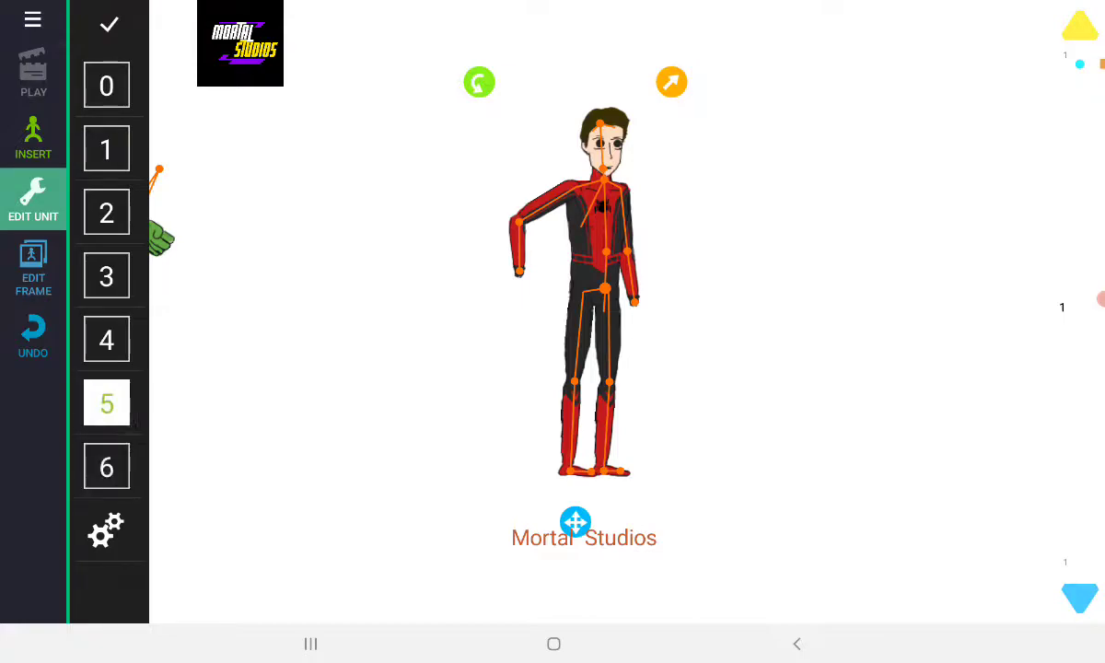
click(107, 403)
click(107, 466)
click(106, 403)
- Bend Spider-Man's right arm so his hand rests on his hip
mouse_move(519, 271)
mouse_down()
mouse_move(843, 302)
mouse_move(790, 283)
mouse_up()
mouse_move(672, 154)
mouse_down()
mouse_move(742, 195)
mouse_move(632, 277)
mouse_move(640, 70)
mouse_move(698, 124)
mouse_move(575, 306)
mouse_move(510, 332)
mouse_up()
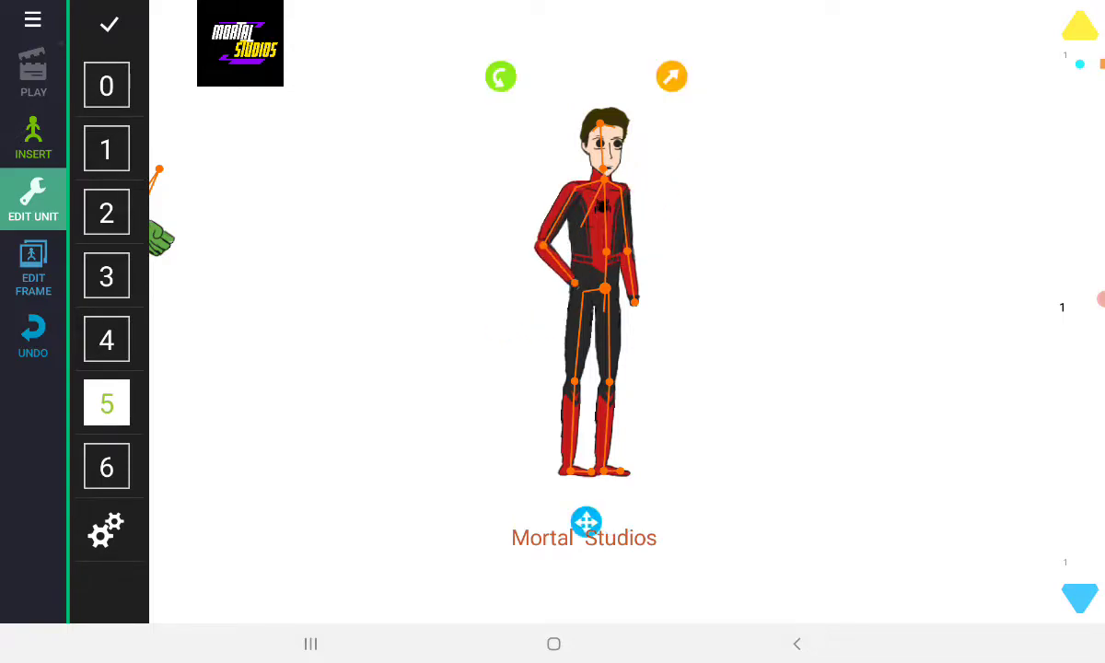
click(33, 138)
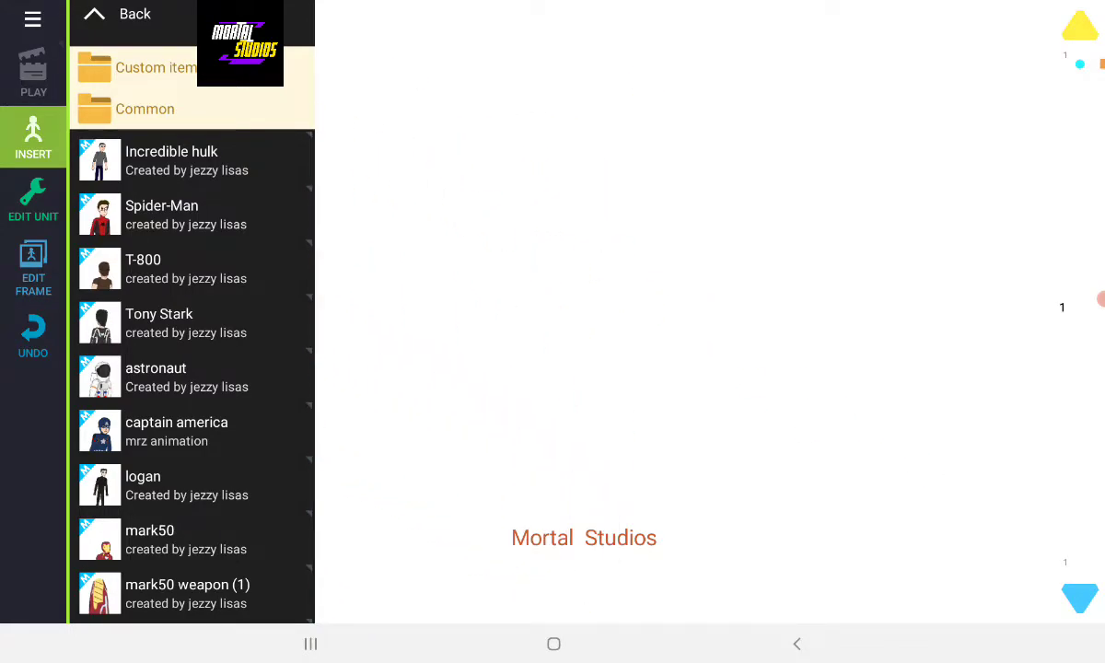
- Place the T-800 on the canvas and try its back-facing and alternate heads
drag(608, 207, 587, 293)
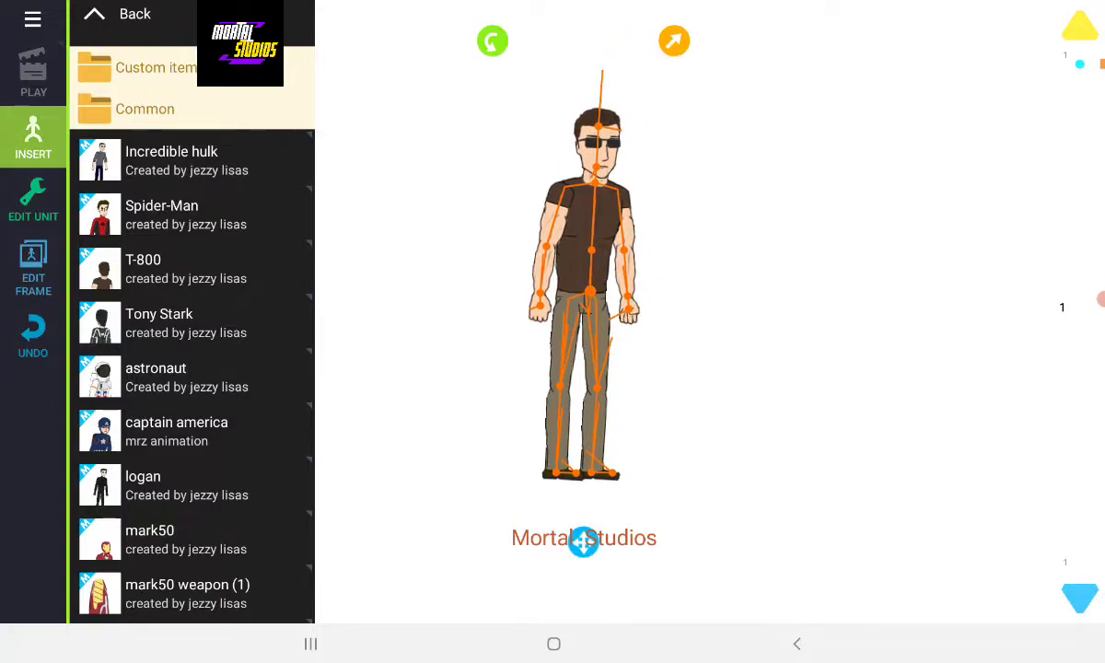
drag(602, 70, 583, 71)
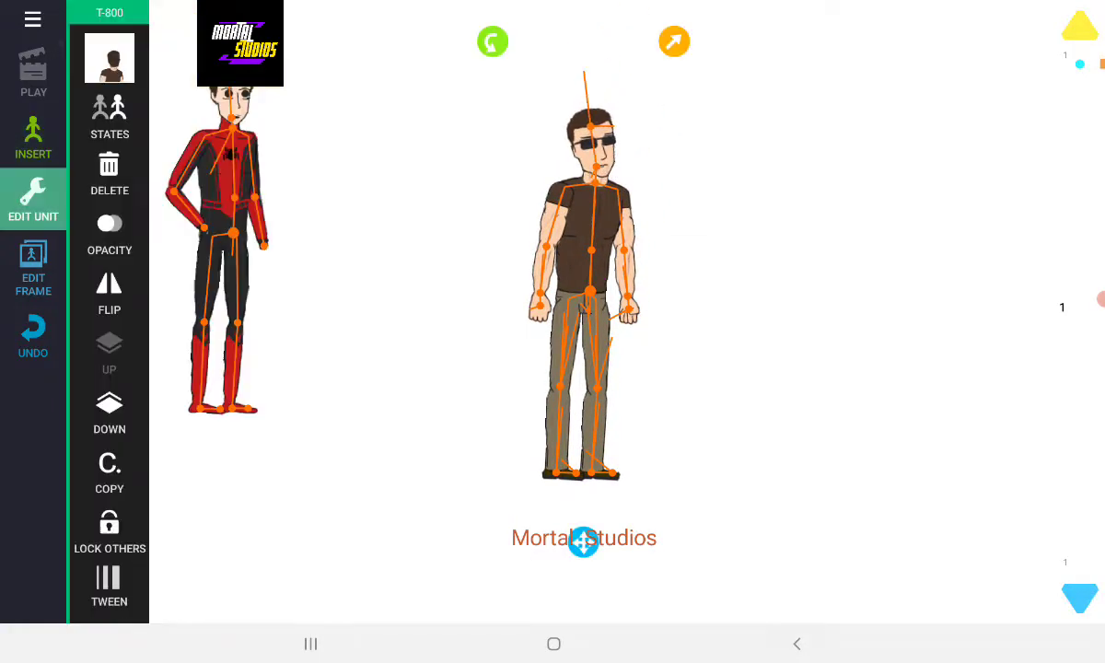
click(110, 115)
click(106, 148)
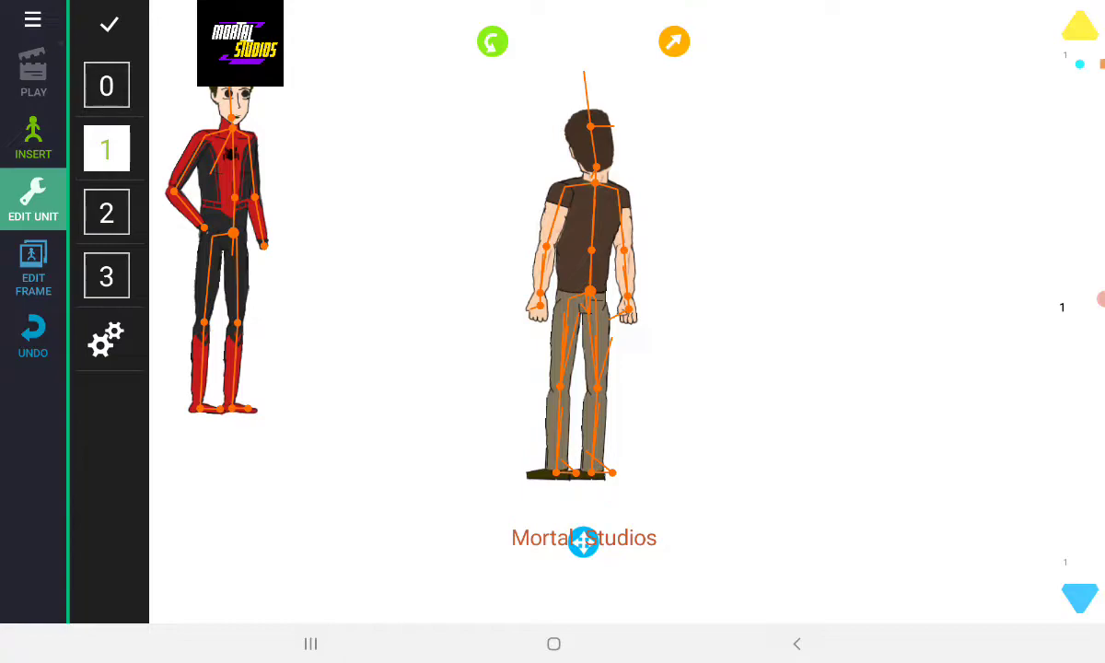
click(106, 213)
mouse_move(584, 72)
mouse_down()
mouse_move(604, 81)
mouse_move(577, 51)
mouse_move(617, 69)
mouse_move(601, 71)
mouse_up()
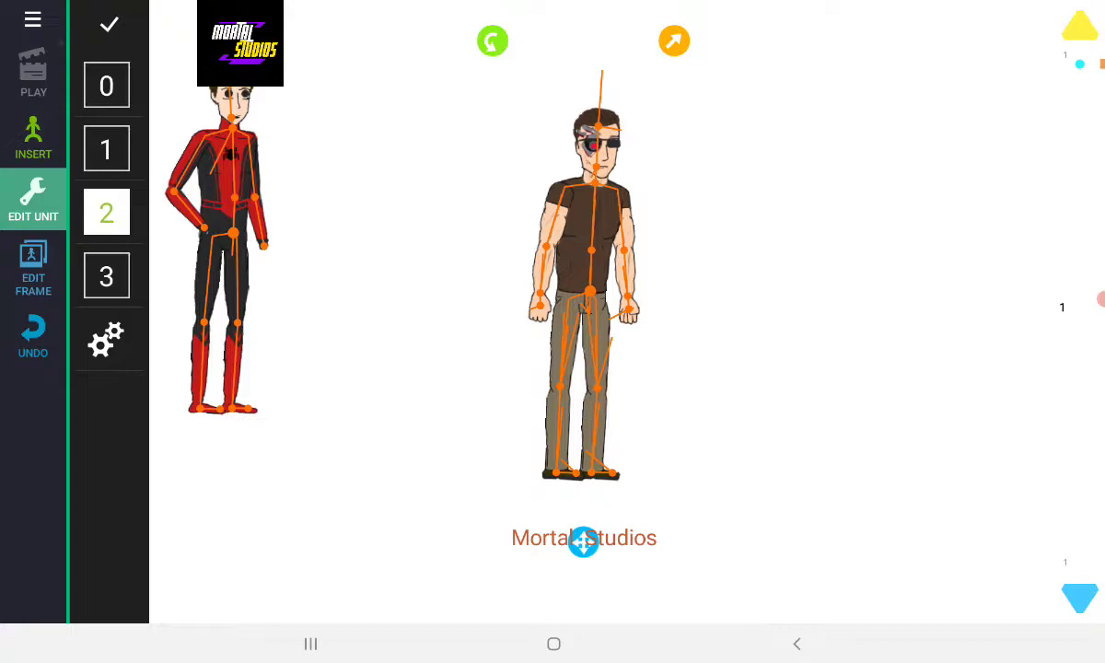
- Keep the T-800's original sunglasses head 0 and move him left beside Spider-Man
click(106, 276)
click(105, 86)
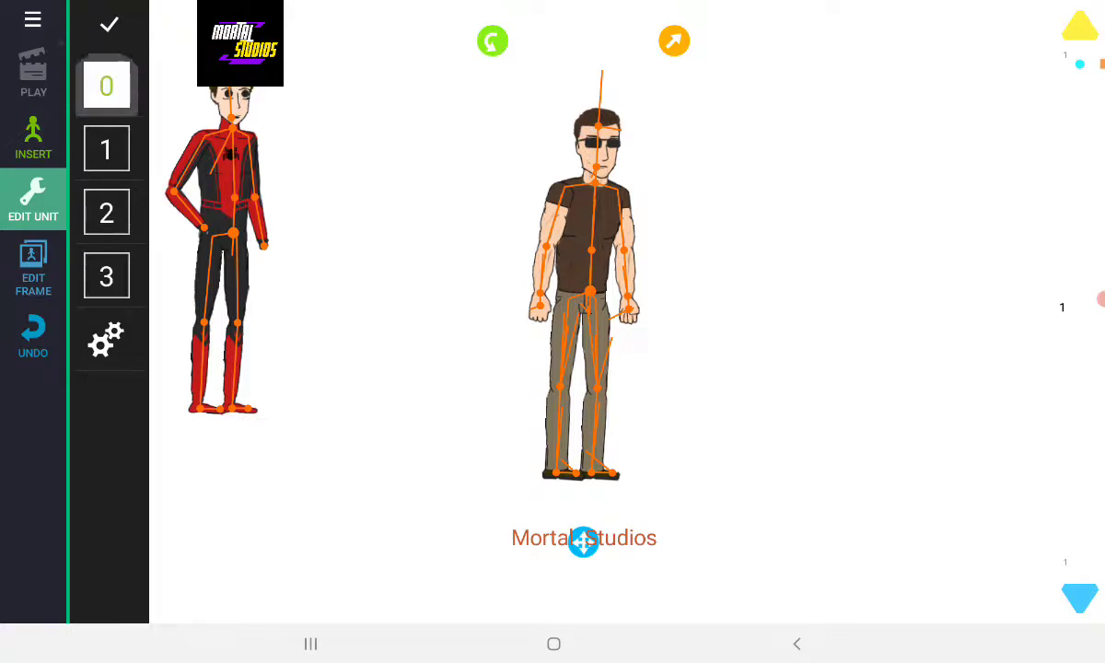
click(106, 276)
click(105, 86)
click(106, 277)
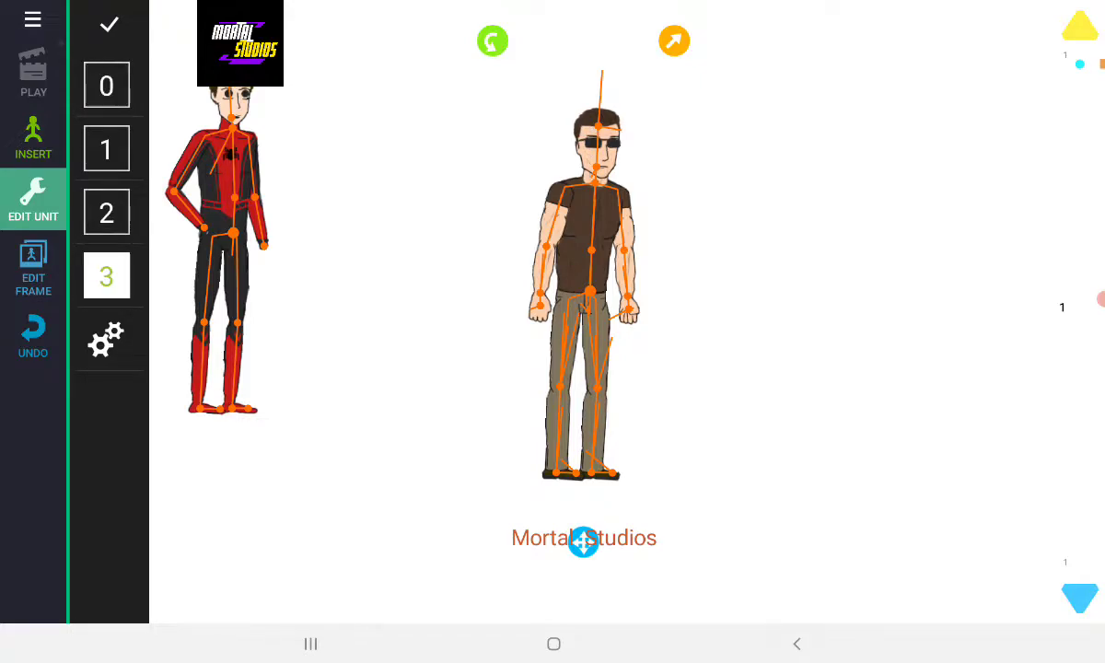
click(106, 85)
drag(584, 542, 376, 510)
- Add Tony Stark, tilt his head back, and give him the front-facing sunglasses head
click(33, 138)
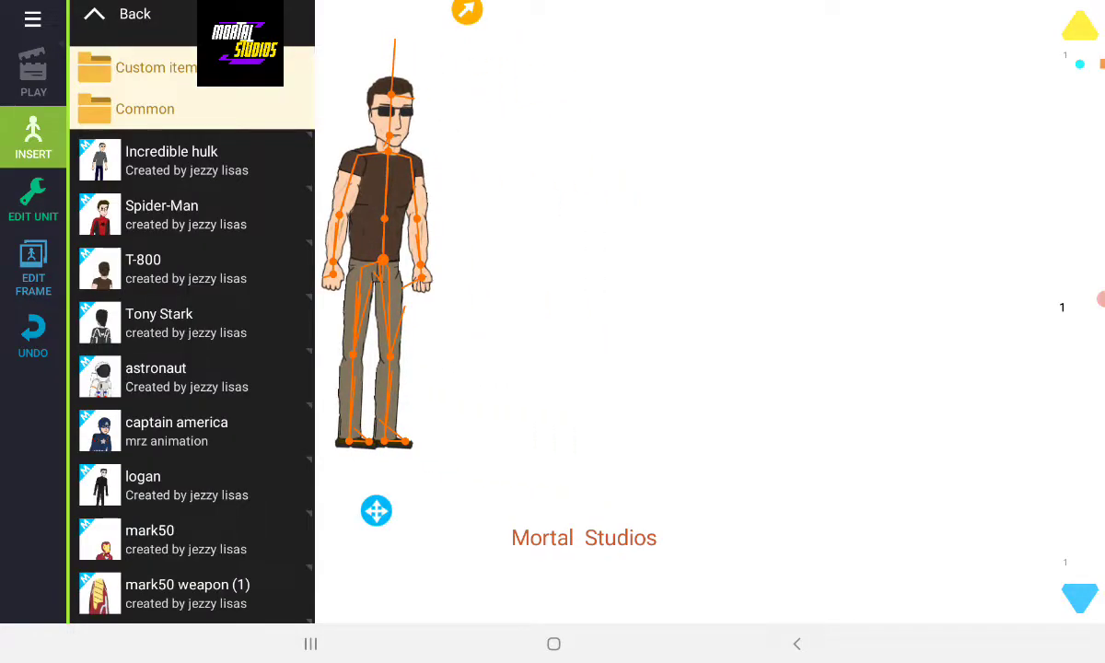
click(158, 322)
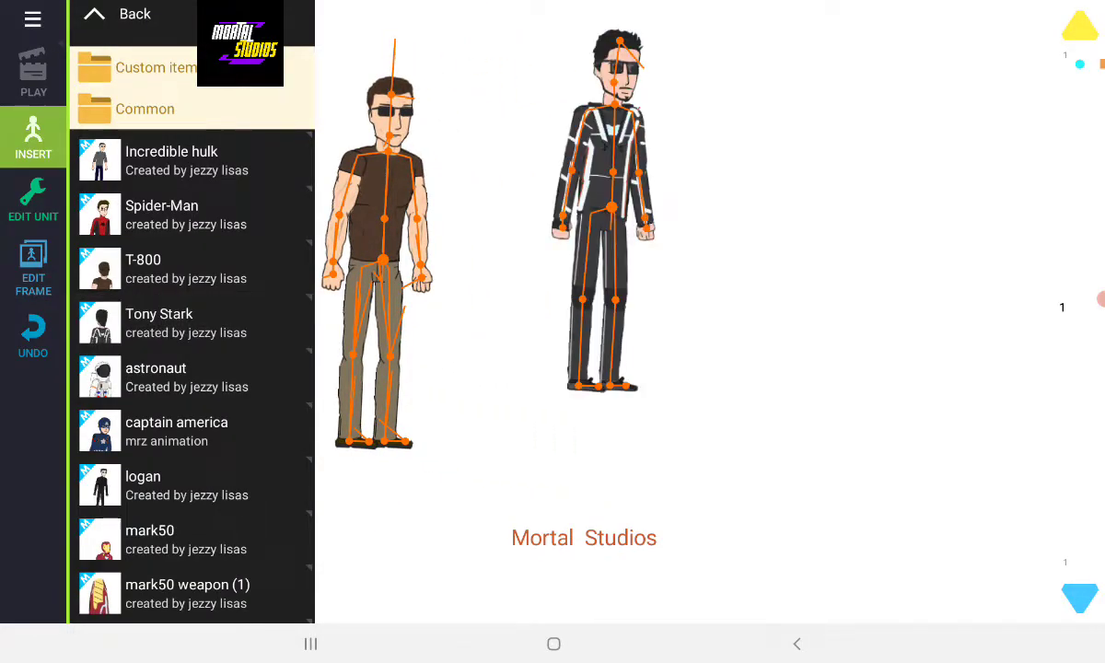
click(571, 284)
mouse_move(605, 108)
mouse_down()
mouse_move(597, 84)
mouse_move(683, 120)
mouse_move(503, 128)
mouse_move(522, 28)
mouse_move(698, 80)
mouse_move(654, 42)
mouse_up()
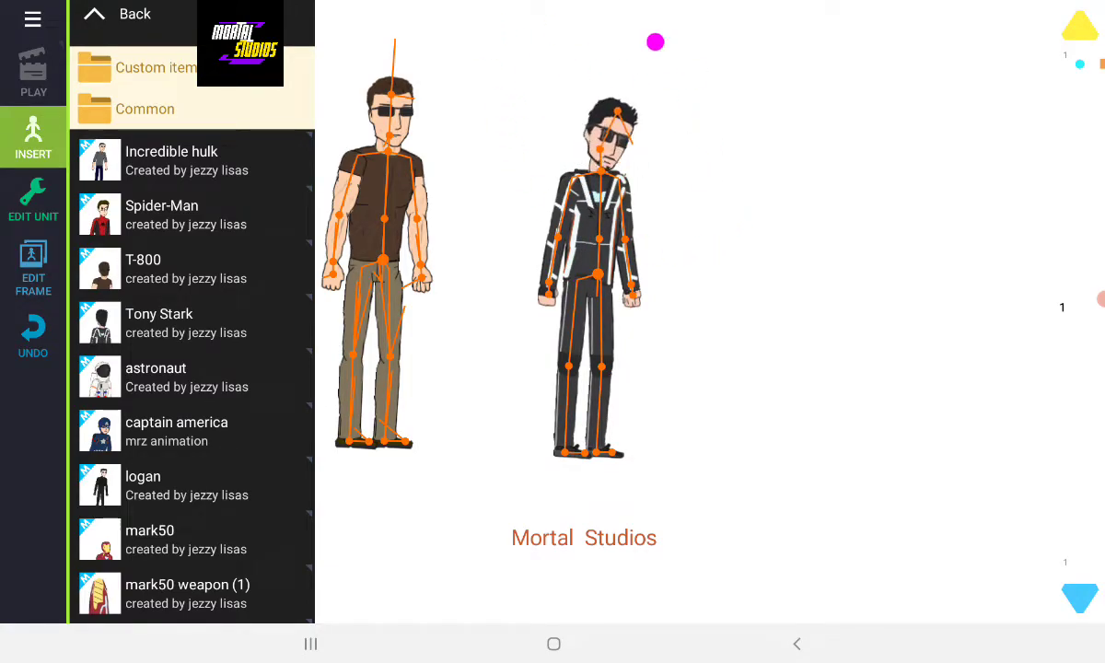
click(33, 203)
click(106, 149)
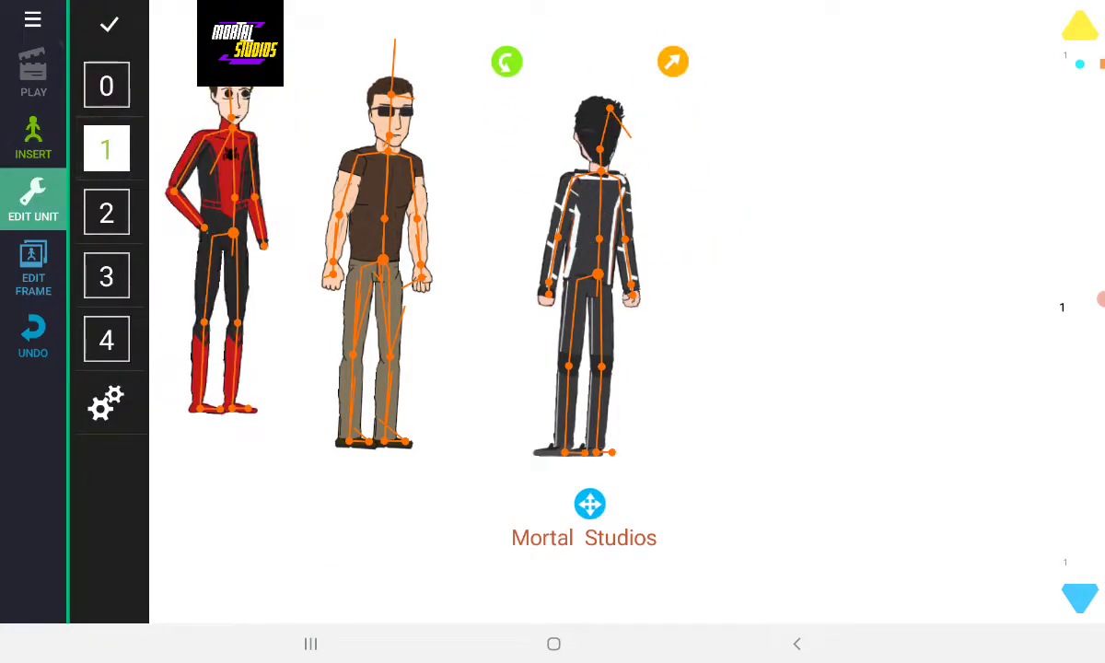
click(106, 212)
- Swing Tony's arm out and fold it relaxed across his chest
mouse_move(548, 293)
mouse_down()
mouse_move(480, 203)
mouse_move(451, 211)
mouse_move(517, 256)
mouse_move(643, 285)
mouse_up()
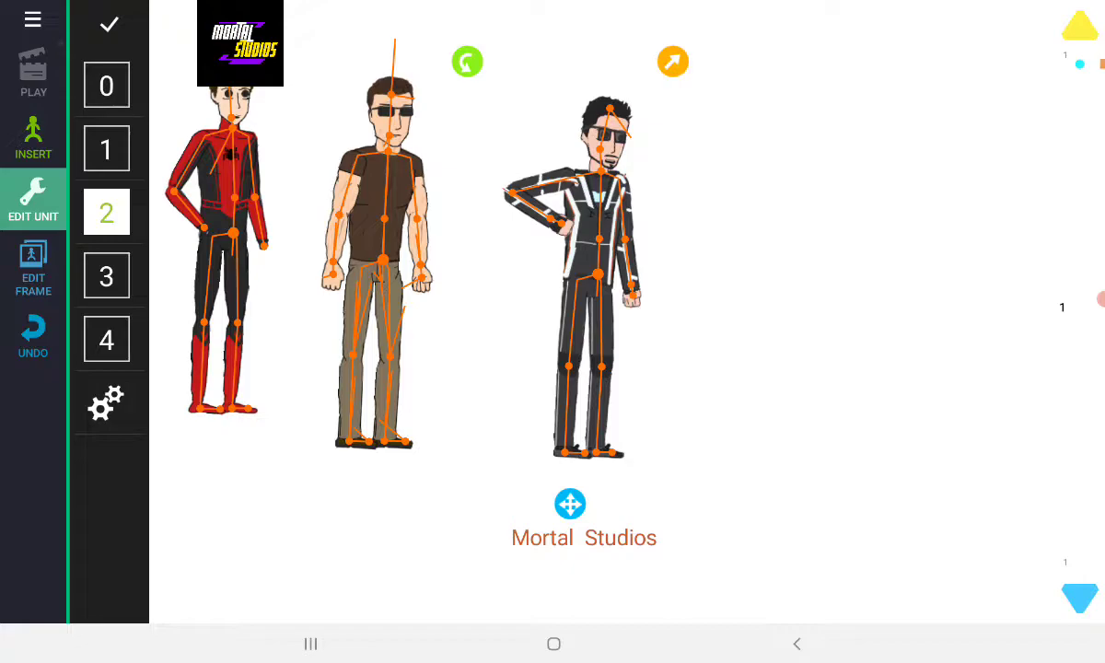
drag(552, 221, 502, 214)
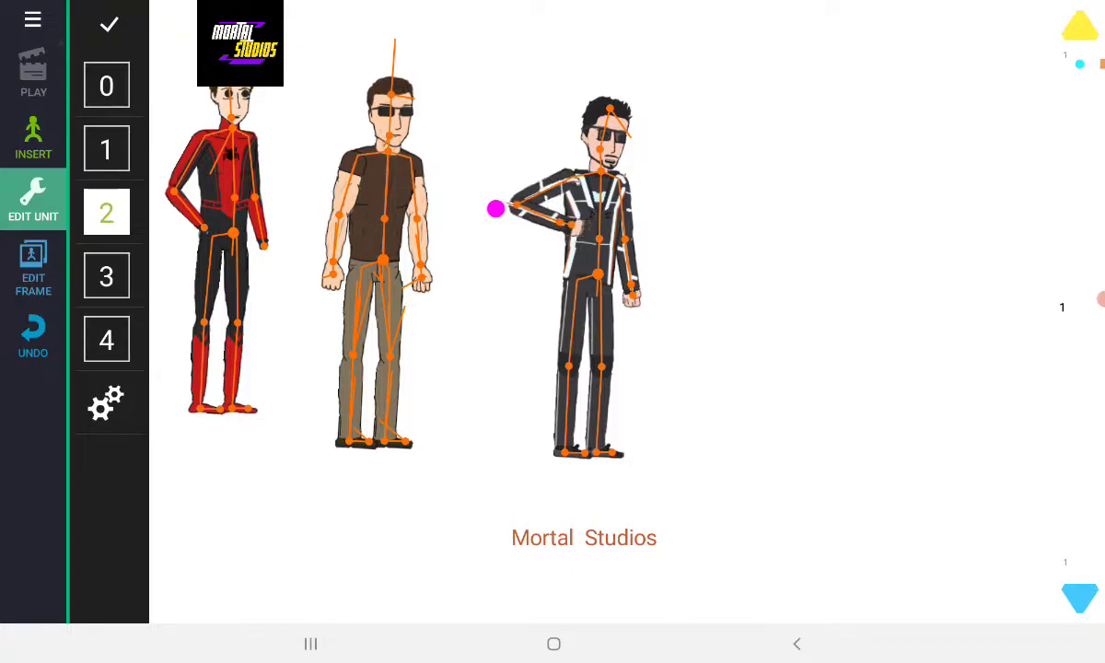
mouse_move(502, 214)
mouse_down()
mouse_move(486, 226)
mouse_move(529, 276)
mouse_up()
- Compare Tony's head variants 3 and 4, settle on head 2, and nudge him up-left
click(106, 276)
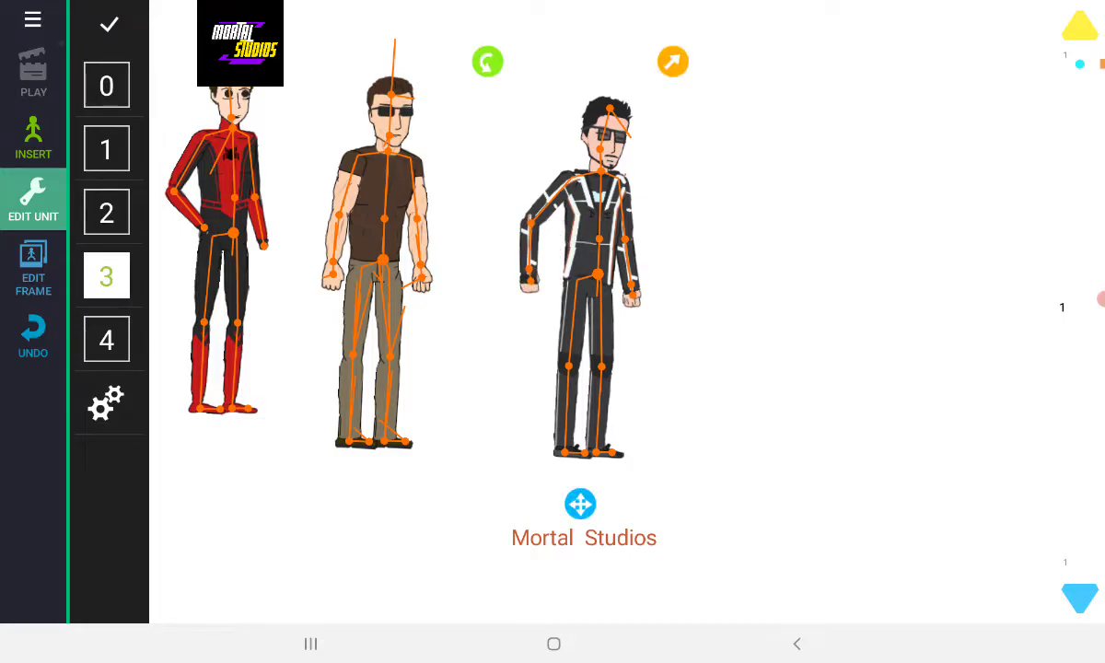
click(105, 340)
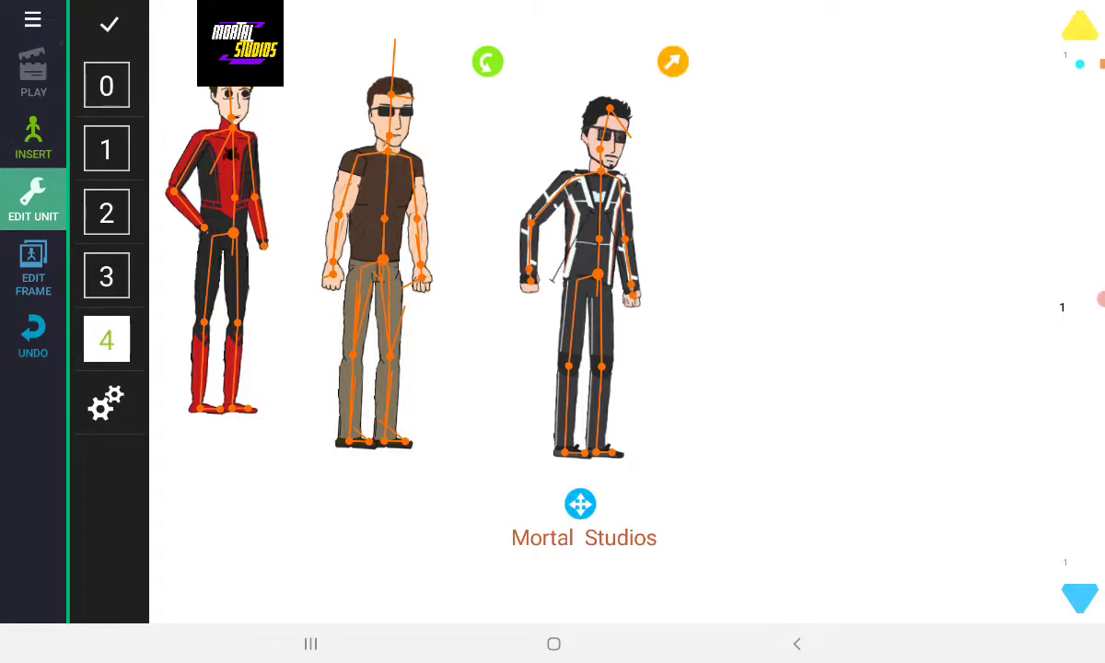
click(106, 276)
click(106, 340)
click(105, 276)
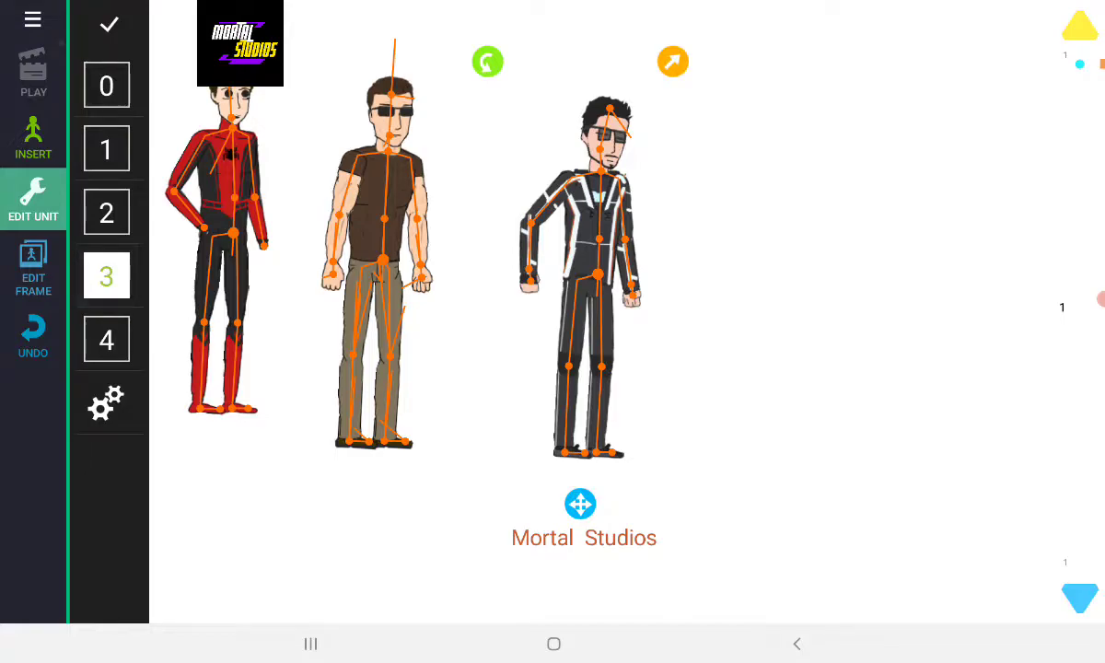
click(106, 339)
click(106, 276)
click(106, 212)
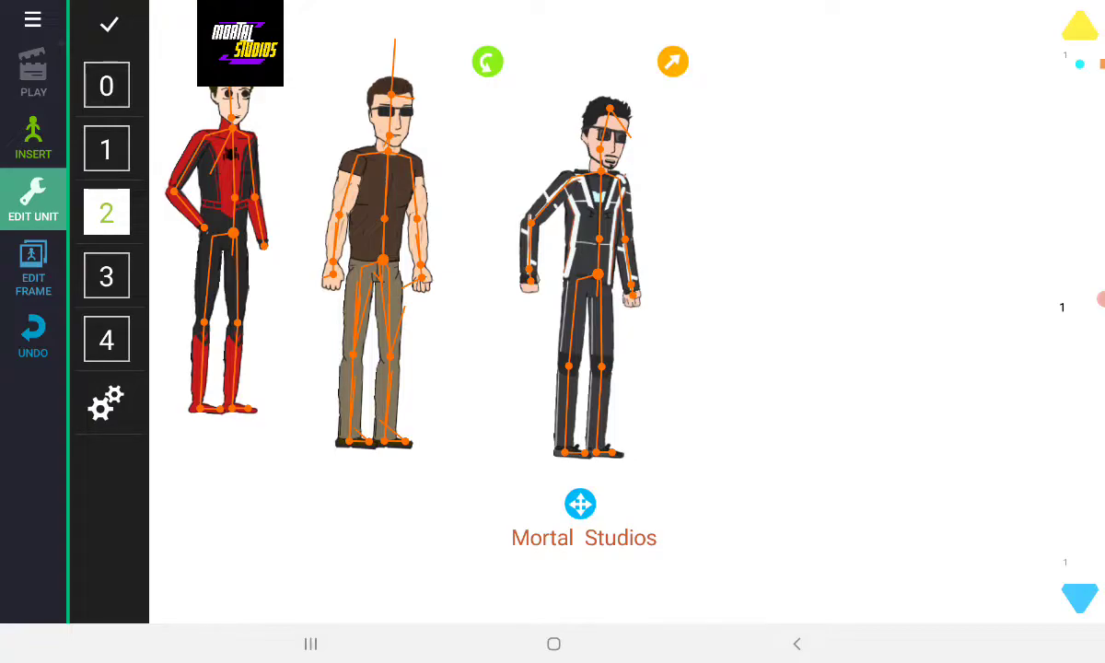
drag(598, 273, 589, 258)
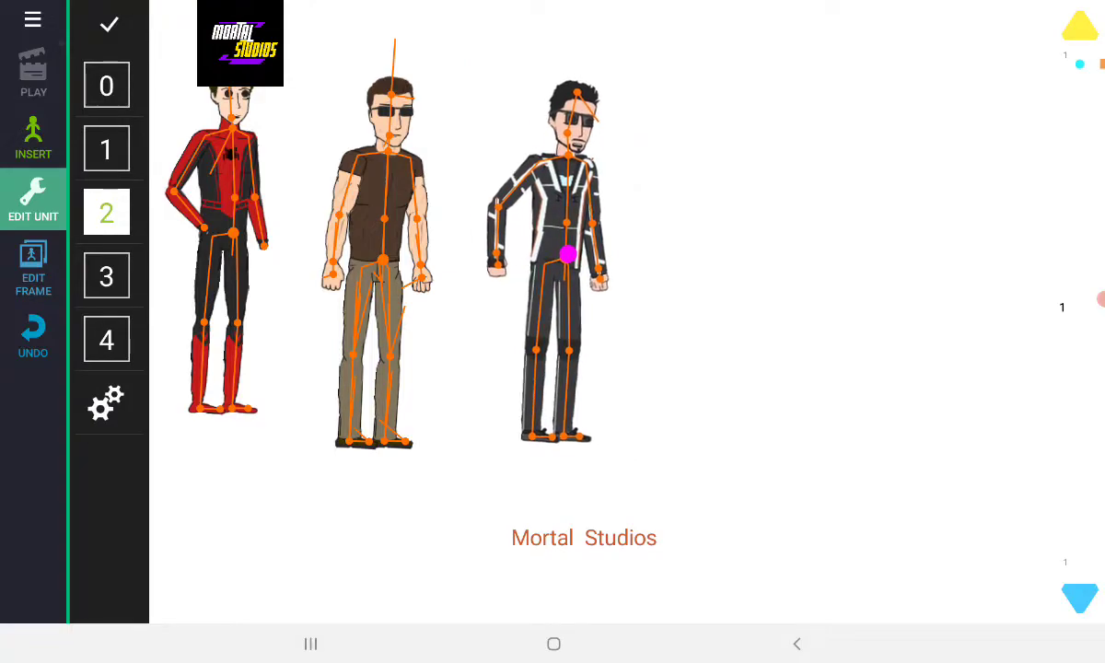
- Move Tony Stark to the far right and the T-800 right, bringing Spider-Man into view
click(33, 138)
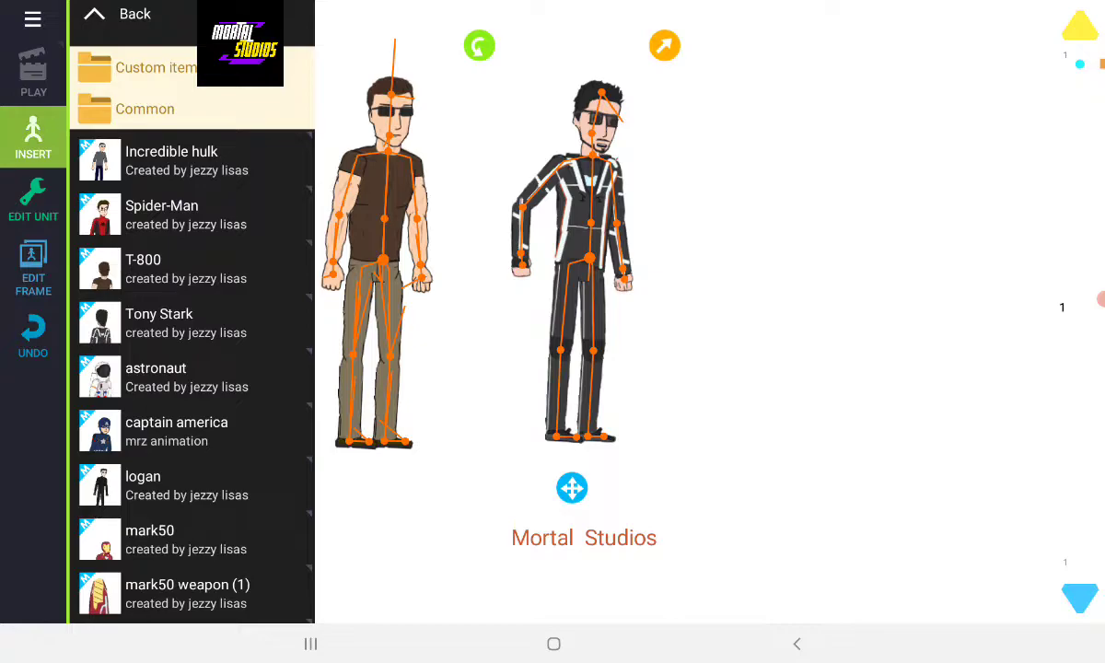
drag(582, 262, 1031, 291)
drag(369, 258, 845, 327)
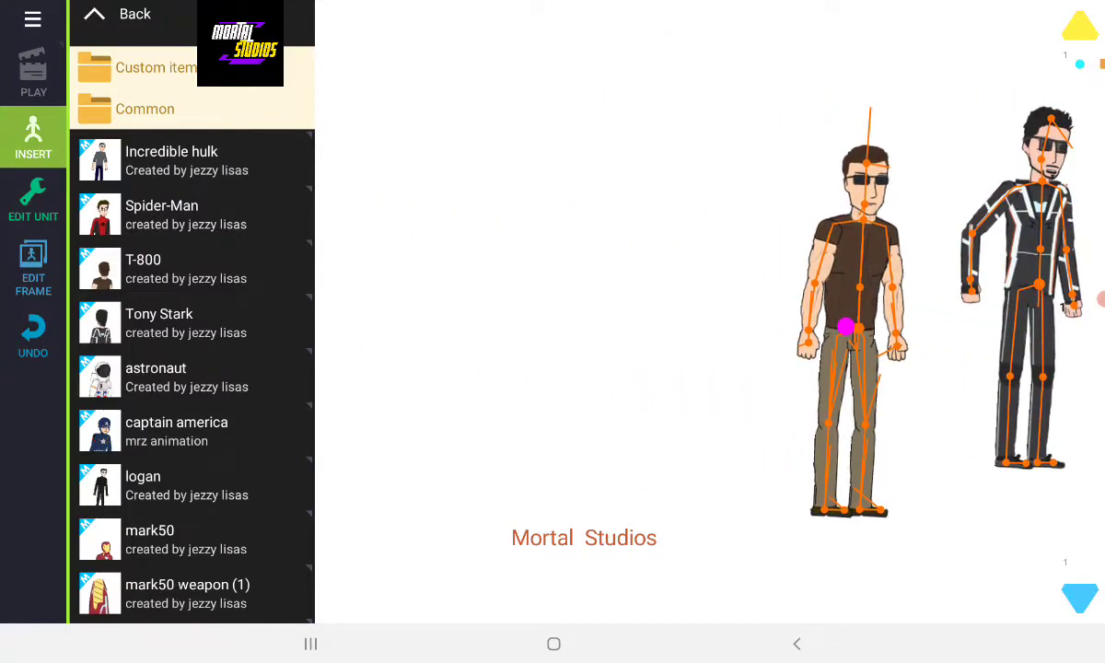
drag(433, 462, 513, 462)
- Add an astronaut, try its alternate variant and raised arm, then drag it off to delete
click(184, 377)
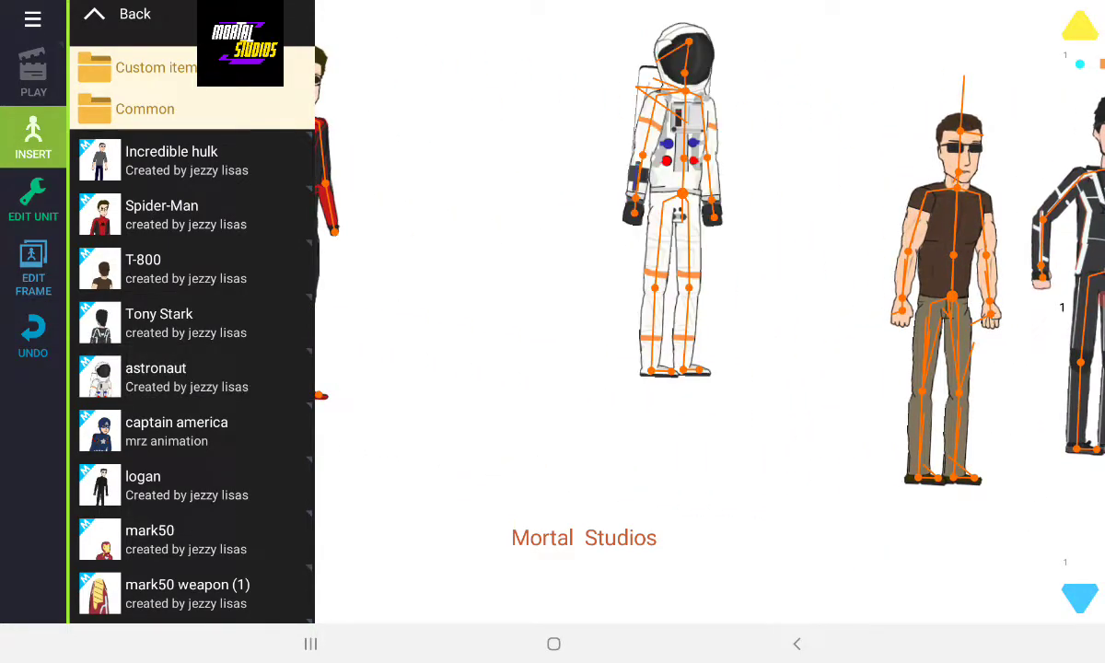
drag(683, 193, 575, 265)
drag(552, 98, 575, 84)
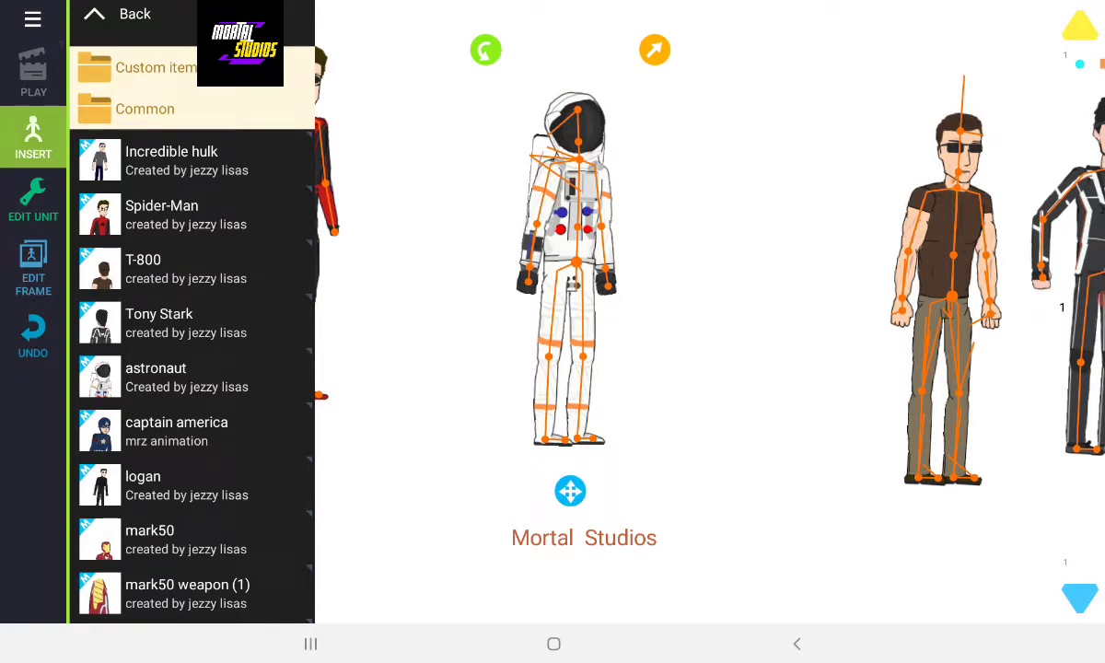
click(33, 198)
click(106, 149)
drag(579, 270, 535, 259)
mouse_move(535, 178)
mouse_down()
mouse_move(449, 94)
mouse_move(522, 120)
mouse_move(417, 49)
mouse_move(457, 115)
mouse_up()
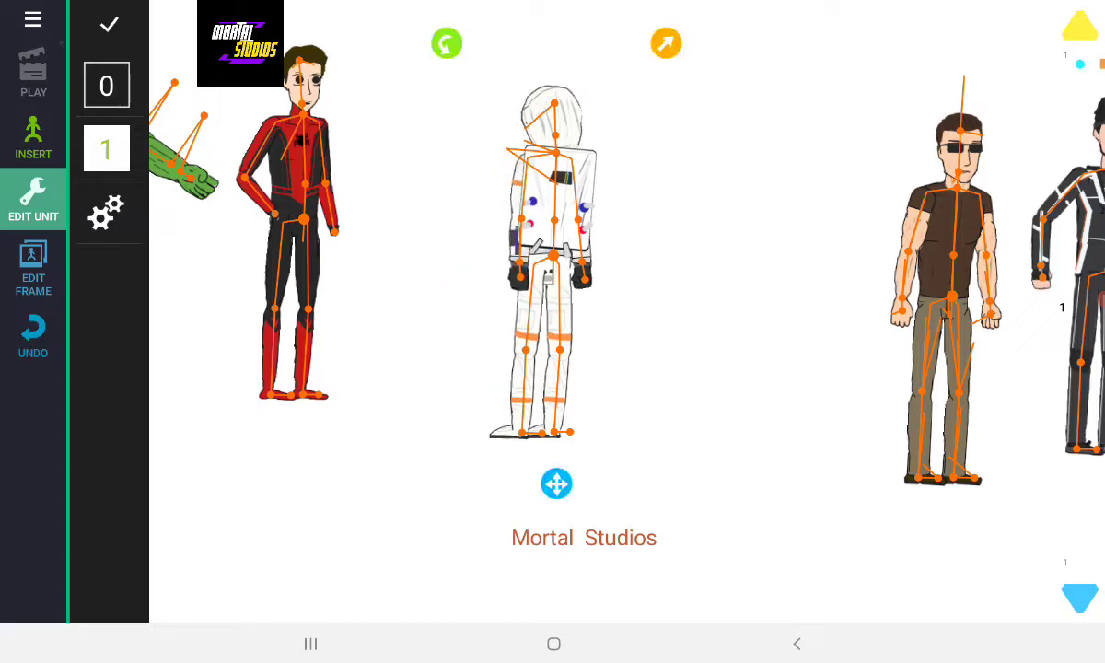
drag(557, 256, 181, 589)
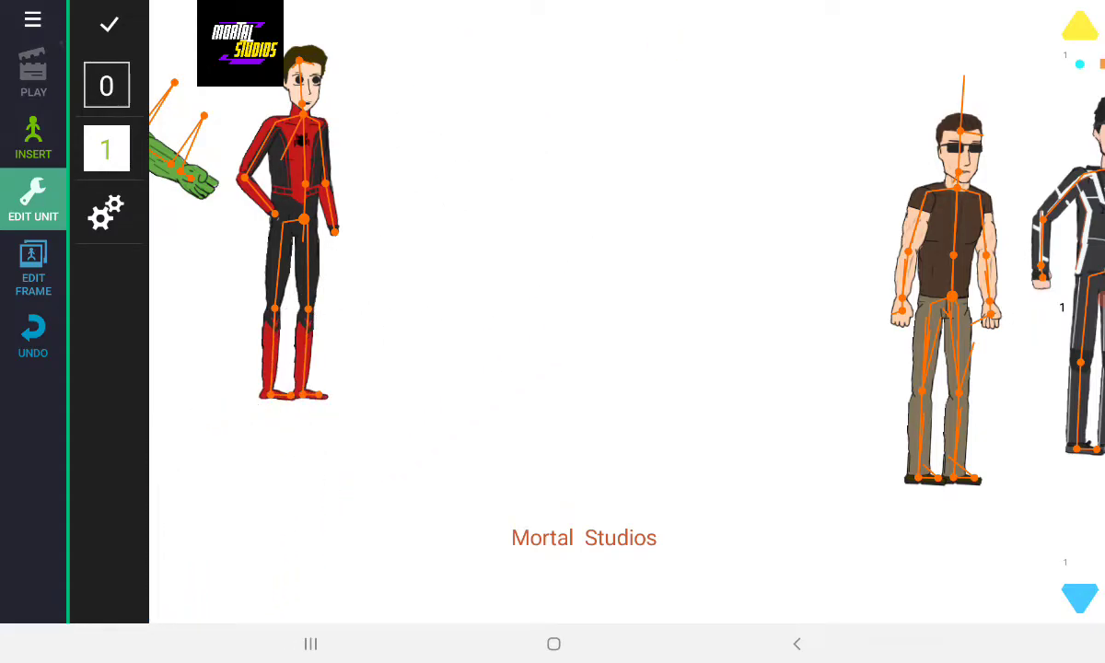
click(33, 138)
scroll(191, 369, down, 2)
- Add Captain America between Spider-Man and the T-800 and straighten his head
click(175, 358)
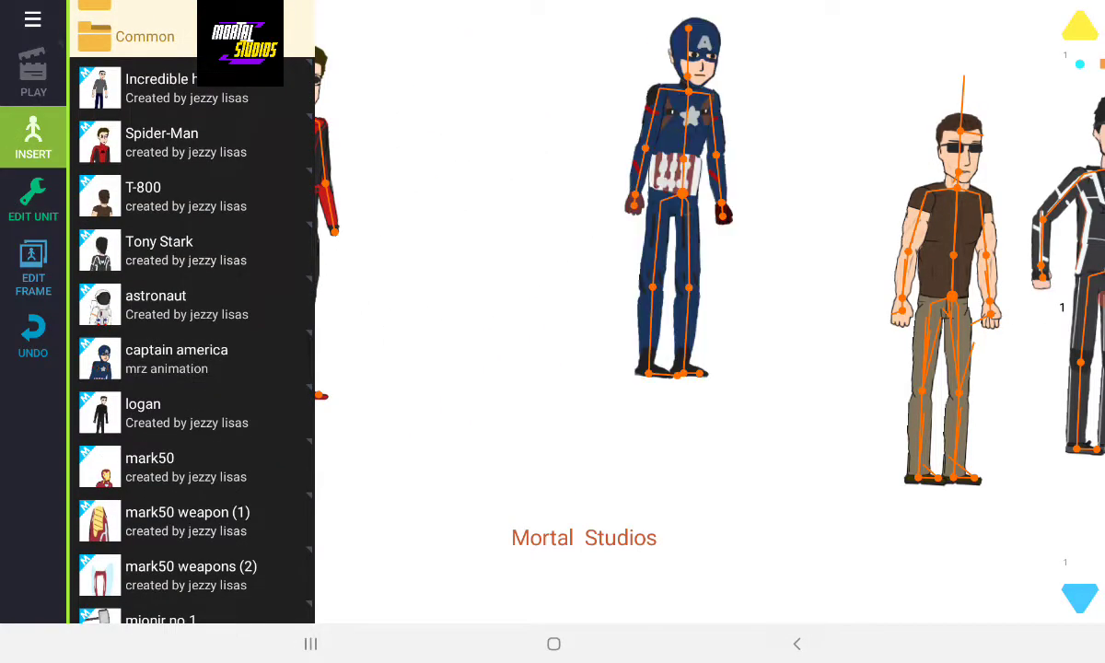
drag(681, 193, 587, 262)
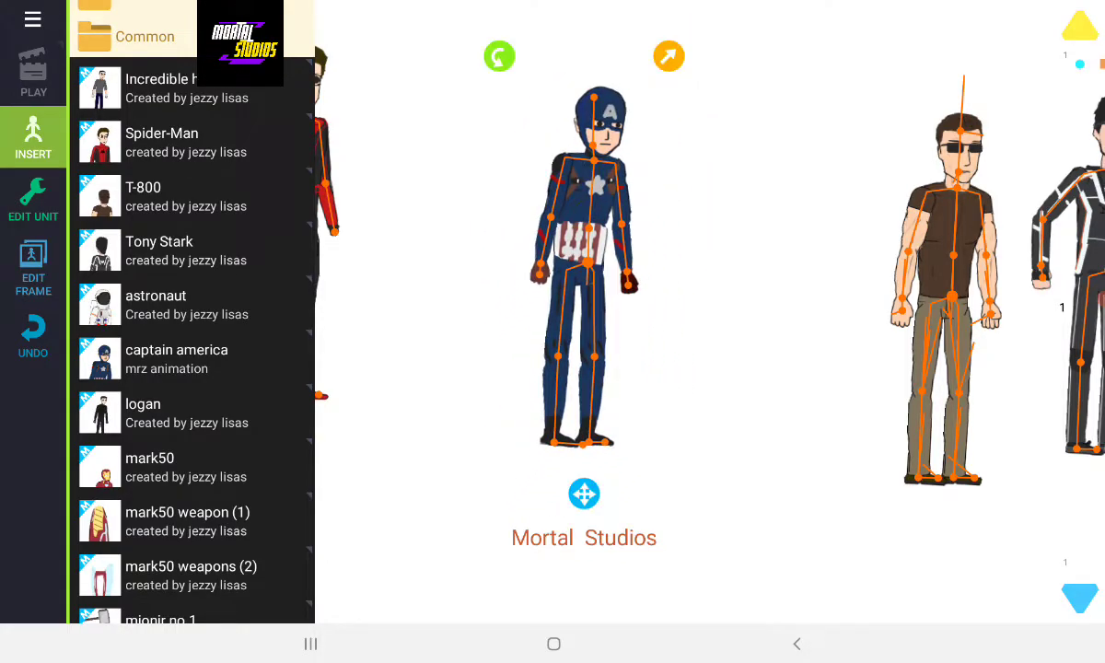
drag(575, 81, 595, 92)
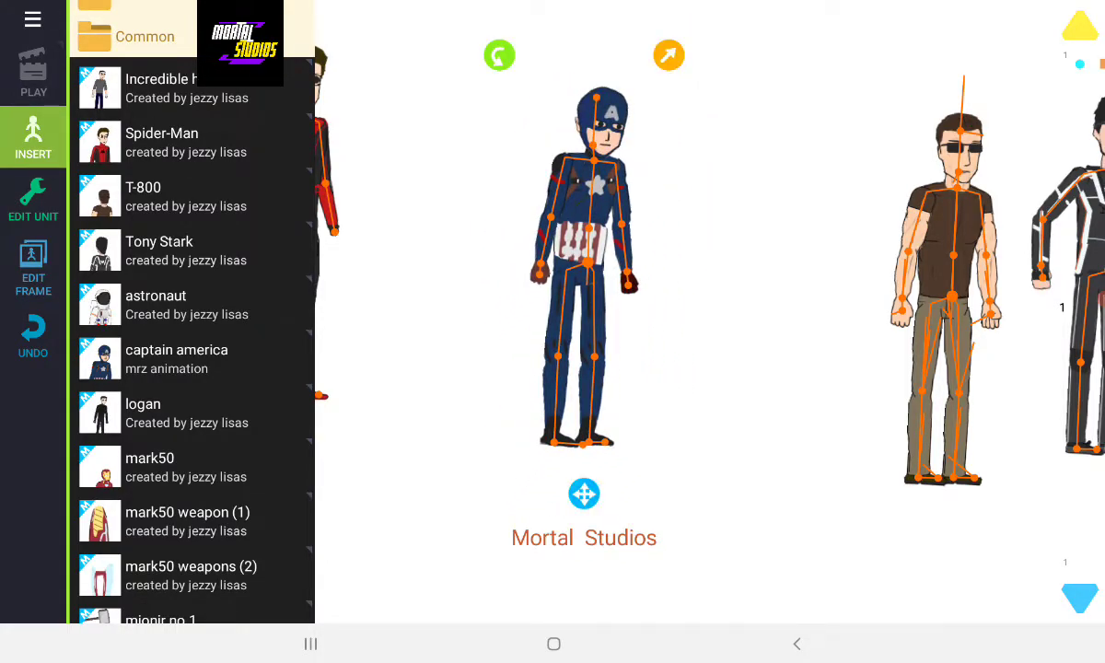
- Flip Captain America between frames 0 and 1, keep frame 0, and move him below Spider-Man
click(33, 203)
click(106, 148)
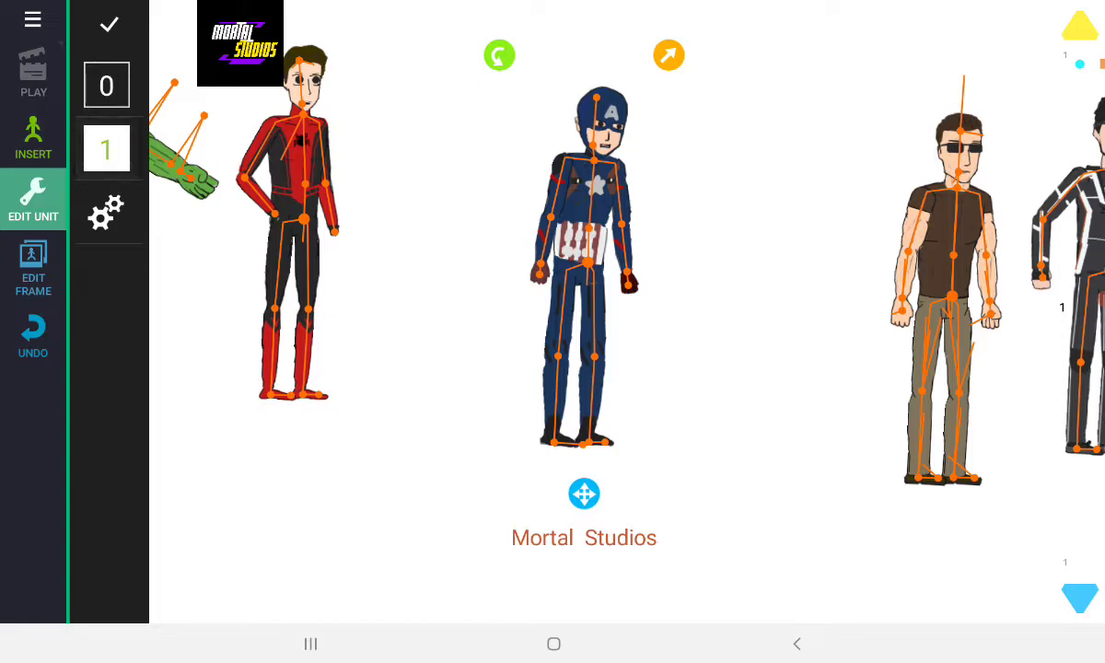
click(106, 86)
click(106, 148)
click(106, 85)
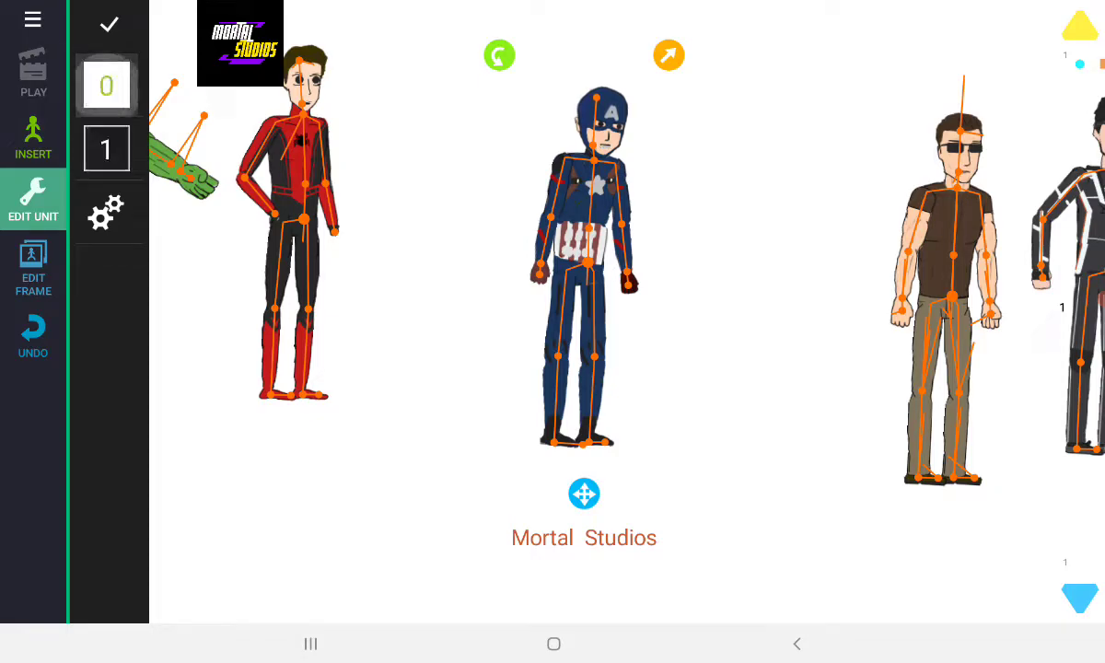
click(106, 149)
click(106, 86)
click(106, 148)
click(106, 86)
click(106, 148)
click(106, 86)
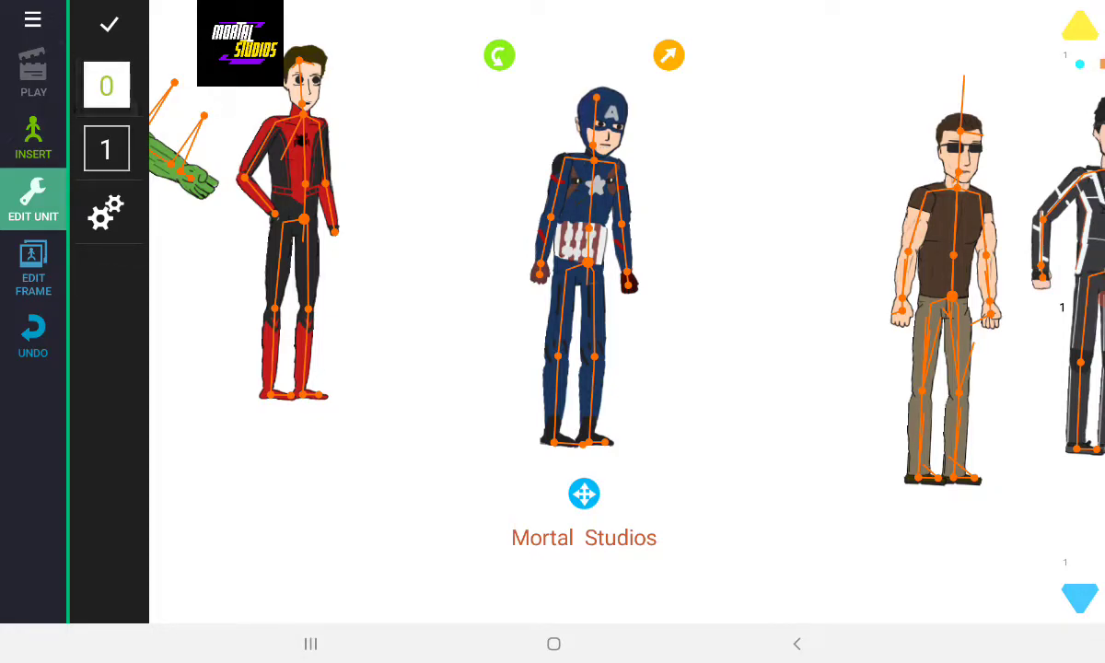
mouse_move(589, 249)
mouse_down()
mouse_move(486, 264)
mouse_move(644, 322)
mouse_move(278, 584)
mouse_up()
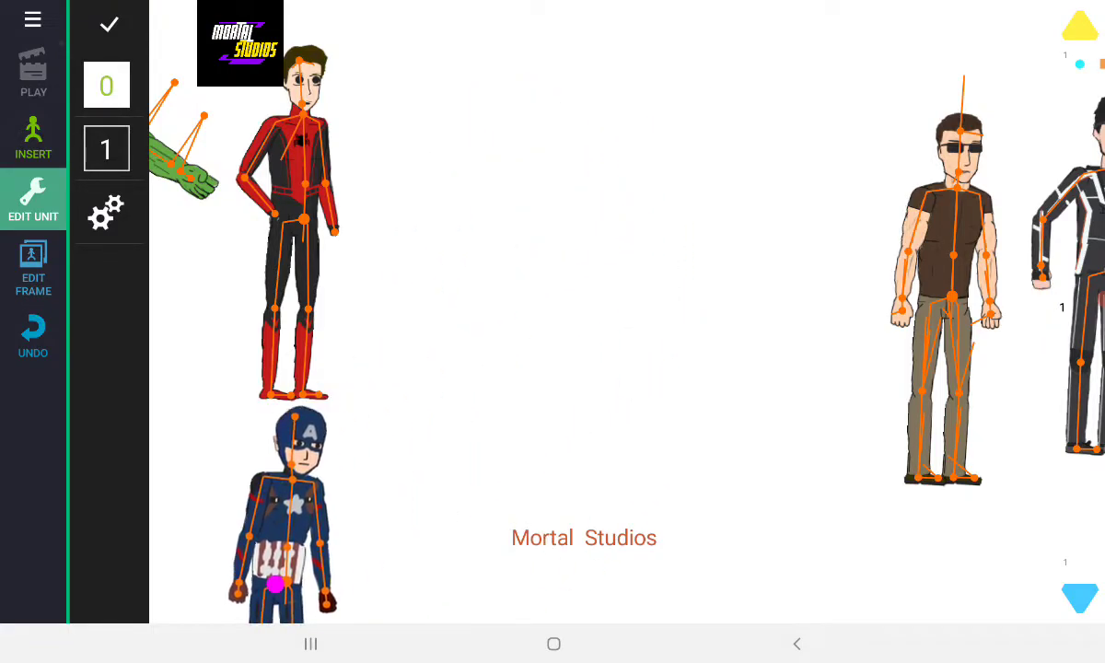
click(33, 138)
- Add Logan to the canvas, shift him down-left, and lower both arms to his hips
scroll(184, 368, down, 2)
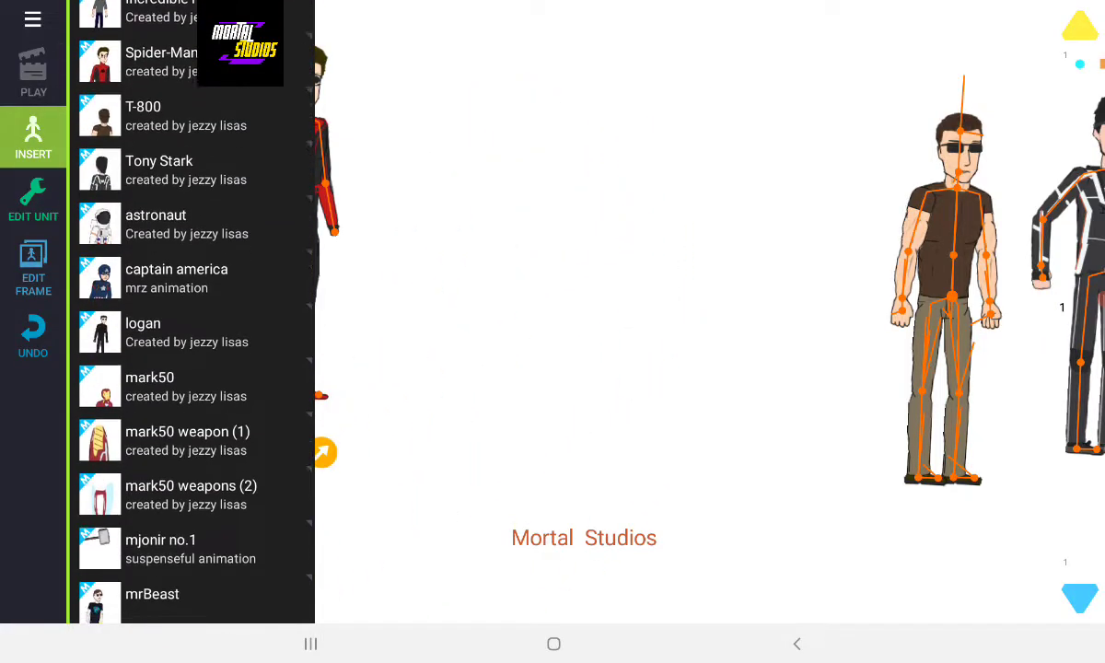
click(184, 184)
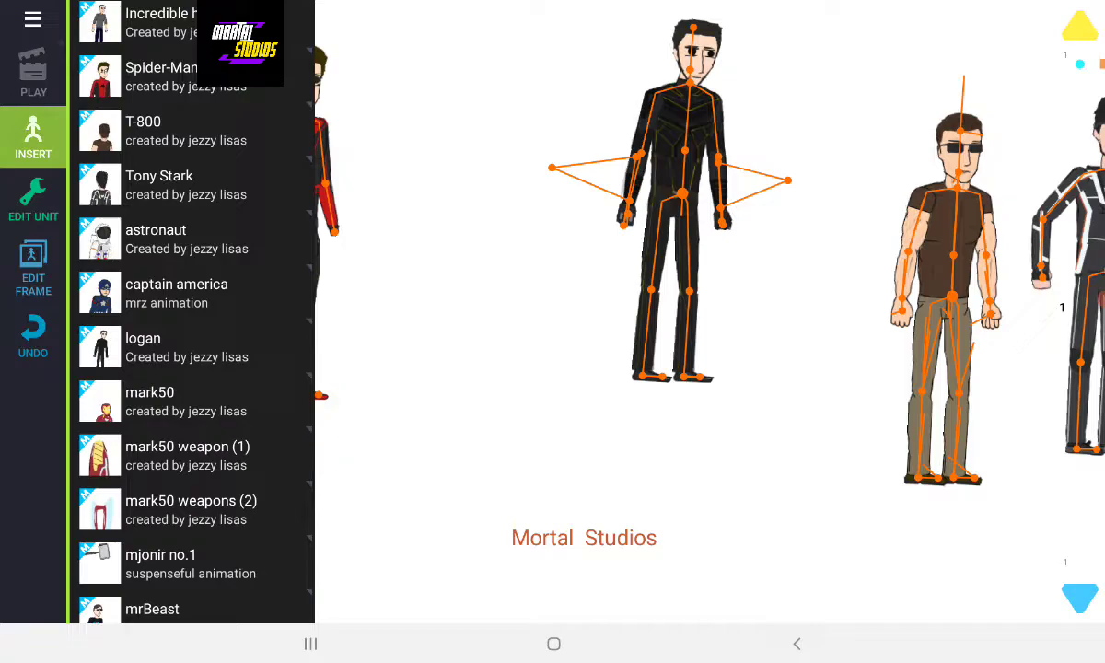
drag(681, 193, 574, 278)
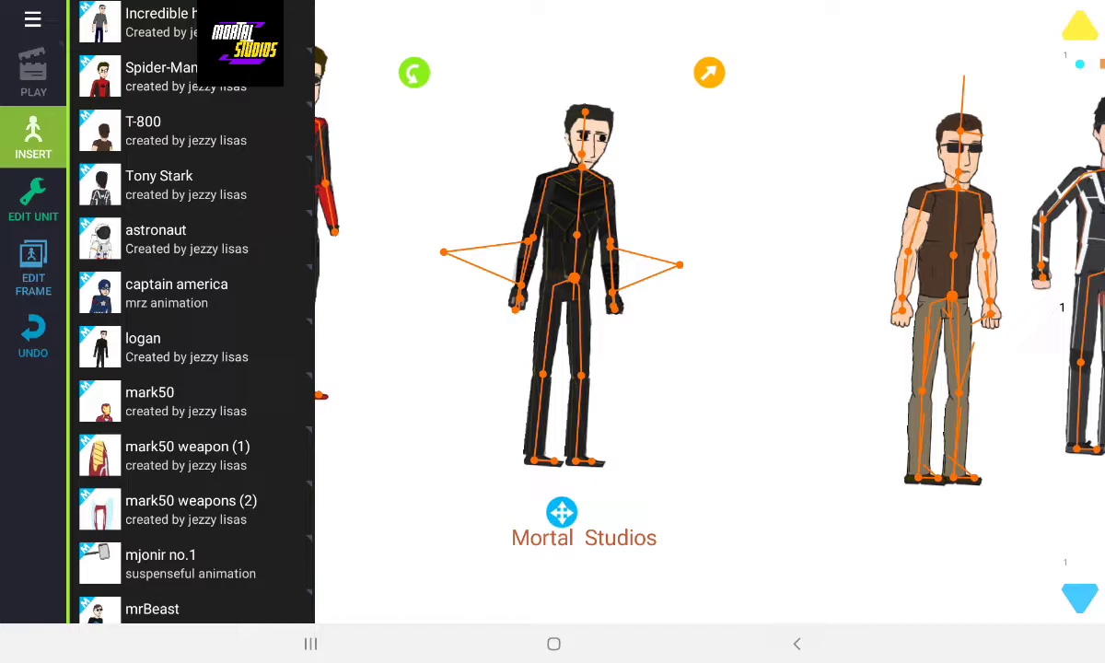
drag(396, 241, 721, 415)
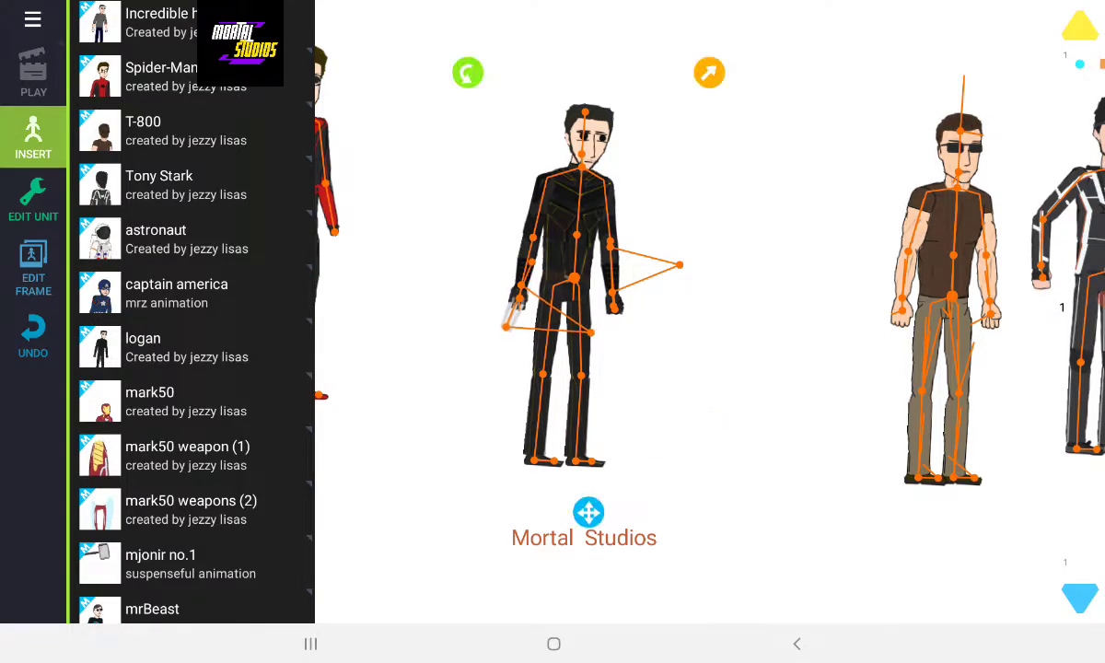
drag(700, 405, 572, 331)
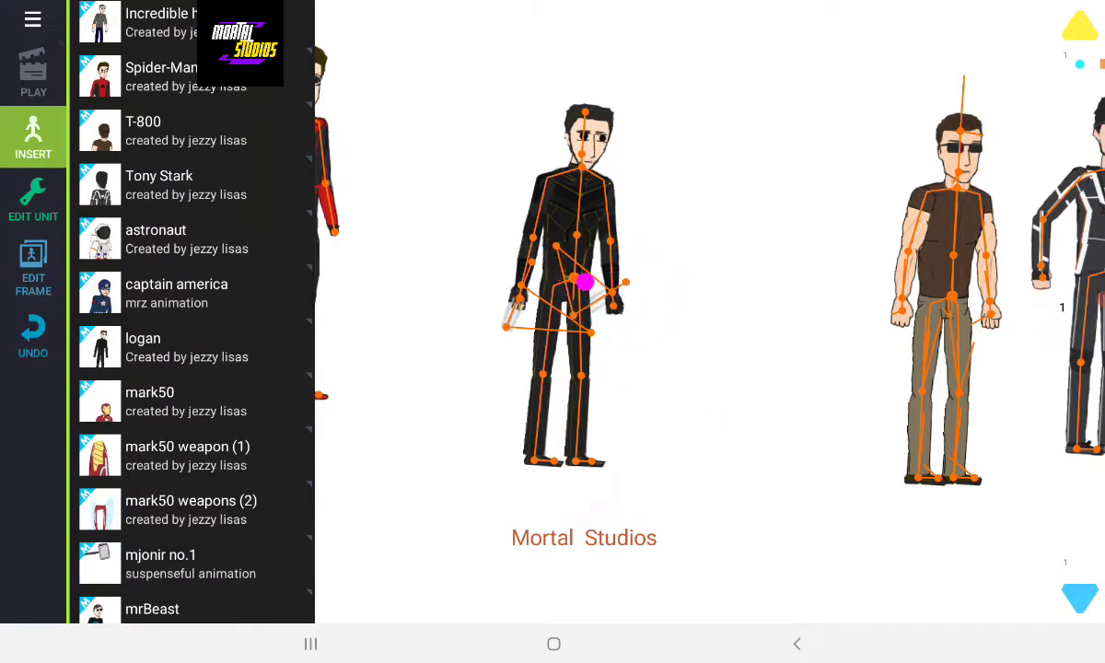
drag(585, 282, 590, 389)
- Raise Logan's arms out, then bring the left arm down and extend it straight left
click(506, 366)
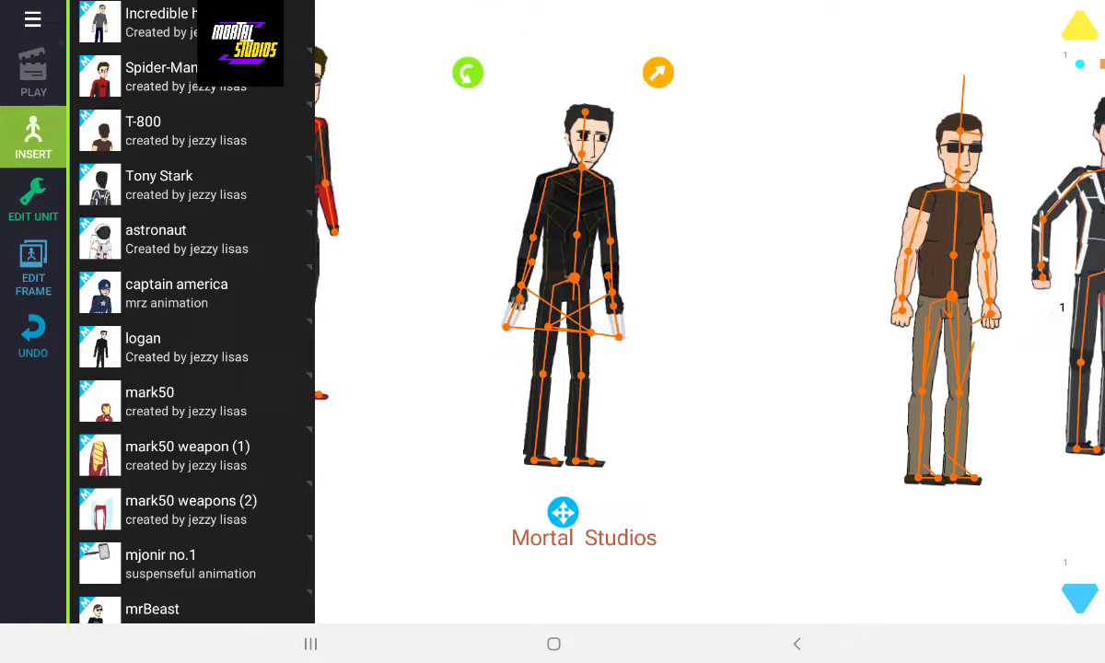
mouse_move(507, 326)
mouse_down()
mouse_move(481, 362)
mouse_move(419, 273)
mouse_move(426, 220)
mouse_up()
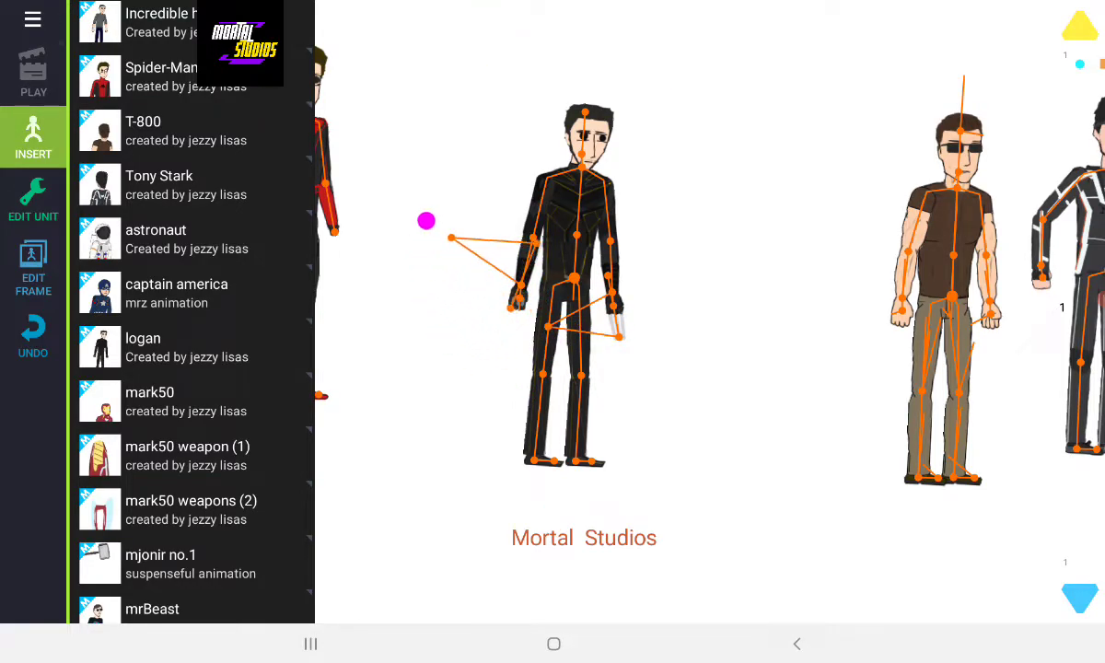
mouse_move(619, 336)
mouse_down()
mouse_move(668, 355)
mouse_move(671, 275)
mouse_move(631, 362)
mouse_move(583, 317)
mouse_up()
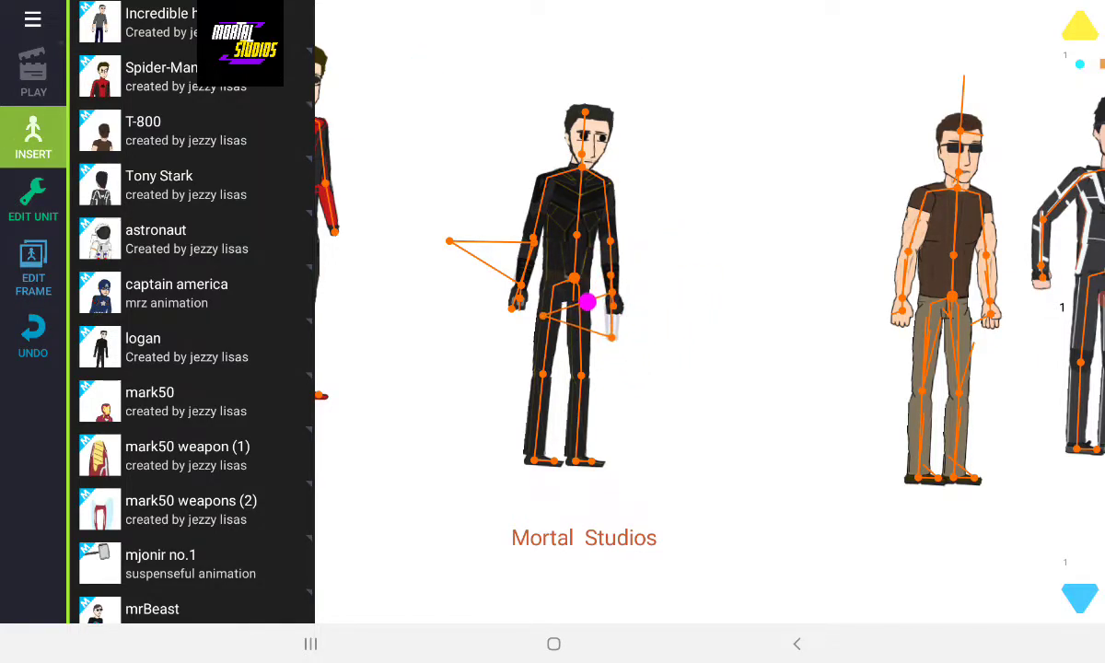
mouse_move(448, 242)
mouse_down()
mouse_move(439, 382)
mouse_move(624, 382)
mouse_move(650, 367)
mouse_up()
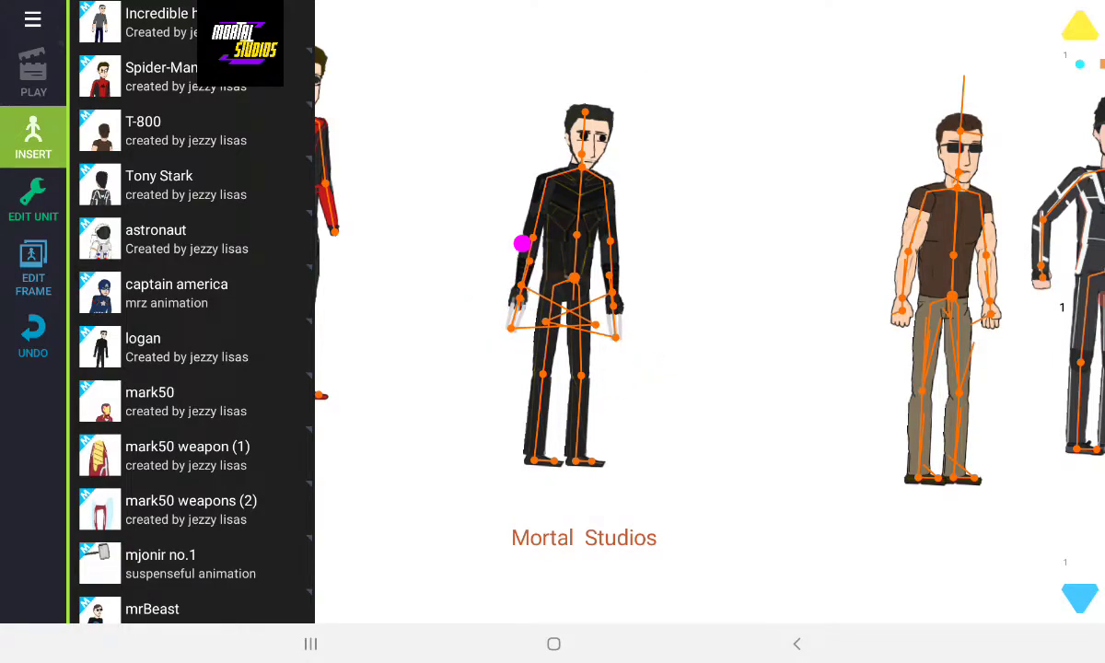
mouse_move(522, 244)
mouse_down()
mouse_move(396, 182)
mouse_move(469, 235)
mouse_move(516, 241)
mouse_move(518, 264)
mouse_up()
- Bend Logan's legs into a crouched running stance, right arm thrust forward, head tilted
drag(513, 462, 419, 348)
drag(502, 262, 632, 261)
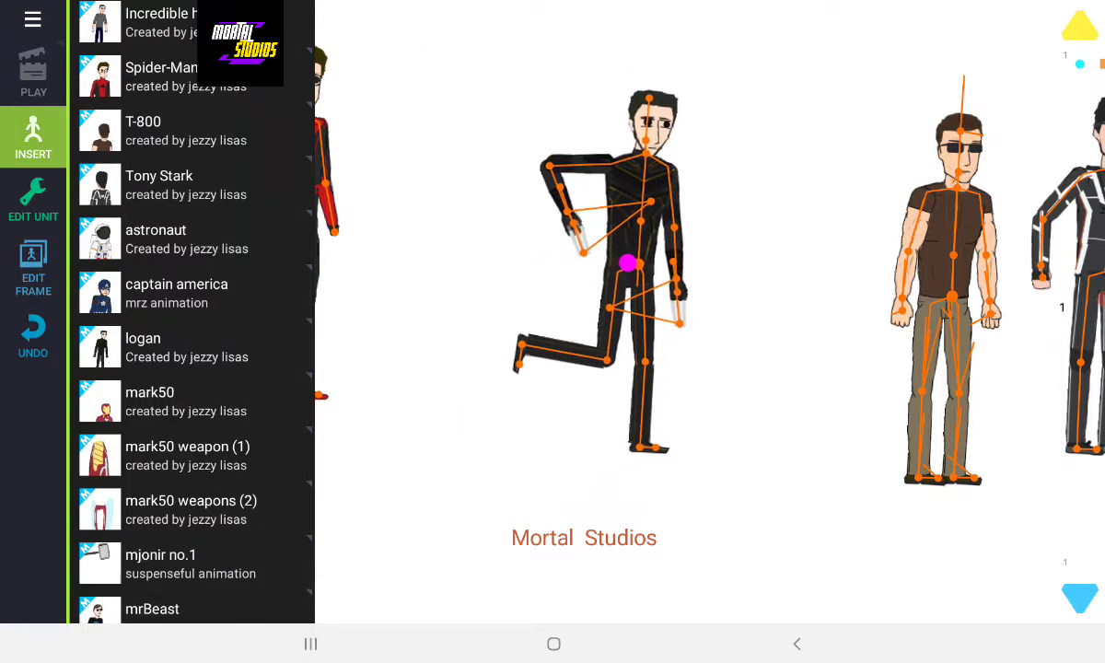
mouse_move(636, 360)
mouse_down()
mouse_move(712, 333)
mouse_move(749, 387)
mouse_up()
mouse_move(629, 260)
mouse_down()
mouse_move(600, 316)
mouse_move(610, 315)
mouse_up()
mouse_move(651, 375)
mouse_down()
mouse_move(695, 317)
mouse_move(642, 317)
mouse_move(709, 285)
mouse_up()
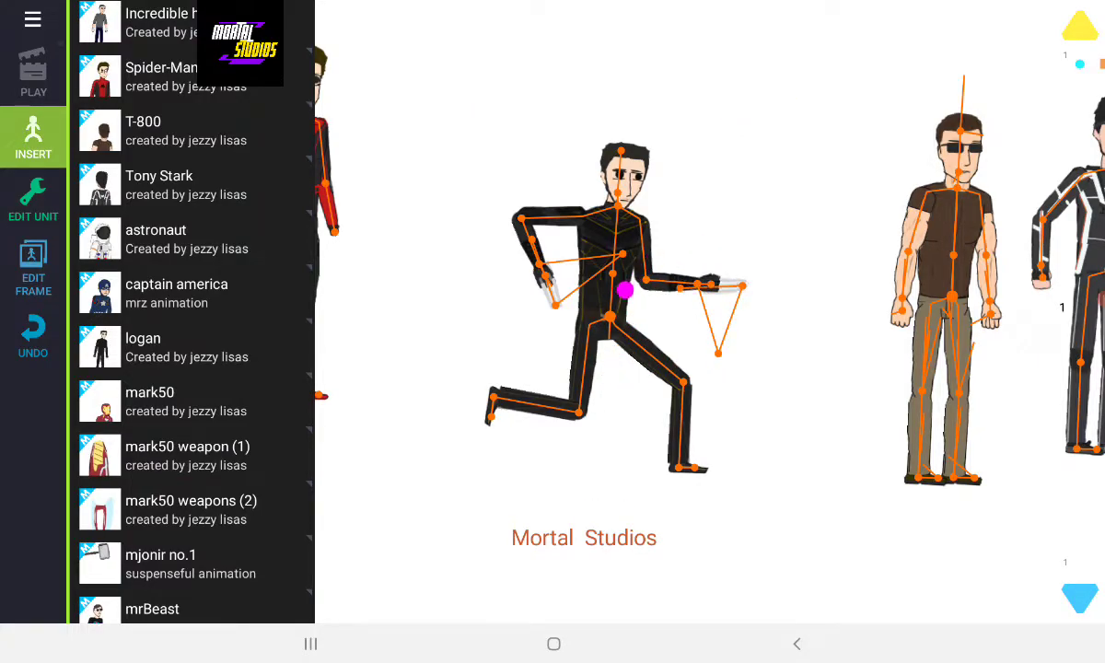
click(621, 274)
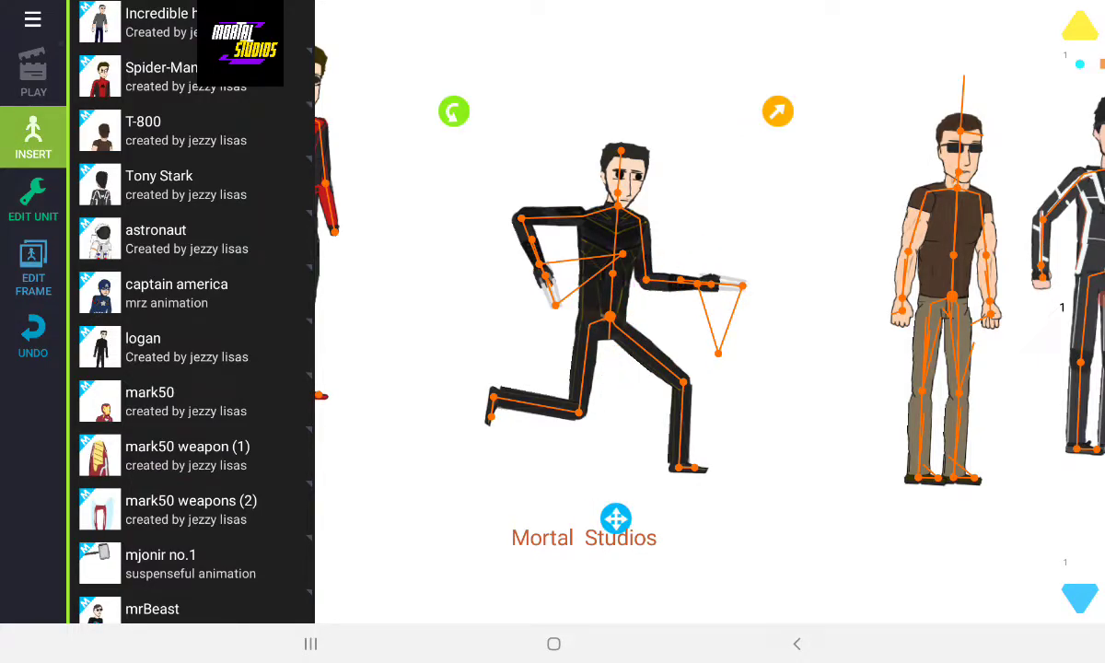
drag(497, 401, 495, 449)
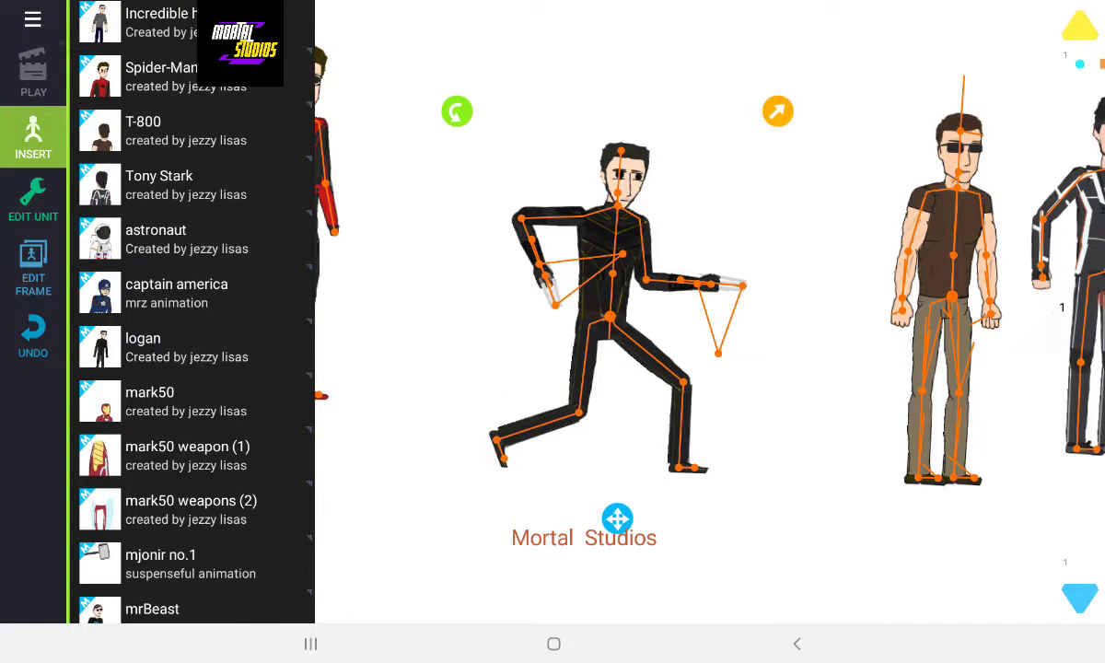
drag(605, 126, 591, 106)
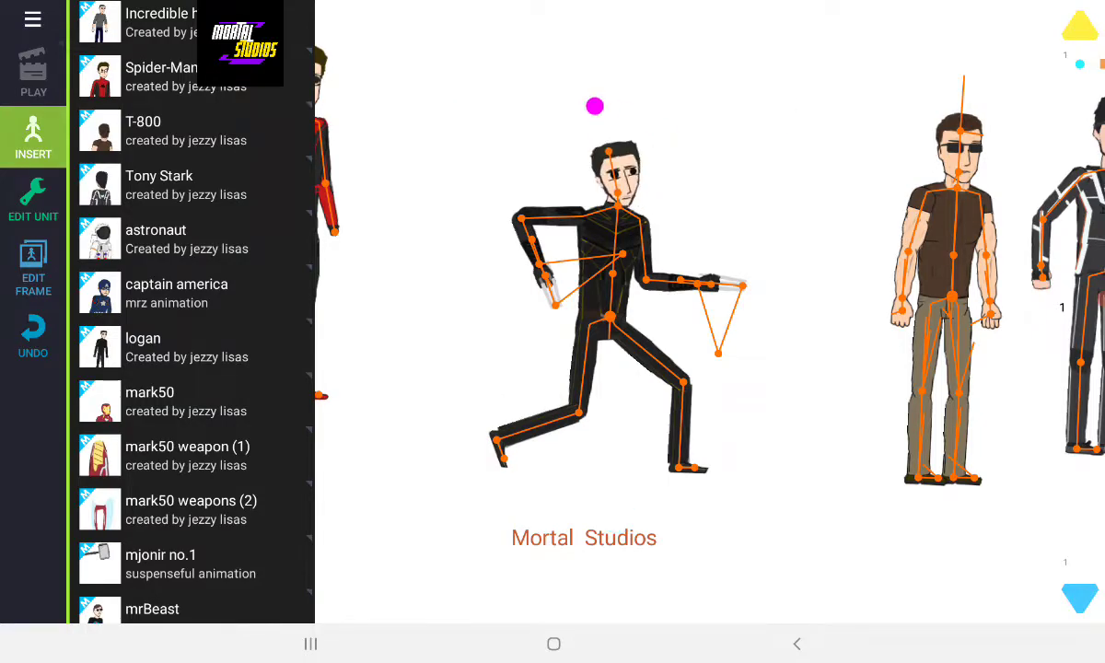
- Move Logan to the lower right and place the mark50 Iron Man into the line-up
drag(627, 243, 789, 582)
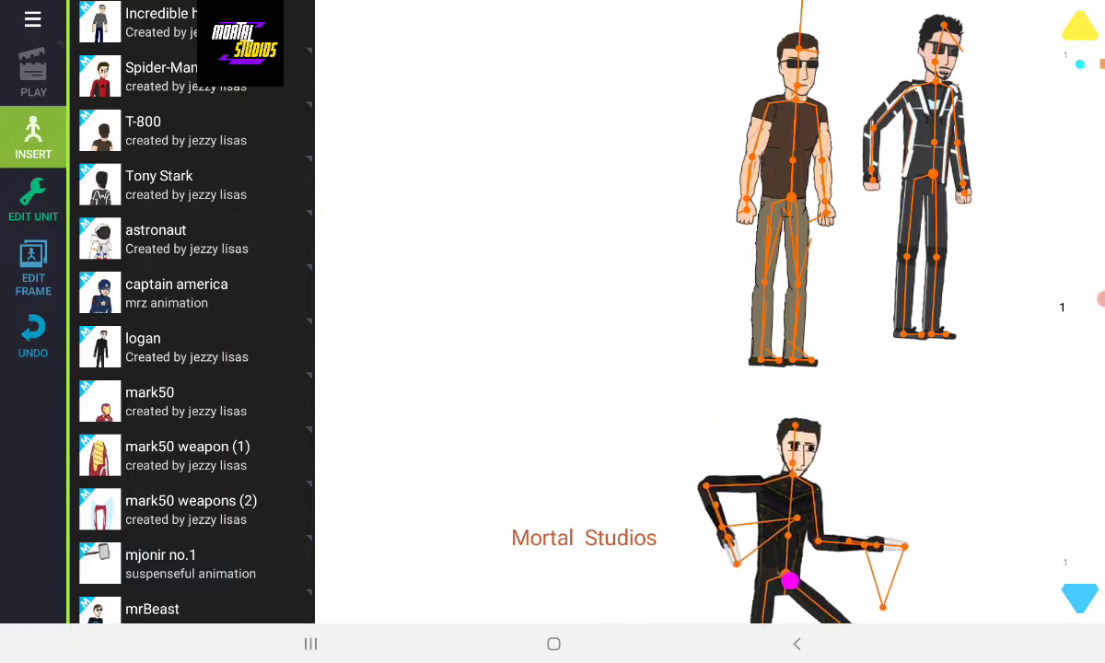
drag(513, 369, 559, 406)
click(185, 401)
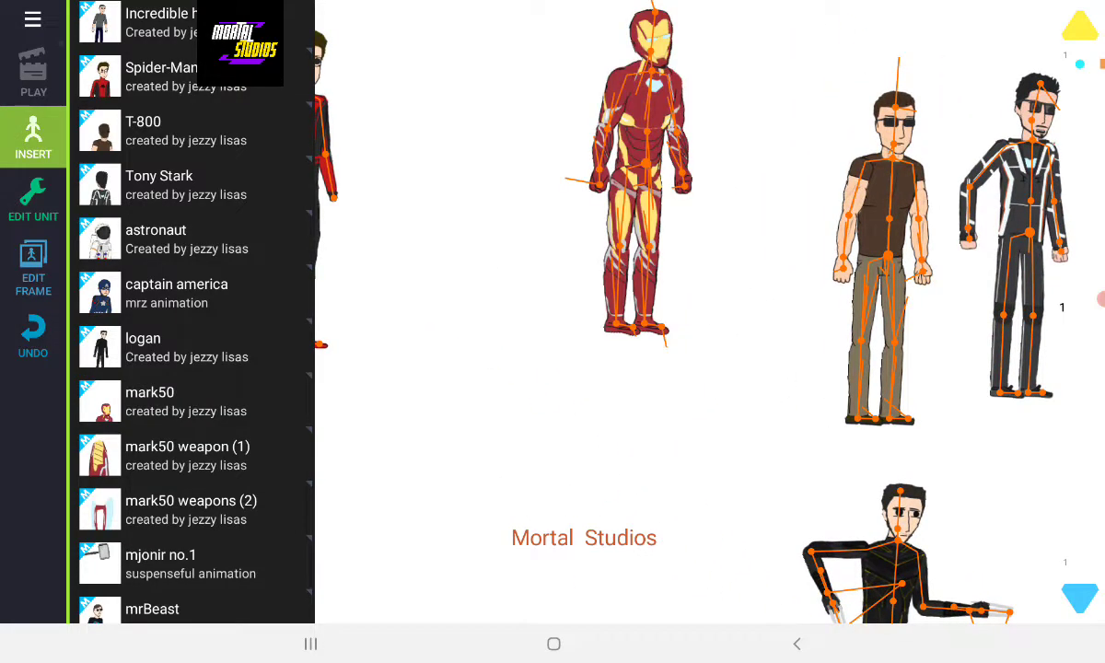
drag(640, 165, 547, 230)
mouse_move(378, 152)
mouse_down()
mouse_move(478, 203)
mouse_move(352, 138)
mouse_up()
- Move Tony Stark right of the brown-shirted man and add the mark50 weapon (1) piece
drag(1031, 230, 649, 292)
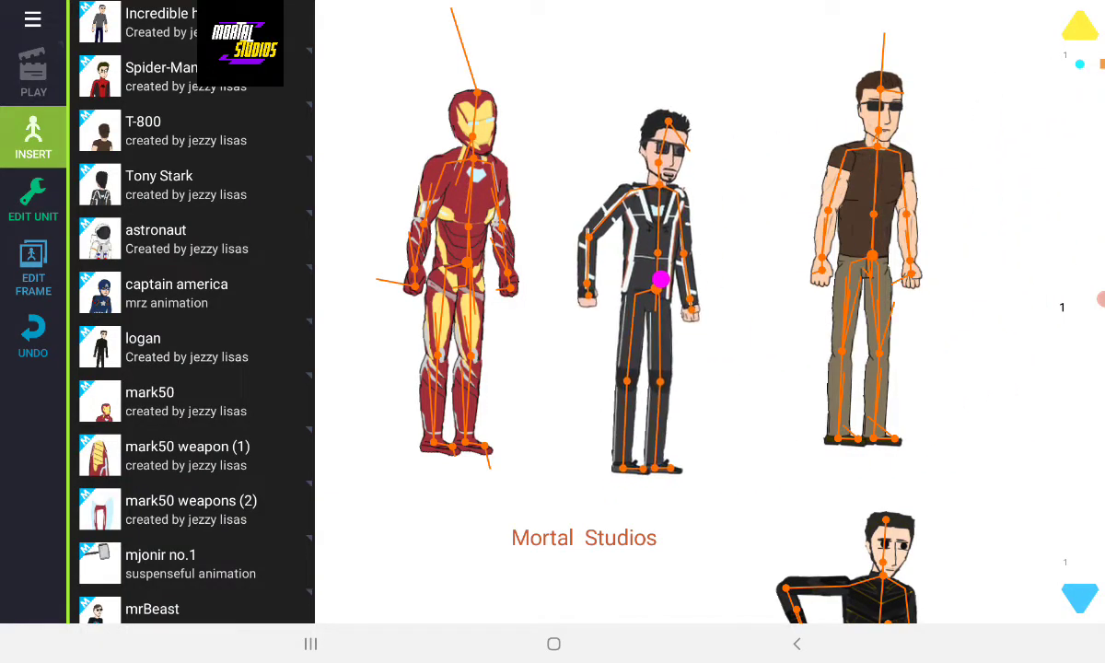
click(617, 101)
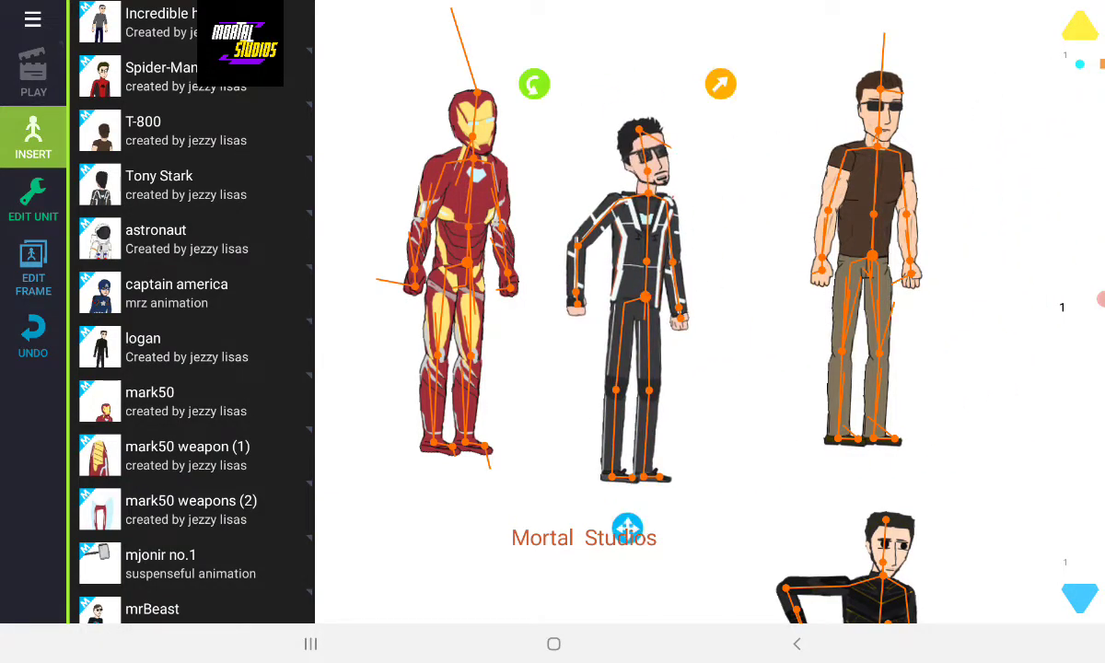
drag(665, 239, 1030, 202)
drag(644, 369, 725, 385)
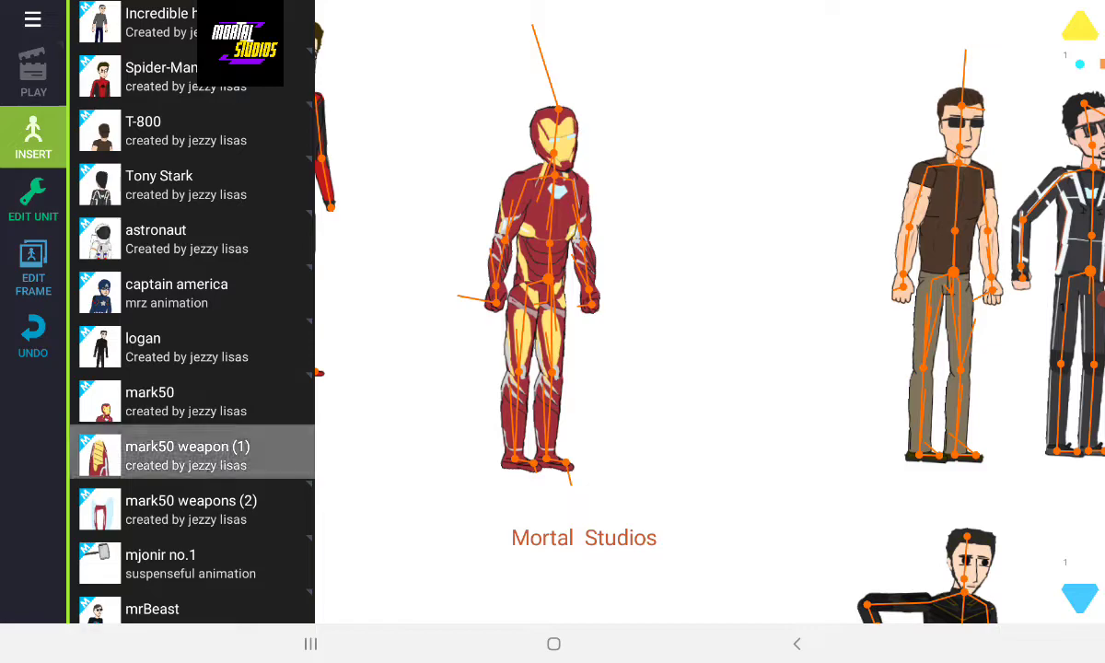
click(184, 455)
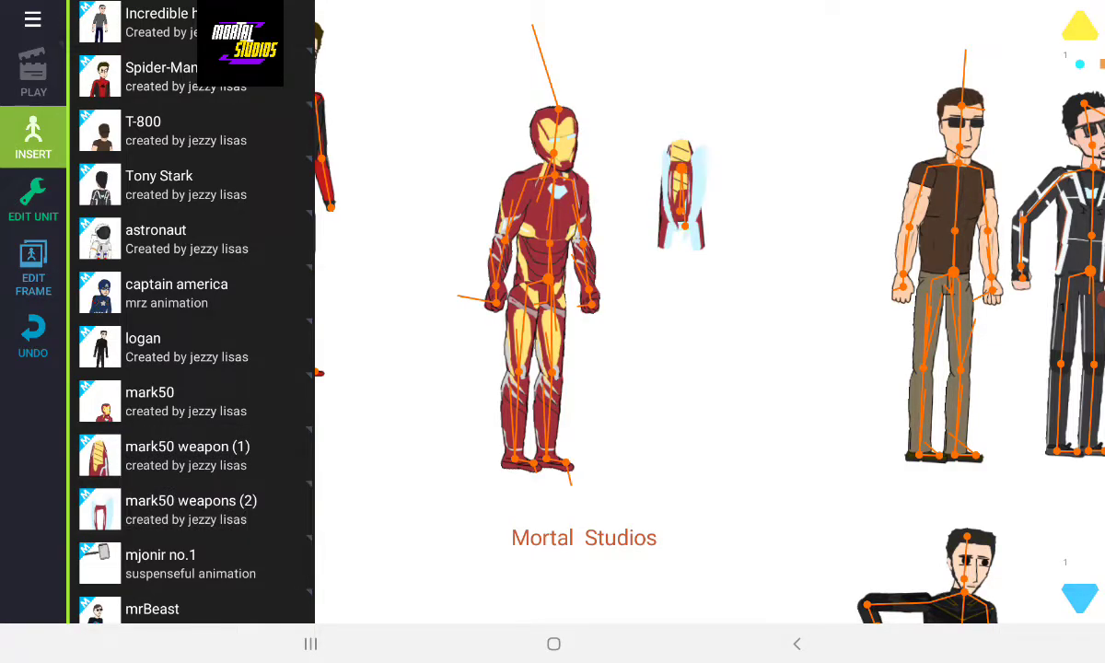
mouse_move(681, 198)
mouse_down()
mouse_move(741, 405)
mouse_move(853, 402)
mouse_move(896, 289)
mouse_move(906, 299)
mouse_move(953, 133)
mouse_up()
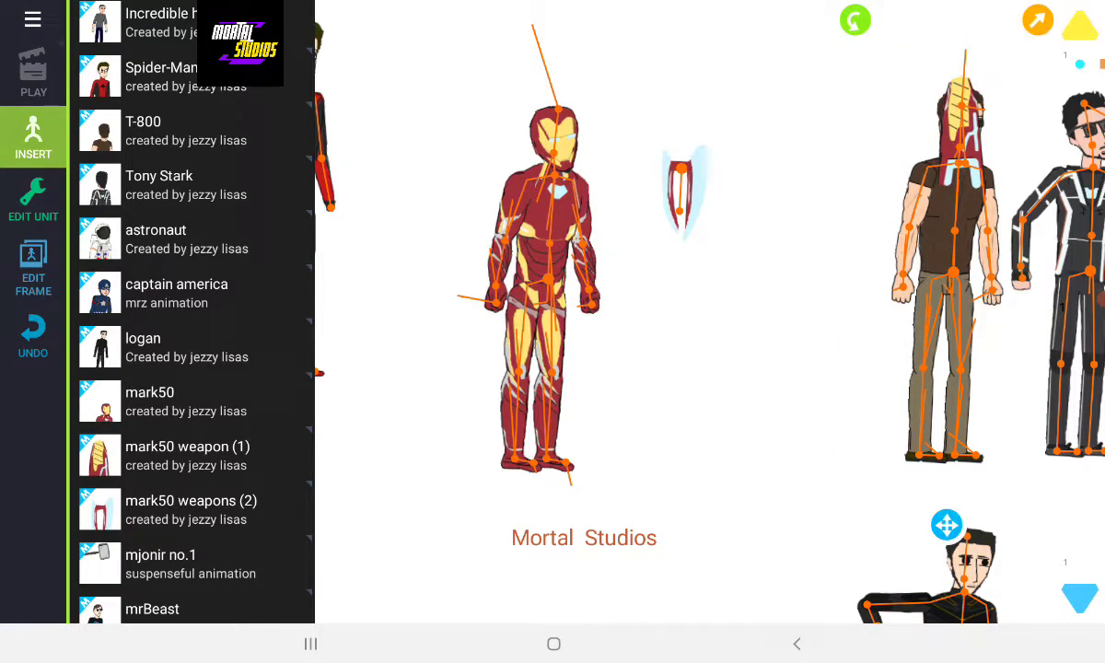
click(33, 336)
- Reposition the mark50 weapon piece near Logan while bringing the whole cast into view
mouse_move(741, 406)
mouse_down()
mouse_move(737, 374)
mouse_move(783, 386)
mouse_up()
mouse_move(643, 468)
mouse_down()
mouse_move(633, 422)
mouse_move(560, 270)
mouse_up()
drag(722, 230, 802, 500)
drag(829, 414, 604, 192)
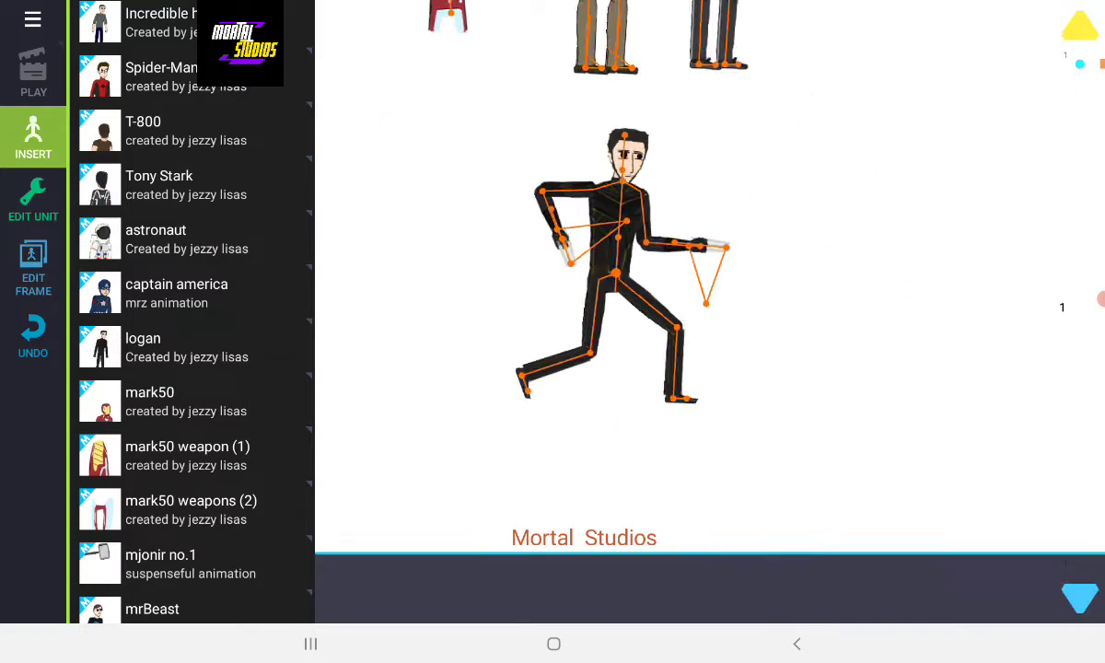
mouse_move(511, 441)
mouse_down()
mouse_move(498, 281)
mouse_move(577, 425)
mouse_move(465, 412)
mouse_up()
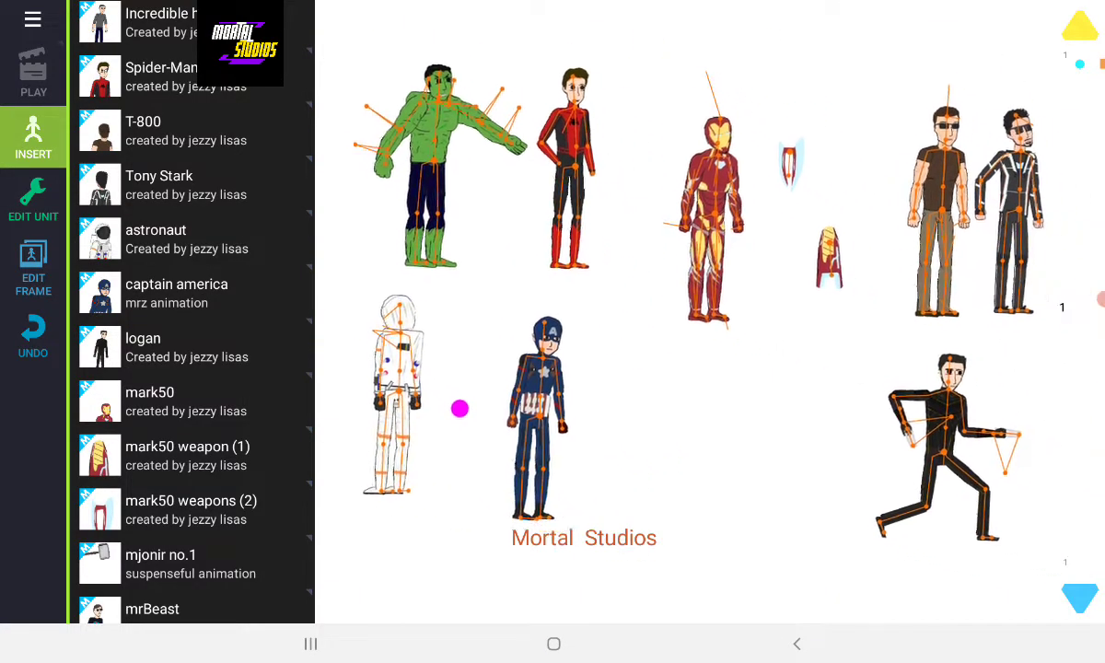
mouse_move(816, 247)
mouse_down()
mouse_move(663, 271)
mouse_move(320, 370)
mouse_move(438, 458)
mouse_move(390, 387)
mouse_move(331, 419)
mouse_move(810, 291)
mouse_move(817, 278)
mouse_move(488, 178)
mouse_move(572, 153)
mouse_move(848, 316)
mouse_move(799, 262)
mouse_up()
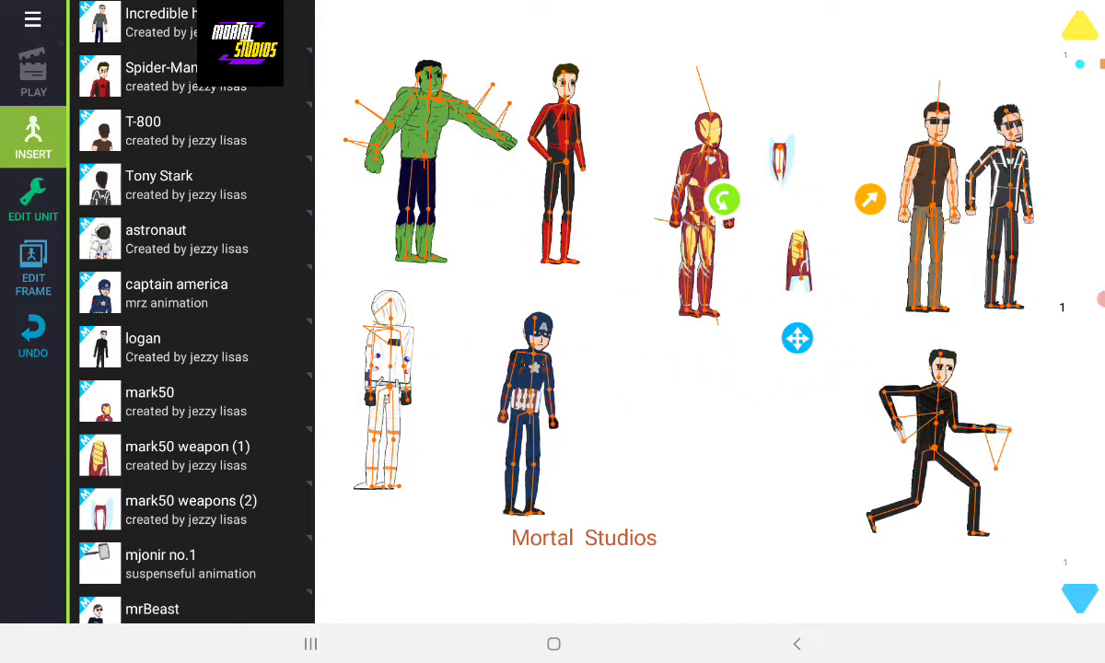
scroll(644, 368, up, 5)
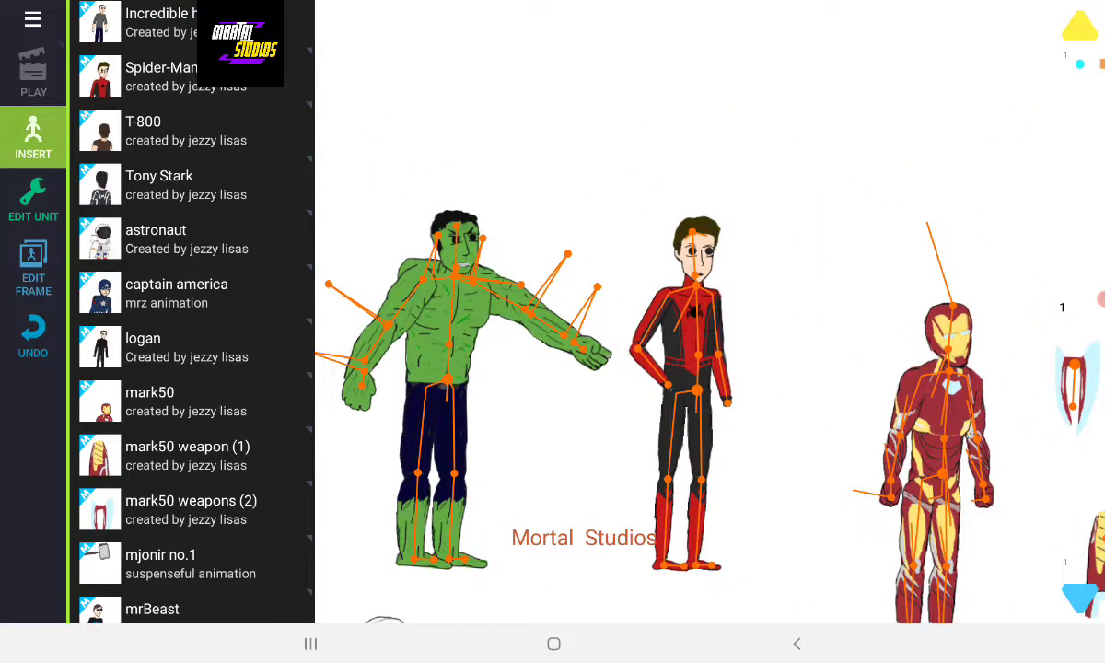
mouse_move(816, 325)
mouse_down()
mouse_move(515, 167)
mouse_move(293, 113)
mouse_up()
- Try attaching the lower weapon piece to Iron Man's arm, then leave it beside him
click(555, 175)
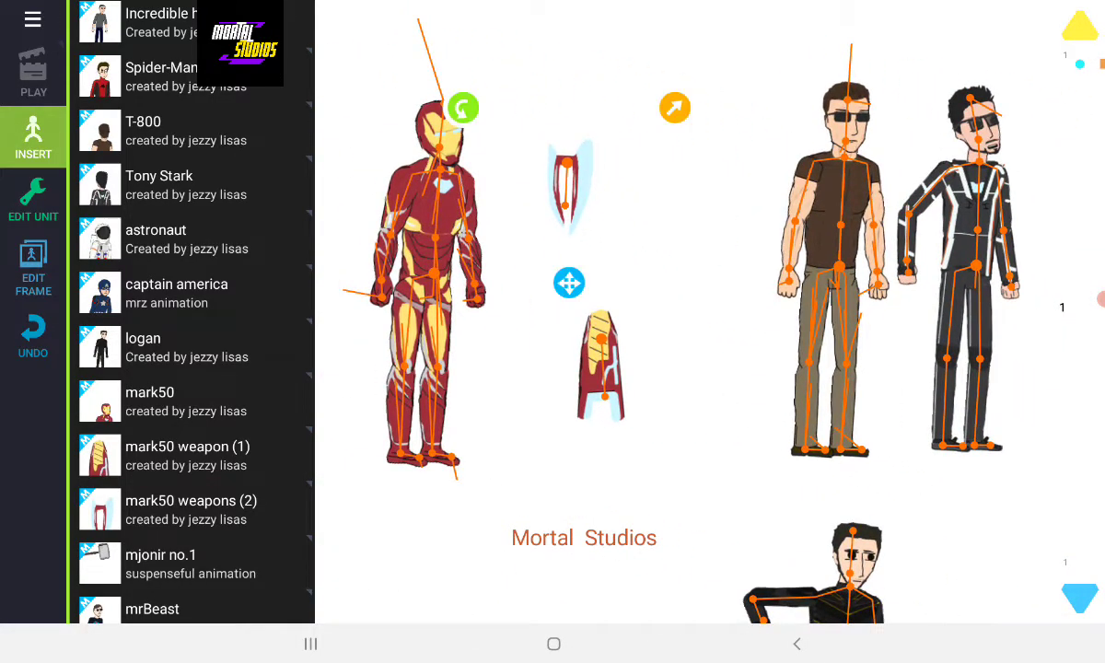
mouse_move(600, 354)
mouse_down()
mouse_move(486, 316)
mouse_move(469, 296)
mouse_up()
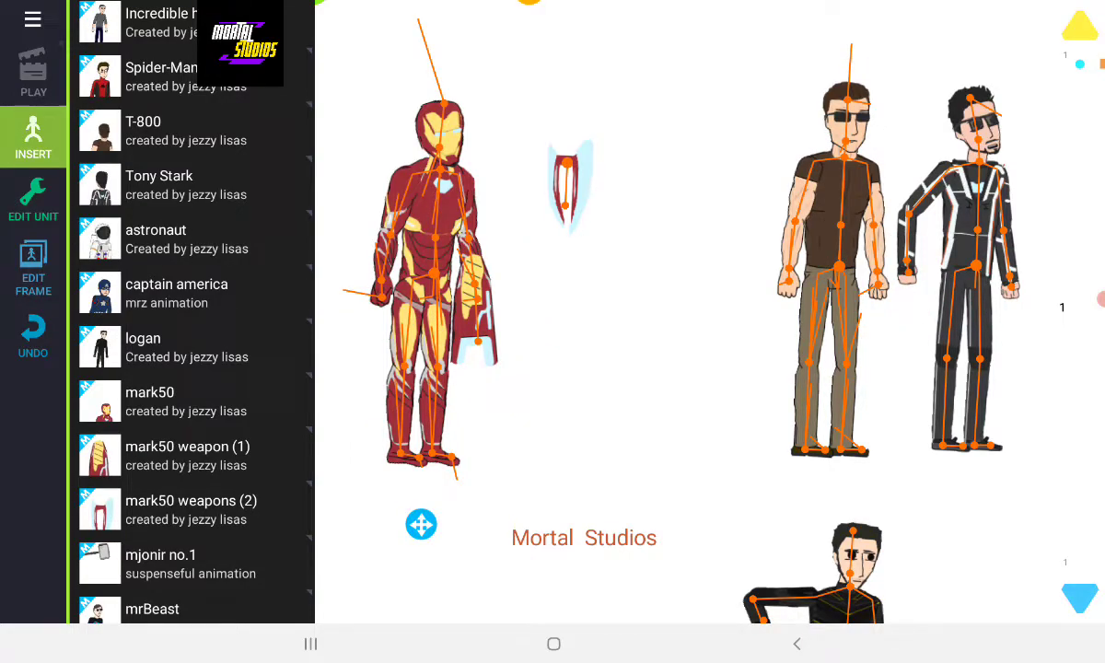
click(33, 333)
mouse_move(600, 354)
mouse_down()
mouse_move(587, 335)
mouse_move(468, 295)
mouse_up()
click(33, 333)
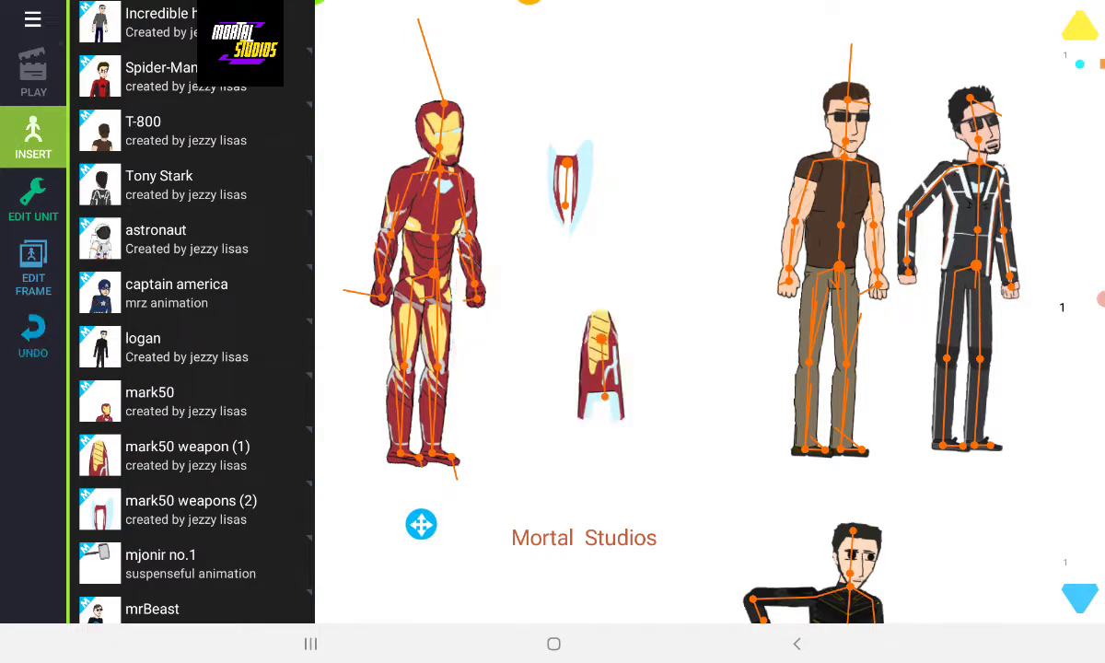
mouse_move(592, 364)
mouse_down()
mouse_move(469, 308)
mouse_move(469, 295)
mouse_up()
- Pose Iron Man's arm out from his body and move him toward the canvas bottom
mouse_move(477, 340)
mouse_down()
mouse_move(481, 283)
mouse_move(571, 254)
mouse_up()
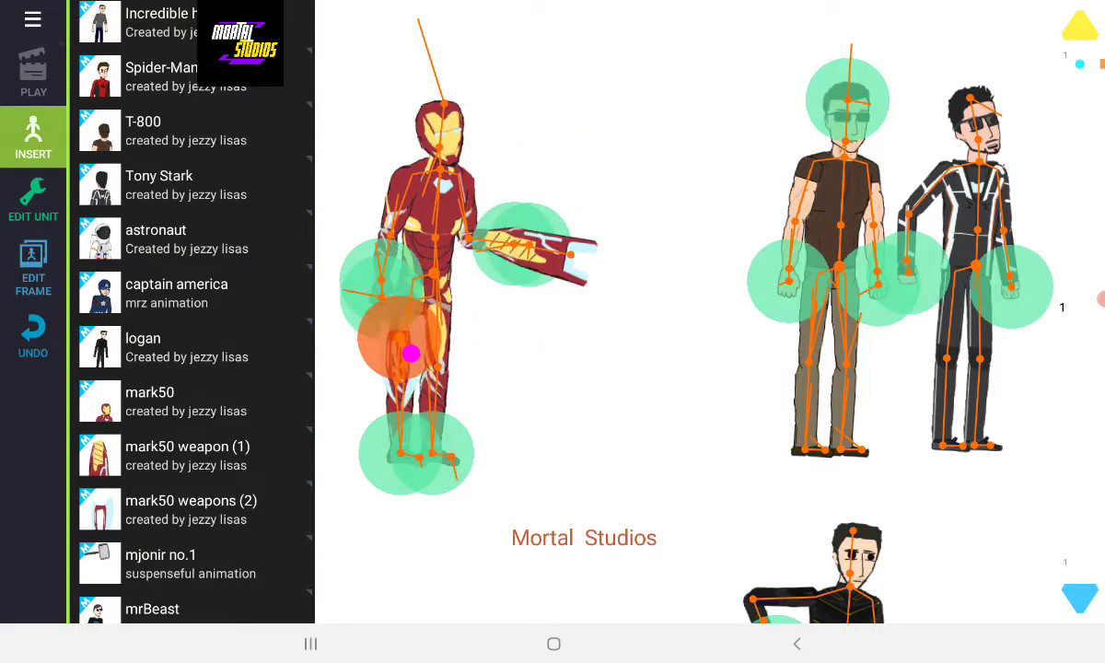
mouse_move(411, 353)
mouse_down()
mouse_move(387, 320)
mouse_move(358, 202)
mouse_move(341, 204)
mouse_move(391, 262)
mouse_up()
drag(645, 368, 755, 387)
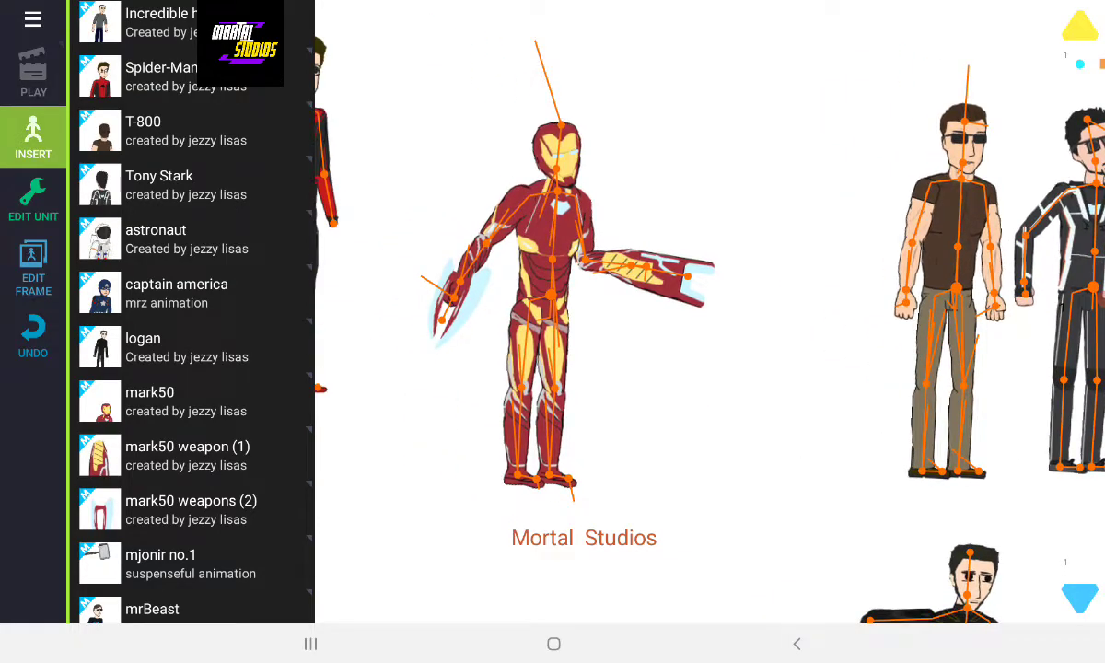
mouse_move(451, 294)
mouse_down()
mouse_move(444, 264)
mouse_move(533, 363)
mouse_move(458, 215)
mouse_move(489, 228)
mouse_move(443, 175)
mouse_up()
mouse_move(553, 548)
mouse_down()
mouse_move(484, 515)
mouse_move(484, 555)
mouse_move(454, 109)
mouse_move(520, 8)
mouse_up()
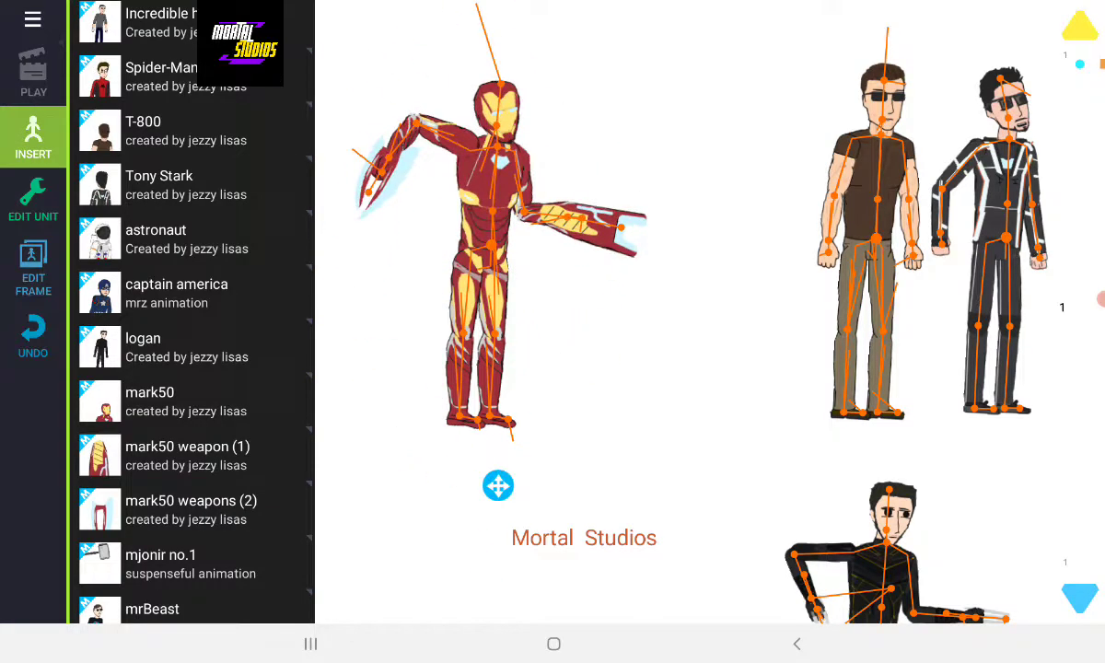
drag(461, 259, 442, 571)
drag(407, 237, 440, 365)
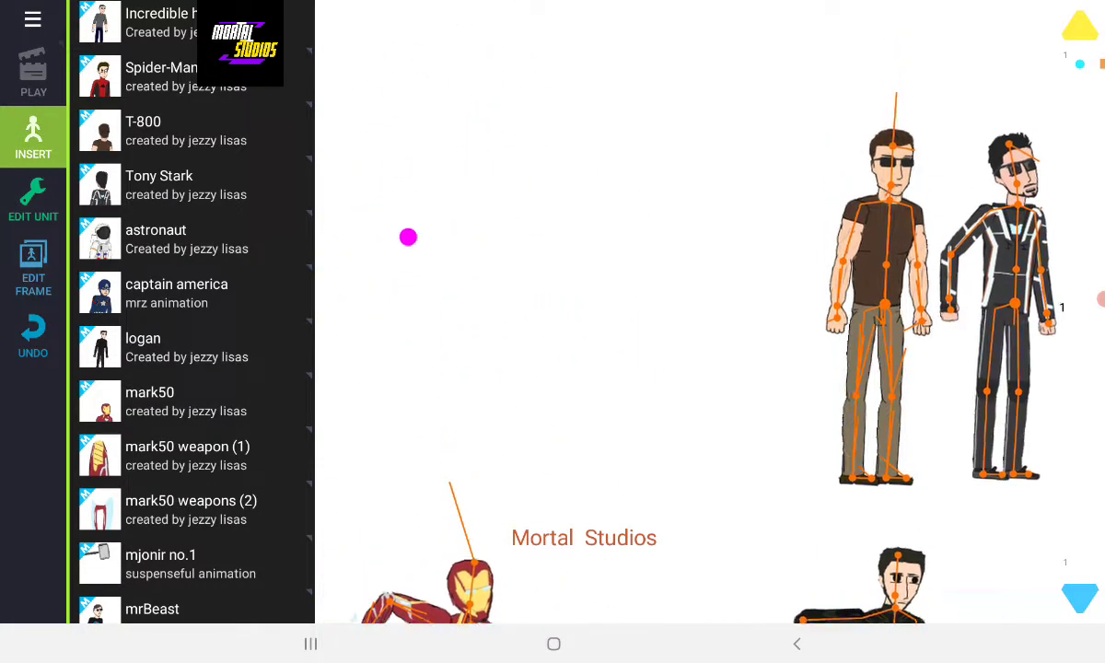
scroll(194, 369, down, 3)
- Place Mjolnir no.1 at the top right and mrBeast left of the Tony figures
click(161, 412)
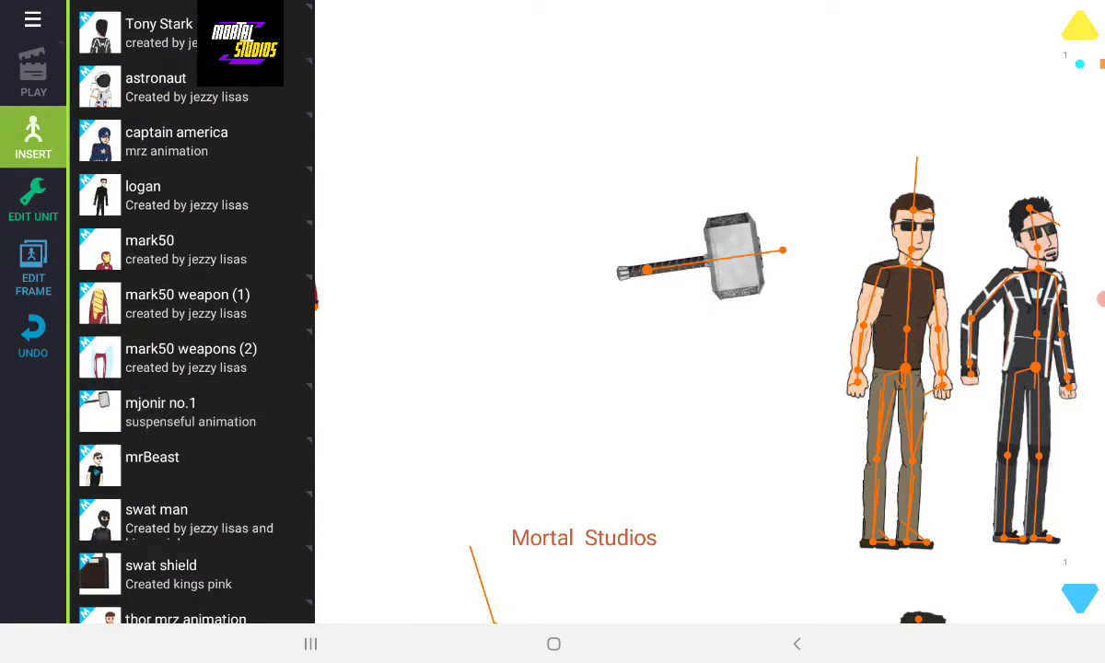
mouse_move(705, 271)
mouse_down()
mouse_move(810, 103)
mouse_move(921, 57)
mouse_up()
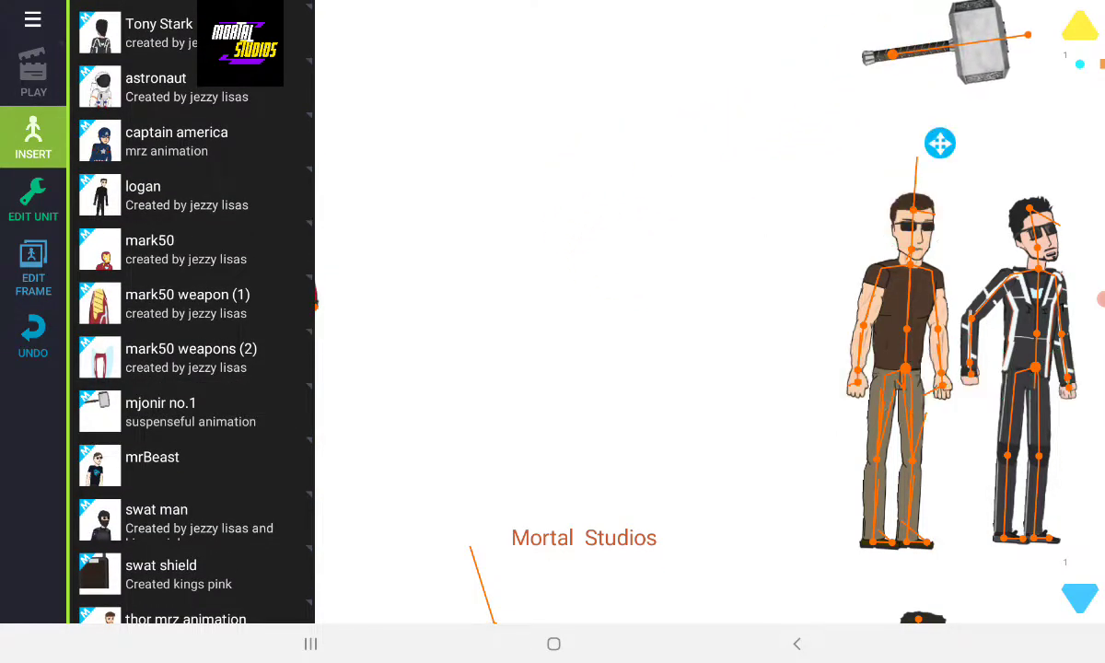
click(152, 465)
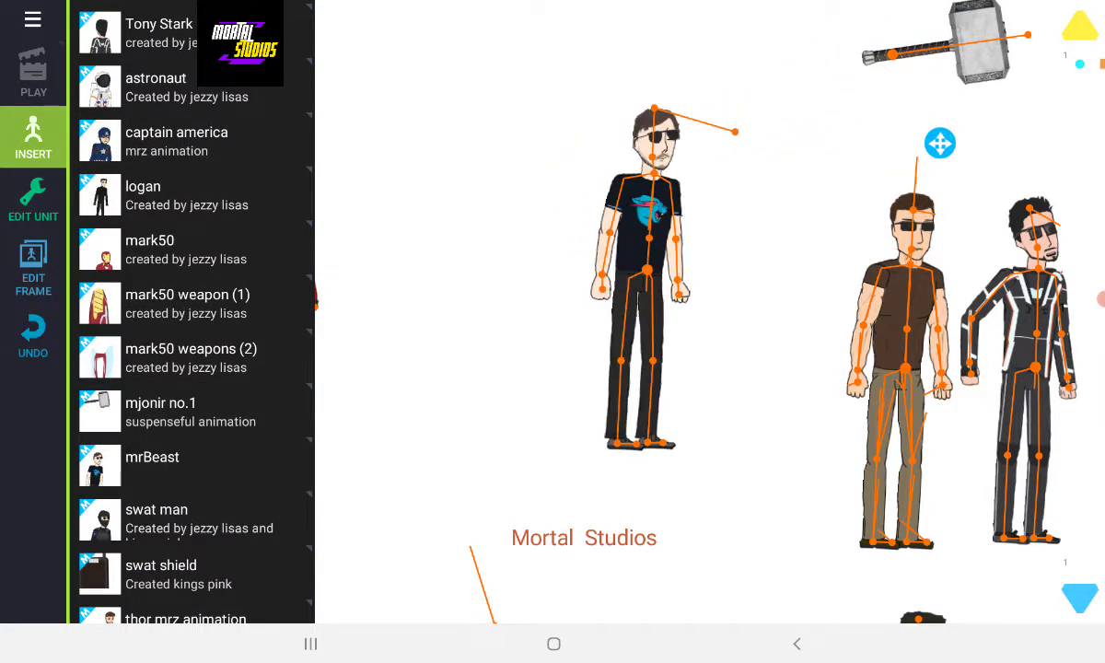
mouse_move(634, 288)
mouse_down()
mouse_move(523, 328)
mouse_move(512, 267)
mouse_move(639, 156)
mouse_up()
- Lower mrBeast's arm to his side, turn his head so the sunglasses fit, and shift him down-right
mouse_move(584, 189)
mouse_down()
mouse_move(548, 74)
mouse_move(590, 117)
mouse_move(476, 104)
mouse_up()
click(737, 284)
drag(604, 124, 594, 208)
drag(537, 88, 548, 70)
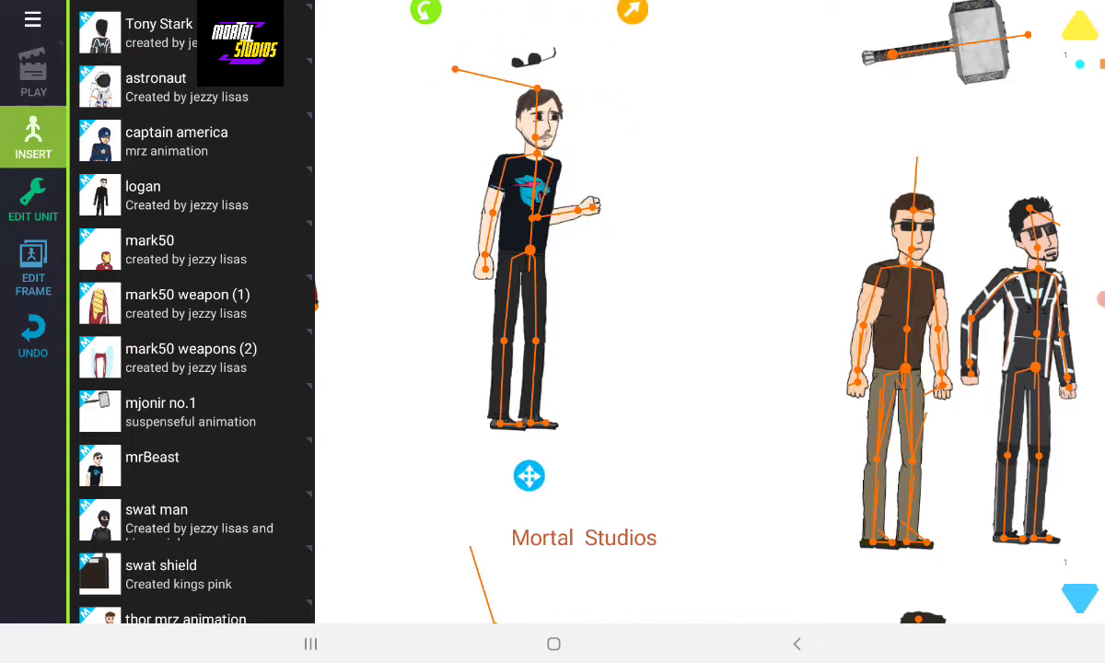
drag(593, 207, 563, 364)
drag(456, 69, 754, 136)
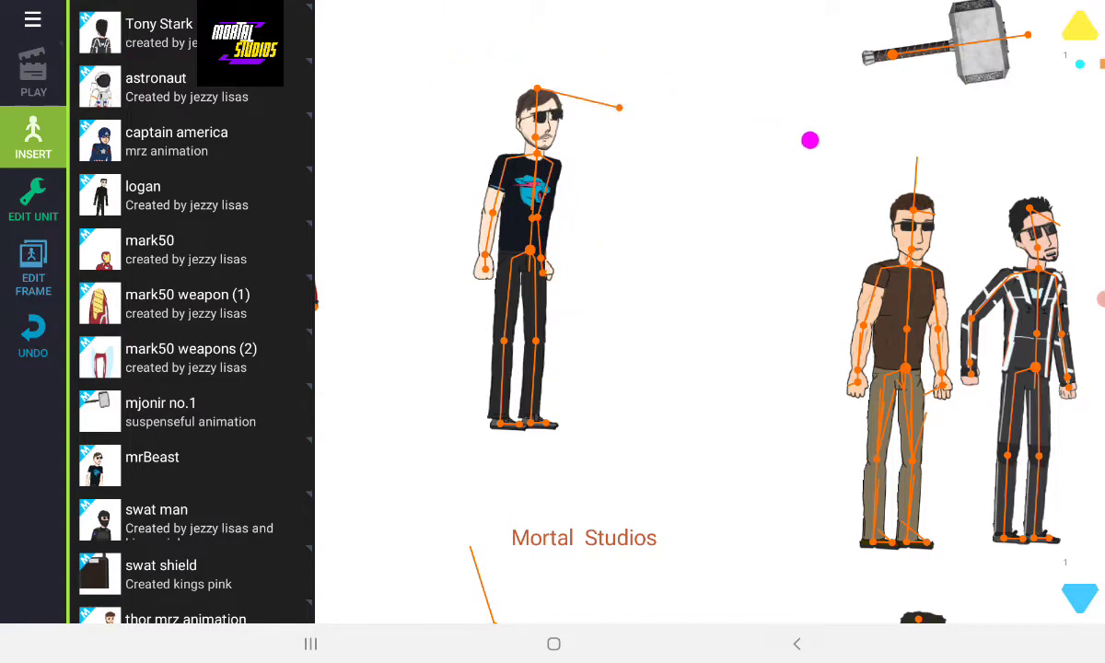
click(509, 247)
mouse_move(508, 247)
mouse_down()
mouse_move(610, 408)
mouse_move(486, 361)
mouse_up()
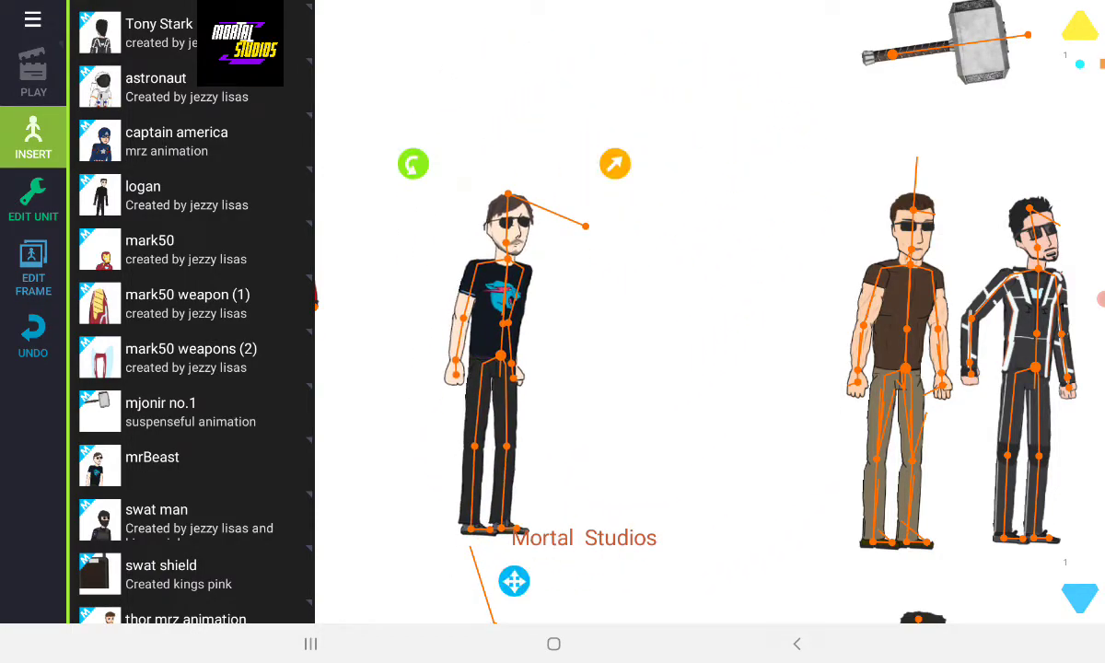
click(118, 16)
scroll(192, 313, down, 10)
scroll(192, 313, down, 5)
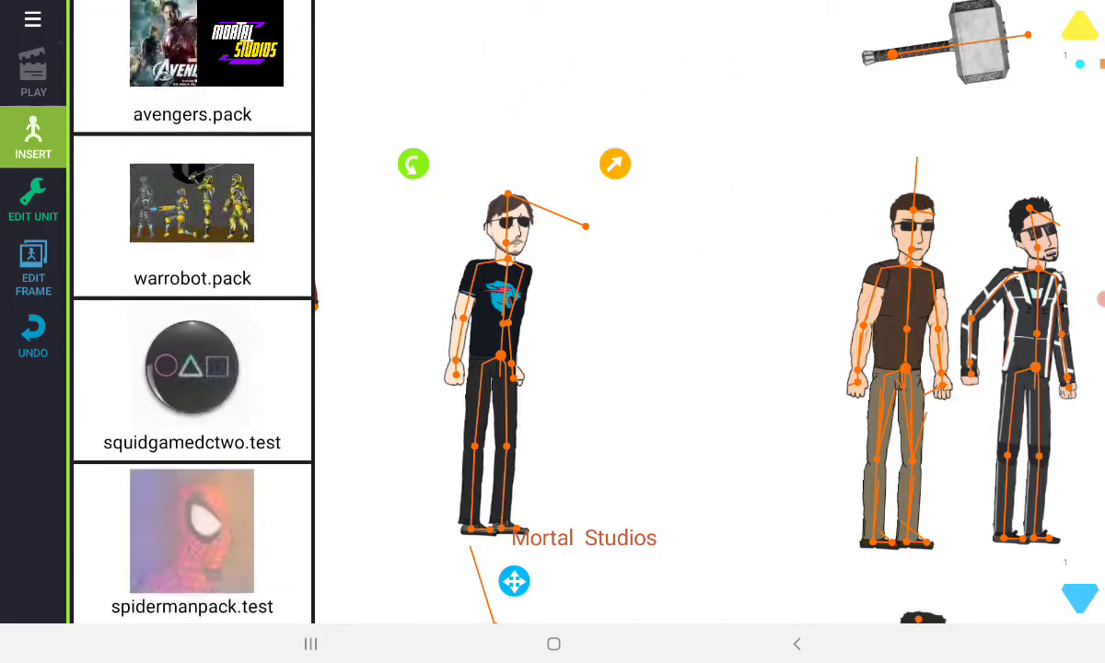
scroll(192, 313, down, 5)
scroll(191, 313, down, 5)
scroll(192, 313, down, 5)
scroll(192, 313, down, 5)
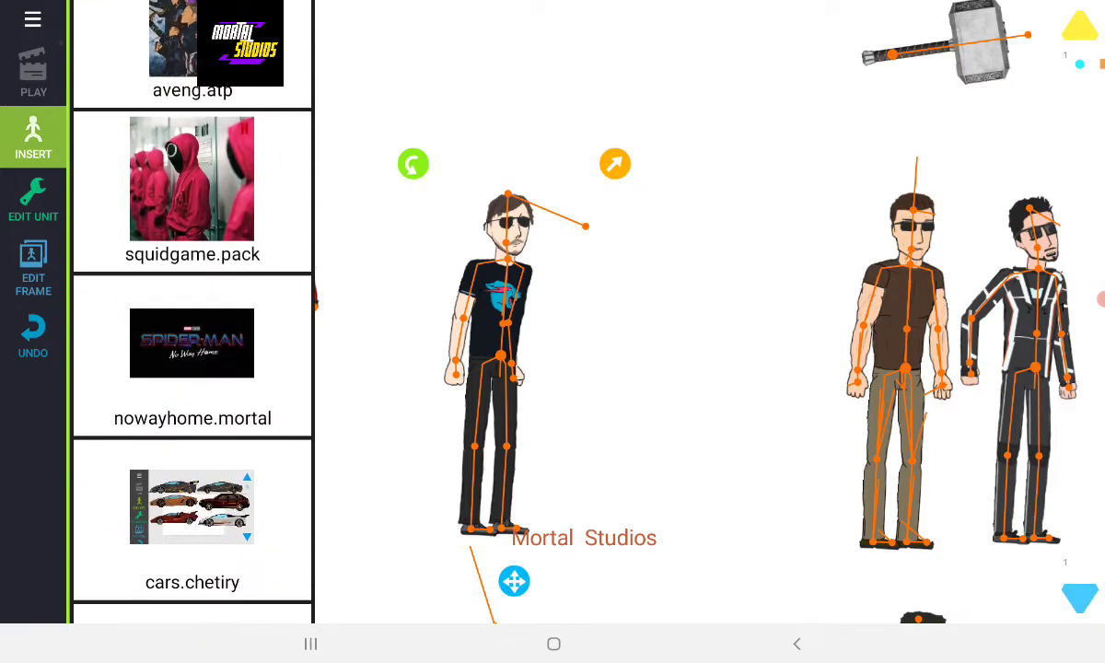
scroll(191, 313, down, 5)
scroll(192, 313, down, 5)
scroll(191, 313, down, 5)
scroll(192, 313, down, 4)
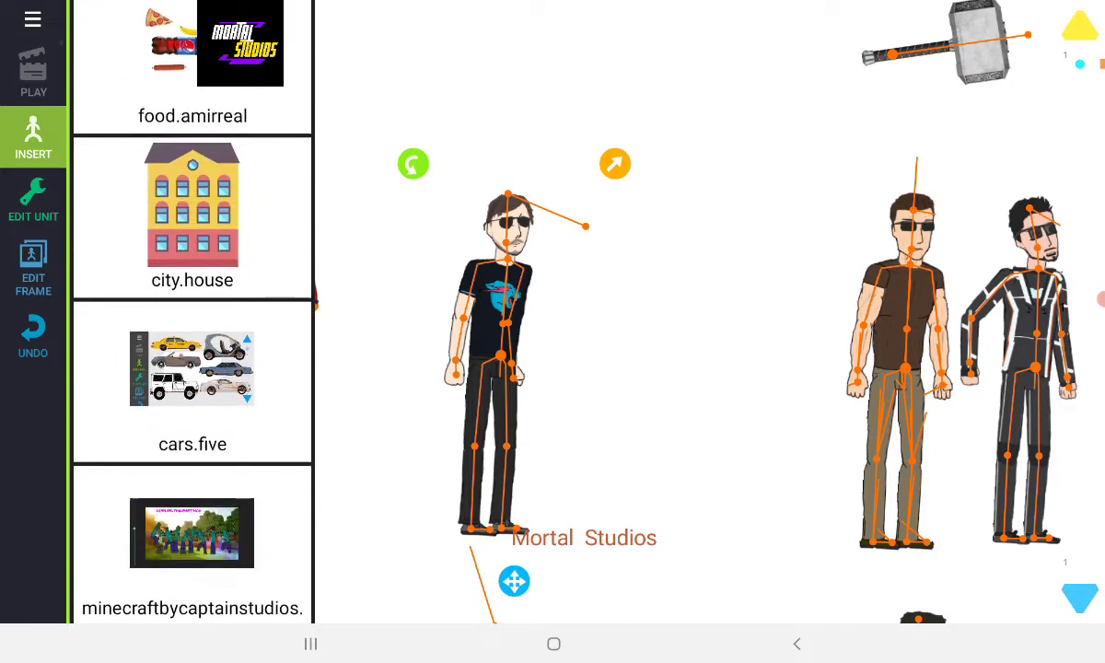
scroll(192, 313, down, 4)
scroll(191, 313, down, 5)
scroll(192, 313, down, 5)
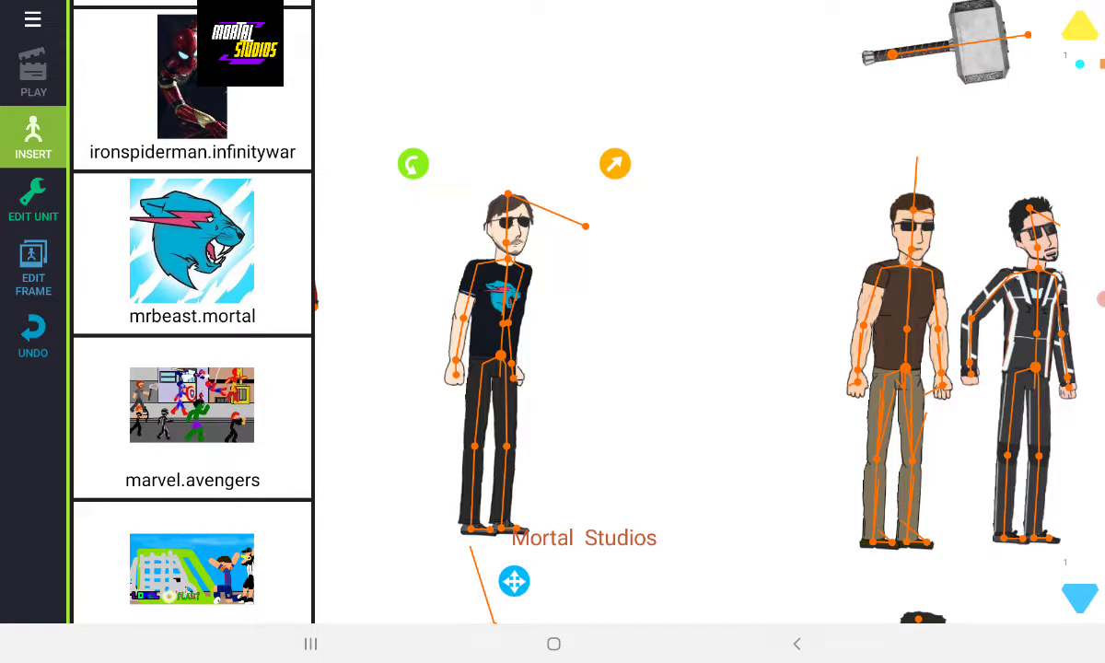
scroll(191, 313, up, 5)
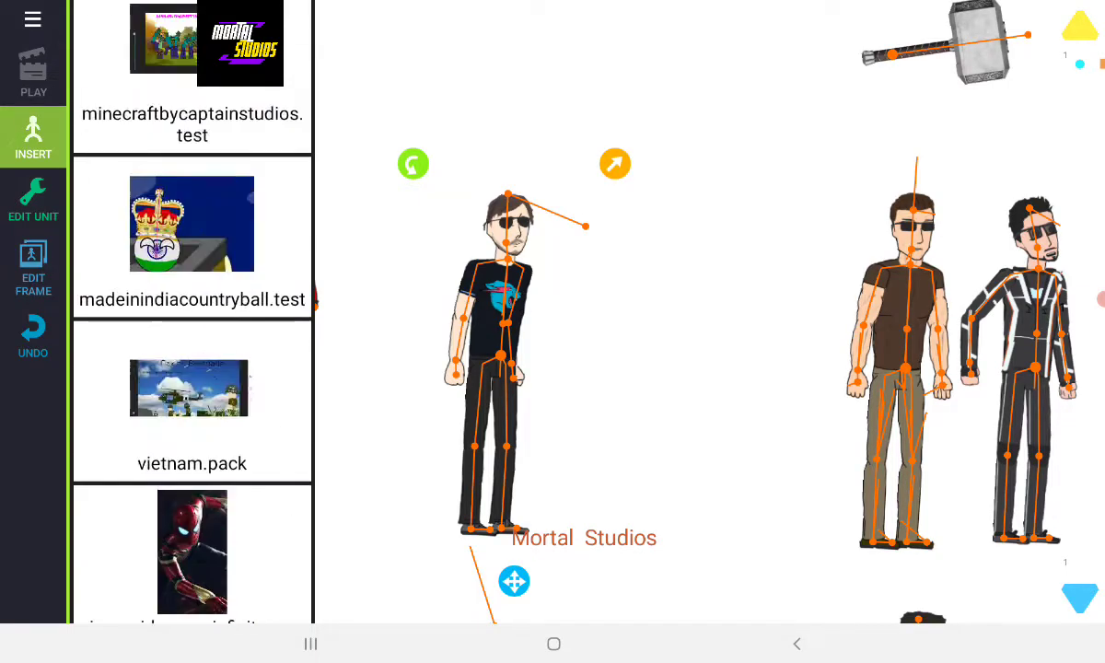
scroll(192, 313, up, 5)
scroll(192, 313, up, 5)
scroll(191, 313, up, 5)
scroll(191, 313, down, 5)
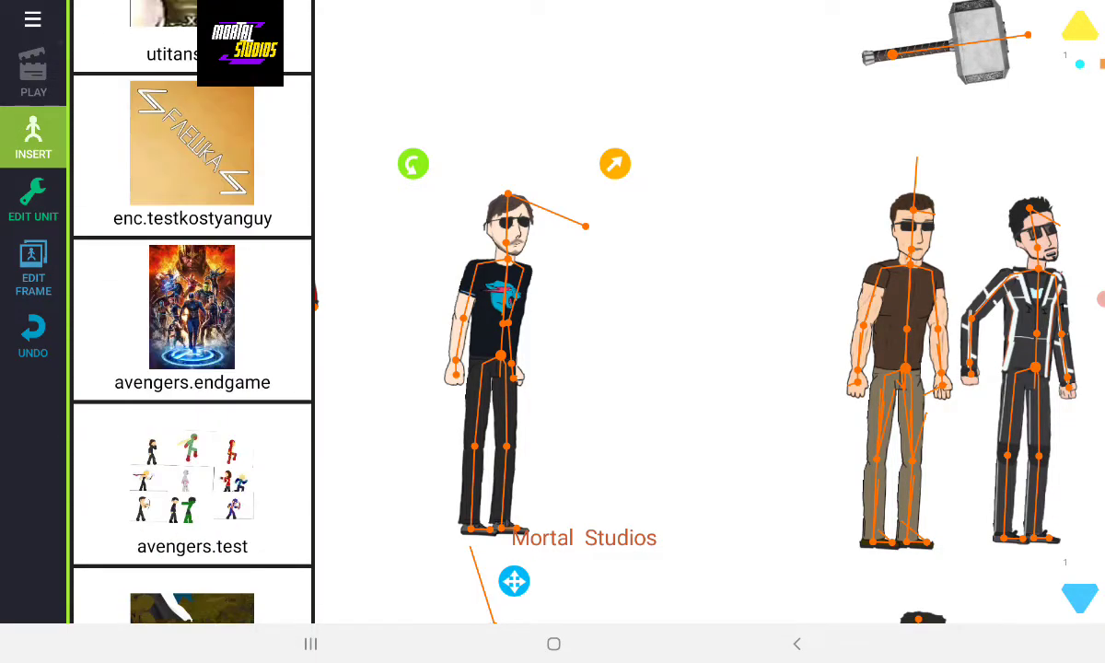
scroll(192, 313, down, 3)
scroll(192, 313, down, 1)
click(191, 387)
- Move mrBeast up by the hammer, then add the swat man with his riot-shield arm raised
mouse_move(514, 581)
mouse_down()
mouse_move(692, 313)
mouse_move(835, 218)
mouse_up()
scroll(192, 369, down, 5)
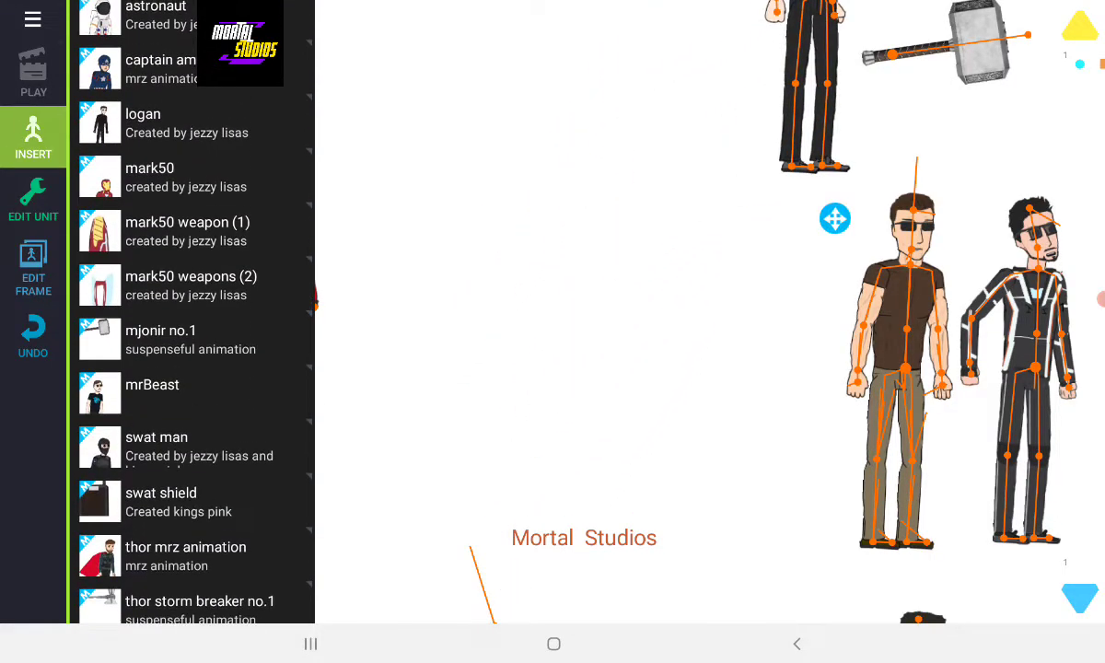
click(191, 372)
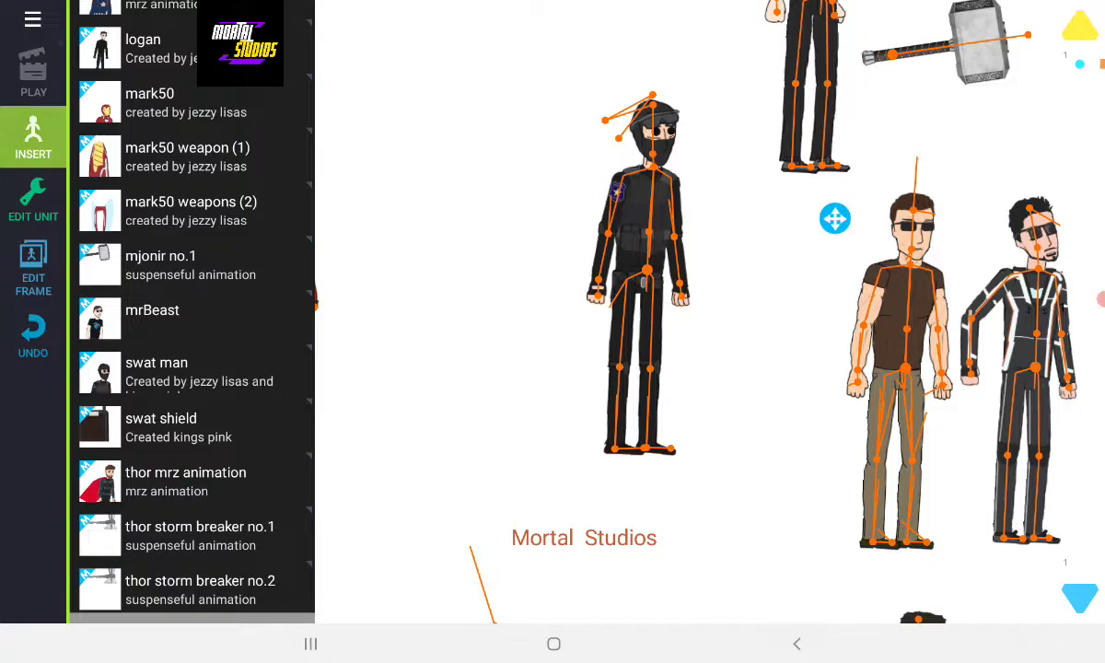
mouse_move(648, 269)
mouse_down()
mouse_move(476, 241)
mouse_move(489, 345)
mouse_move(523, 317)
mouse_up()
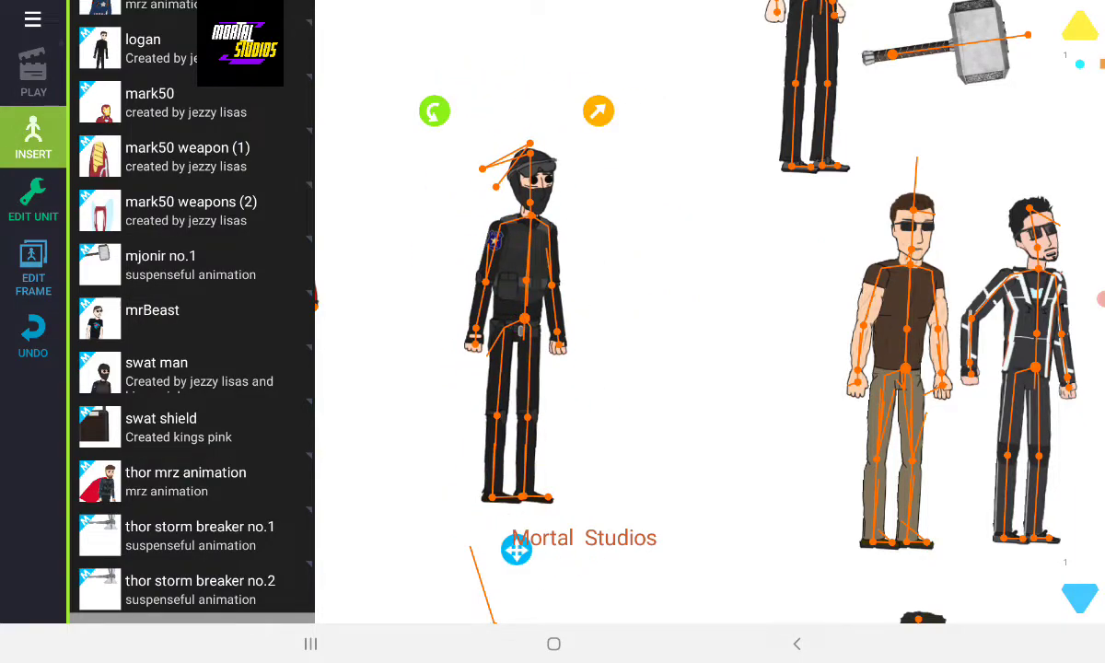
drag(700, 276, 773, 326)
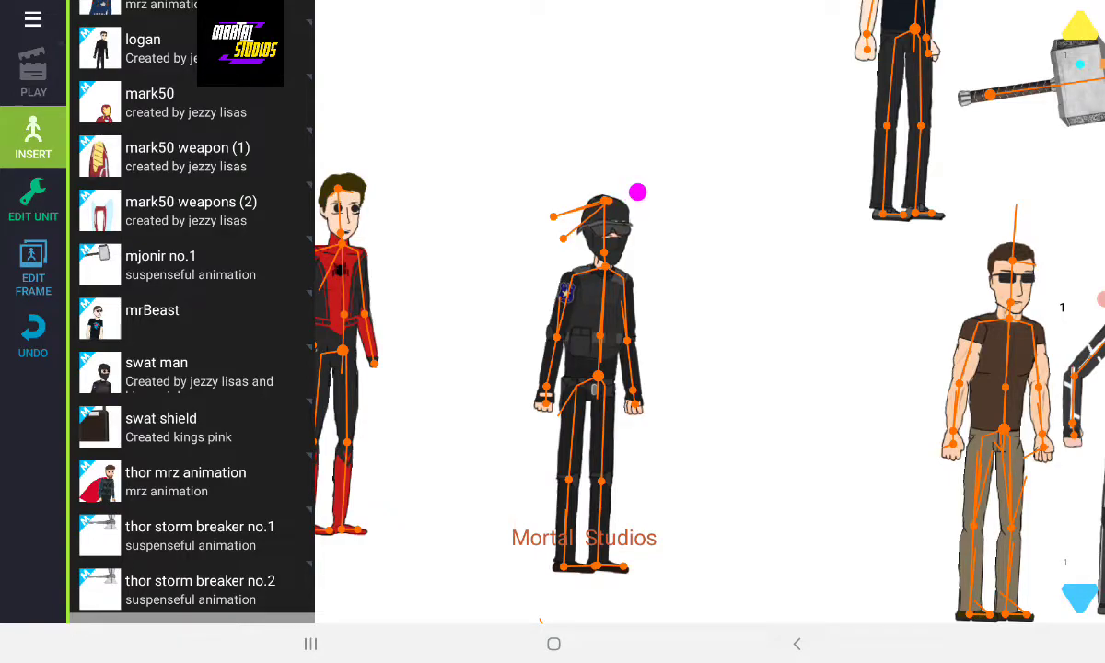
click(641, 189)
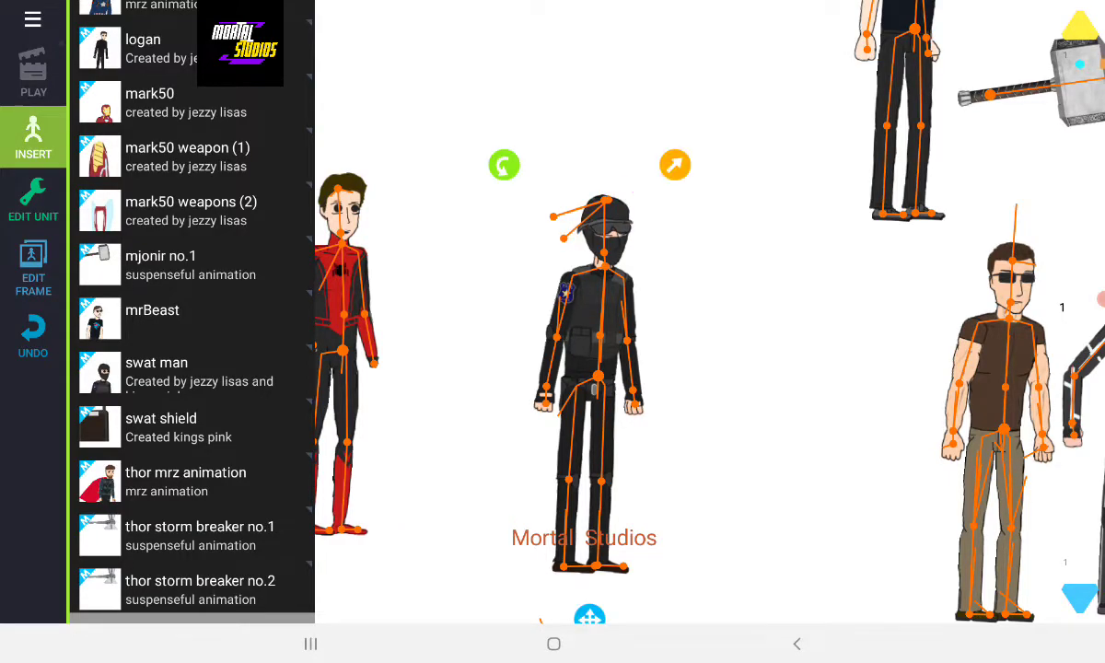
mouse_move(645, 400)
mouse_down()
mouse_move(719, 308)
mouse_move(592, 368)
mouse_move(678, 338)
mouse_move(686, 363)
mouse_move(716, 353)
mouse_up()
- In Edit Unit, give the riot shield its brown look and rotate it lower right
click(33, 203)
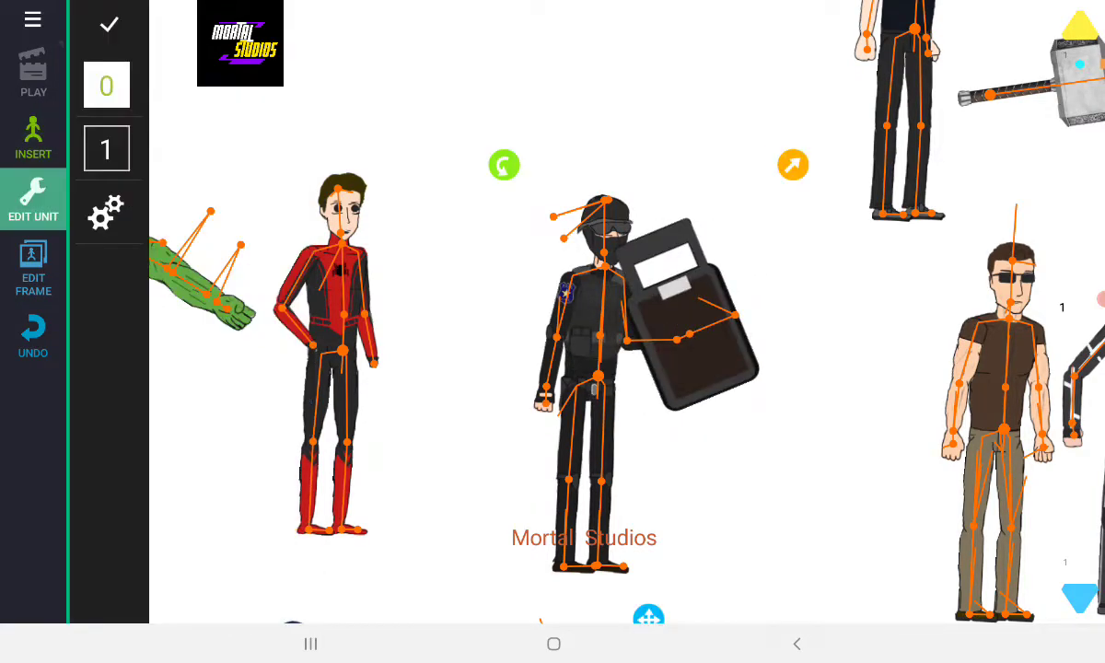
click(106, 148)
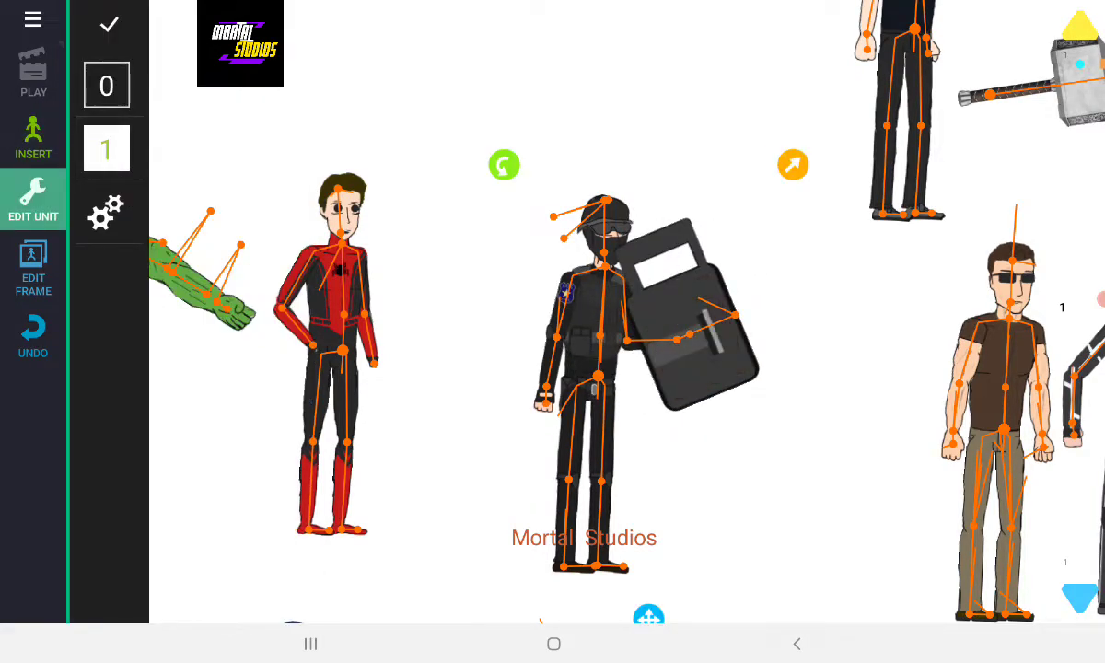
click(106, 85)
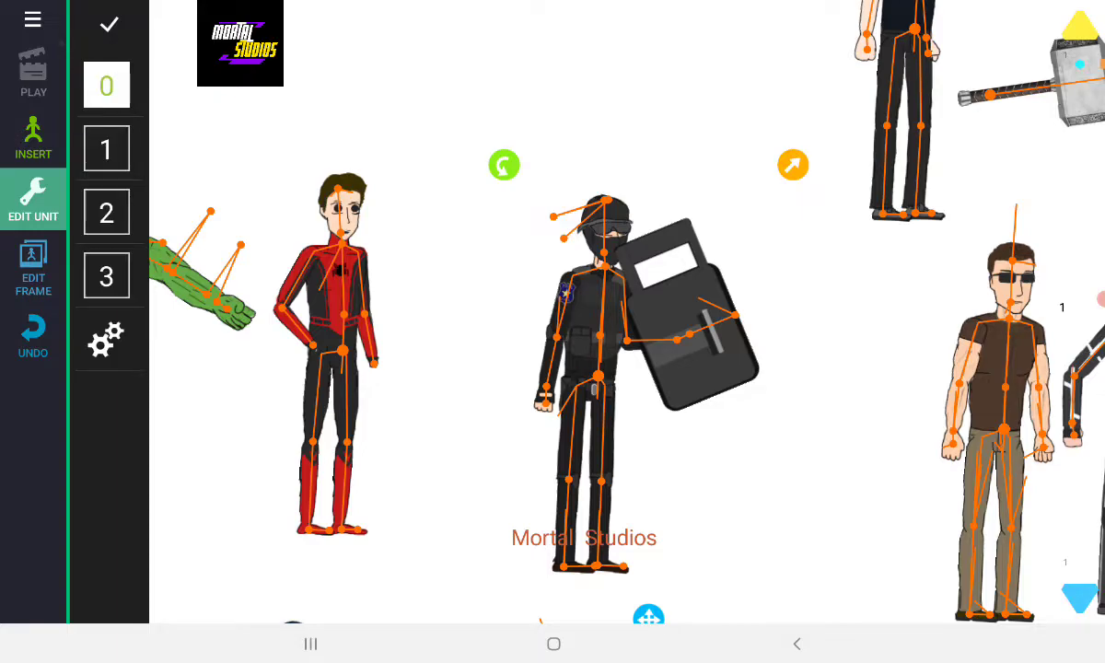
click(107, 148)
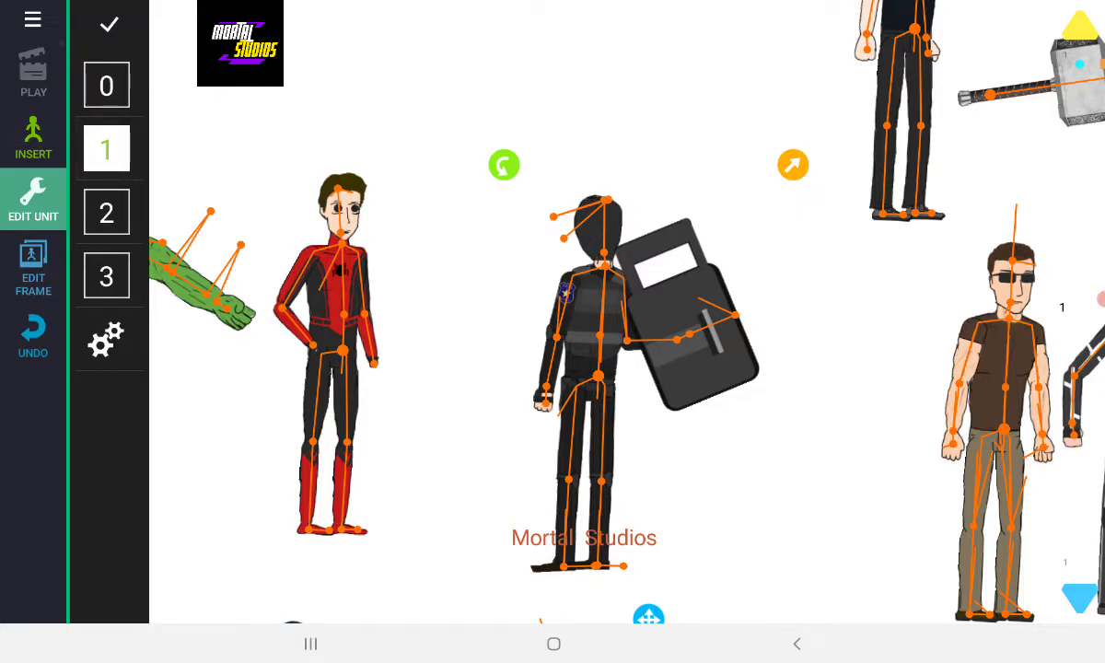
click(691, 313)
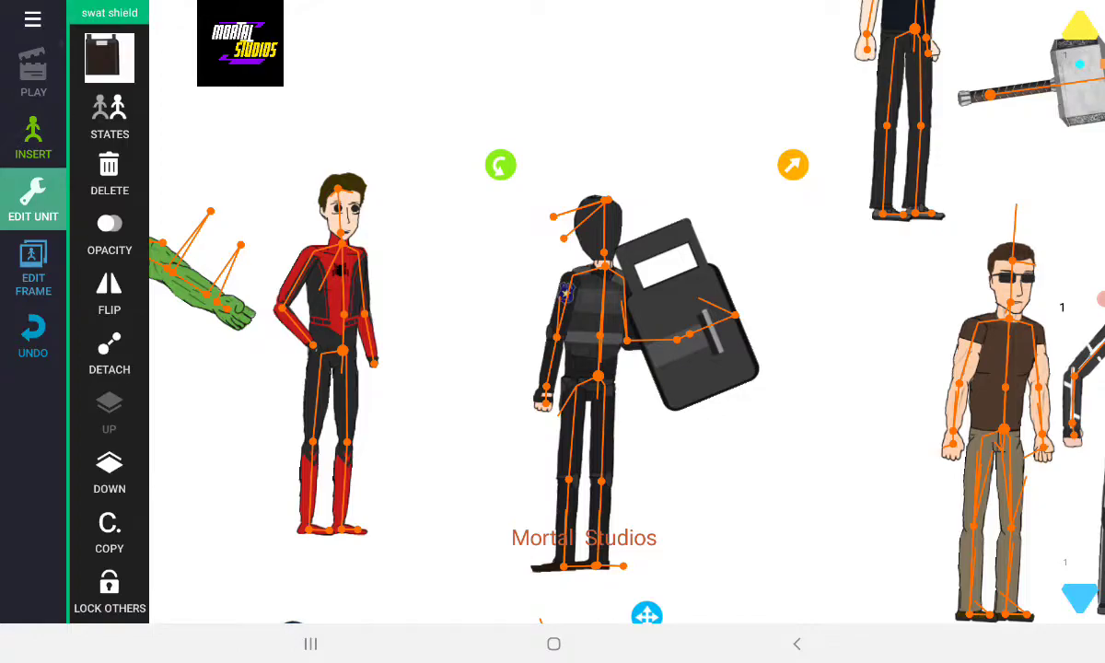
drag(646, 615, 755, 537)
click(764, 405)
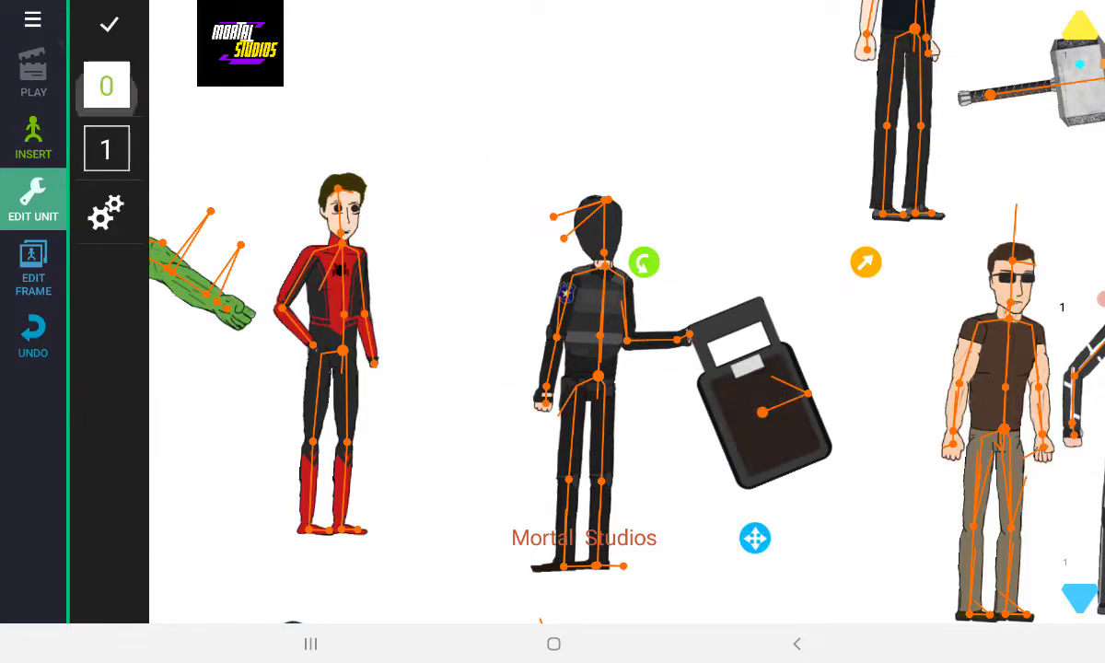
- Cycle the swat man's head looks from cap-and-mask through frame 3, ending on the first
click(105, 212)
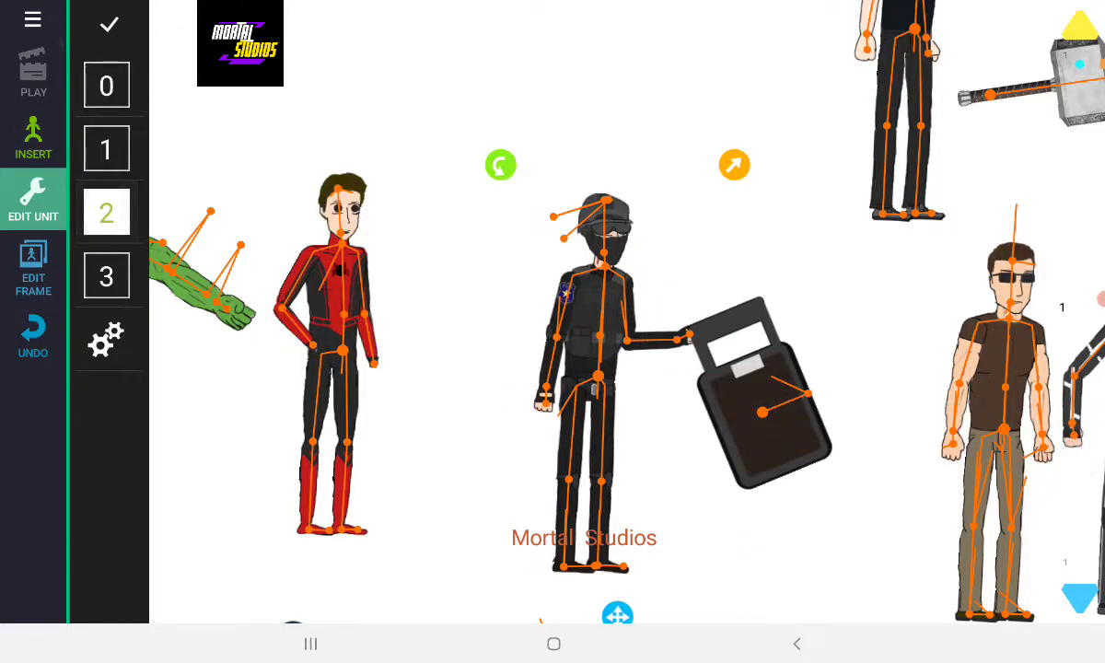
click(106, 277)
click(106, 213)
click(106, 149)
click(106, 86)
click(107, 276)
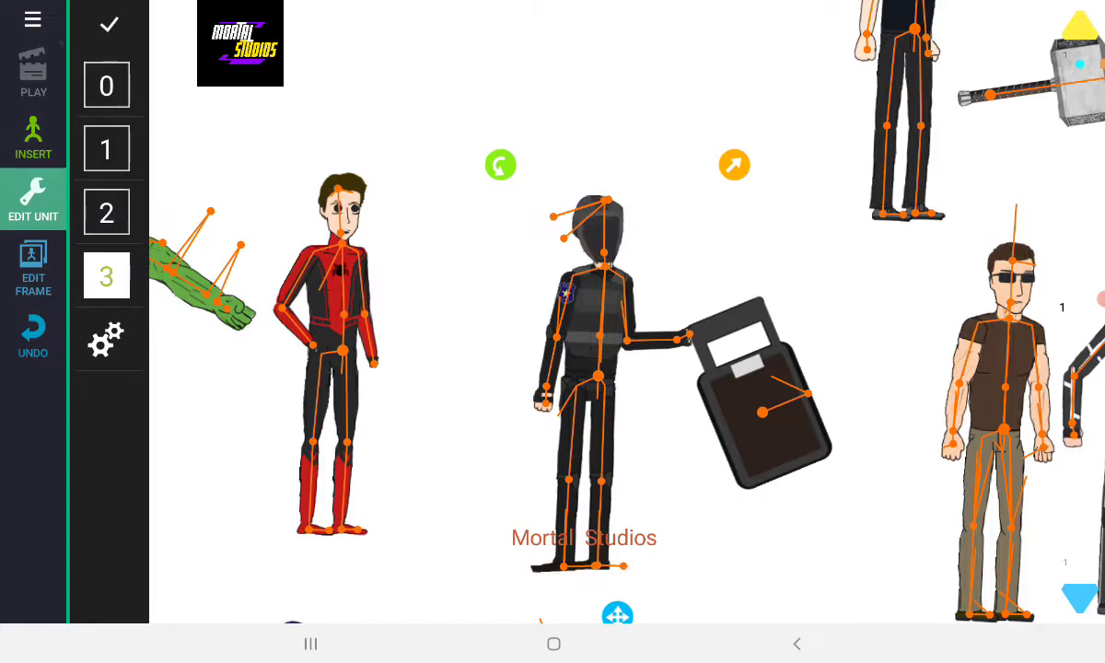
click(106, 85)
- Move the swat man up and attach the brown shield to his hand
mouse_move(598, 376)
mouse_down()
mouse_move(584, 375)
mouse_move(534, 175)
mouse_move(315, 5)
mouse_up()
drag(571, 276, 557, 377)
click(284, 123)
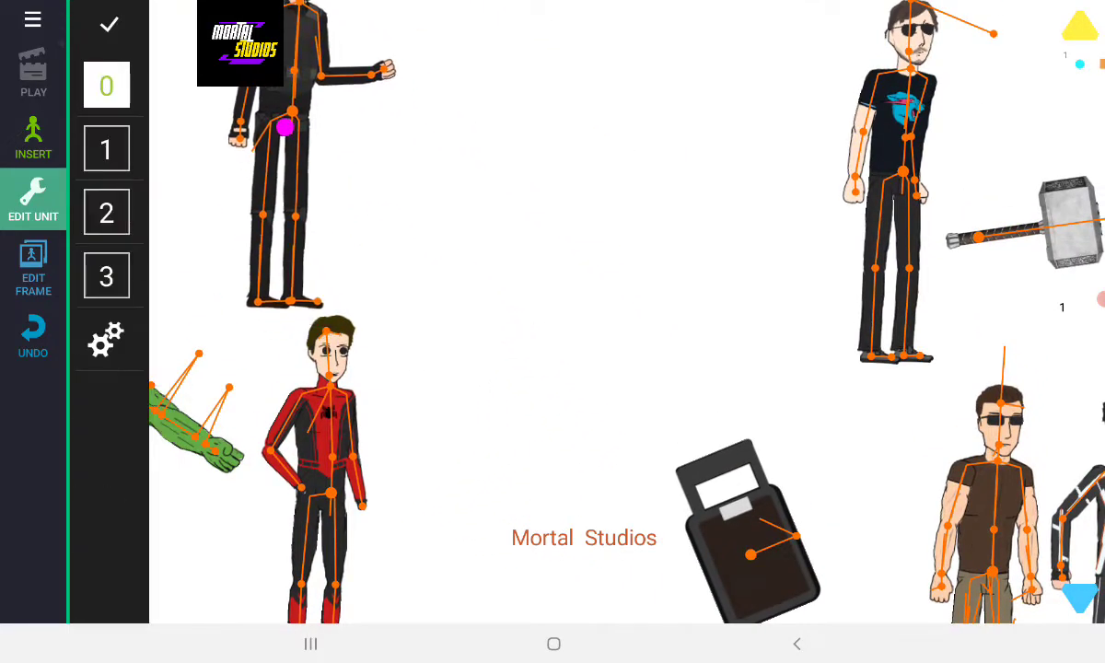
click(323, 335)
drag(752, 548, 470, 169)
- Insert 'thor mrz animation', shift him left, let his cape hang, and stretch his arm out
click(33, 138)
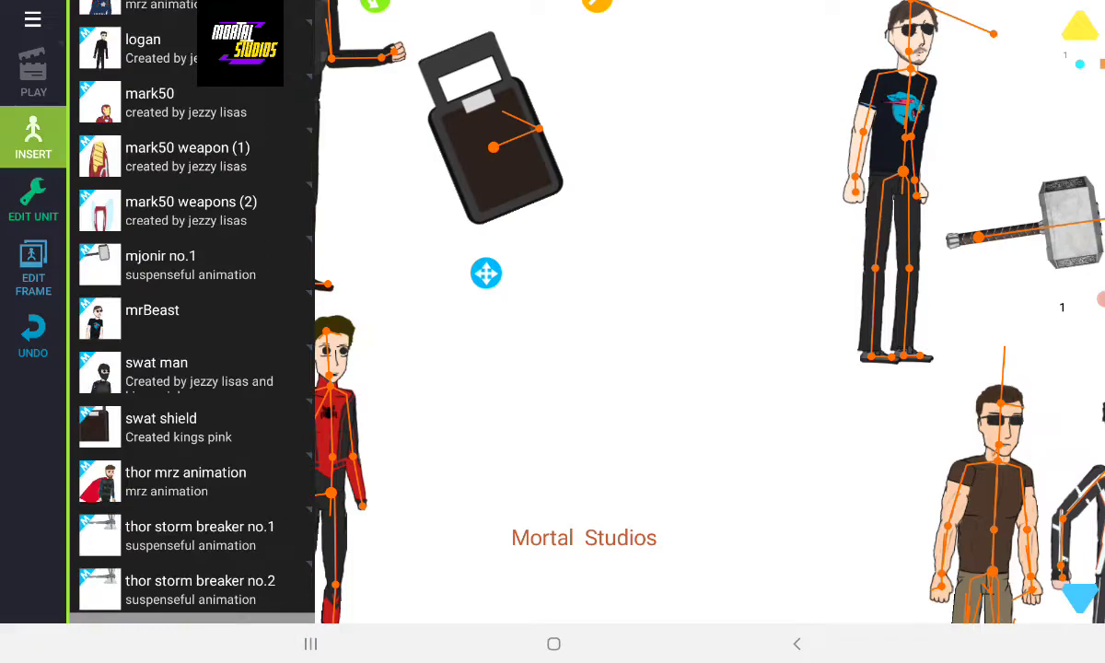
drag(608, 433, 533, 323)
click(184, 479)
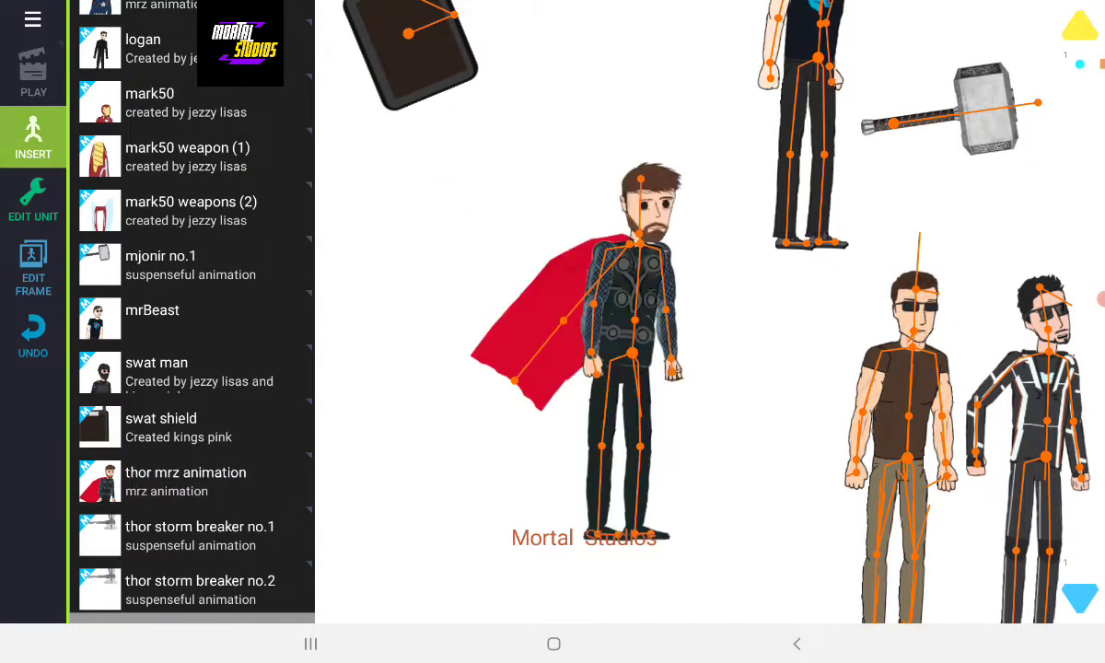
drag(635, 405, 520, 417)
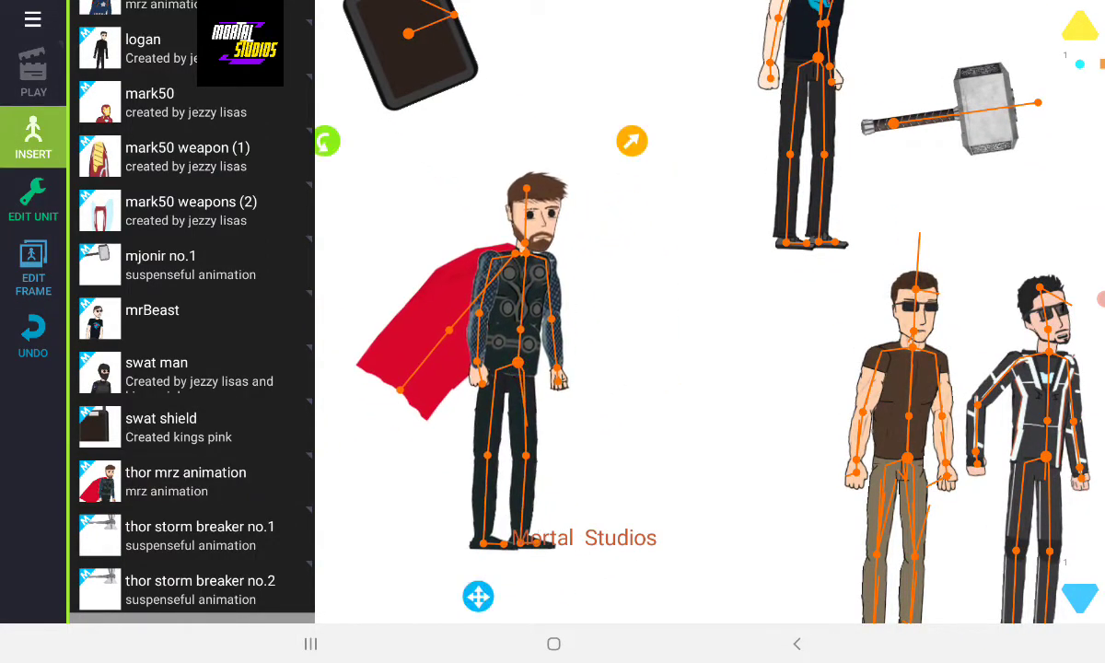
mouse_move(401, 390)
mouse_down()
mouse_move(468, 382)
mouse_move(513, 439)
mouse_up()
mouse_move(557, 373)
mouse_down()
mouse_move(558, 227)
mouse_move(606, 296)
mouse_move(595, 247)
mouse_move(599, 257)
mouse_up()
- Stand Mjolnir upright in Thor's hand, bring it in front, and raise his arm
mouse_move(835, 99)
mouse_down()
mouse_move(796, 175)
mouse_move(647, 241)
mouse_move(622, 234)
mouse_up()
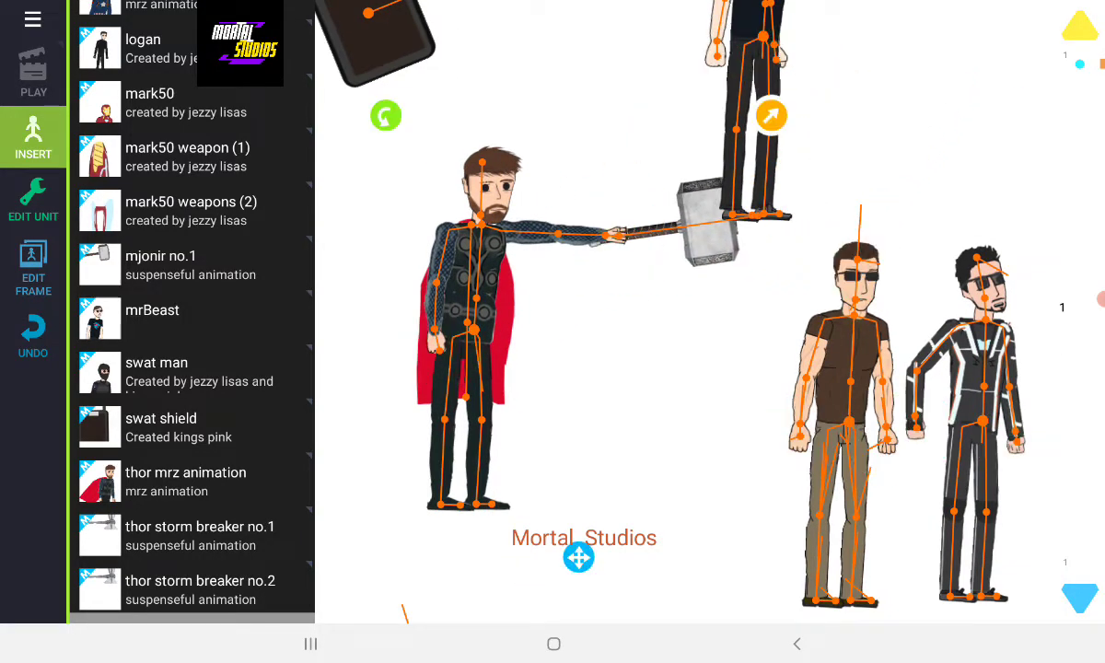
drag(778, 215, 646, 173)
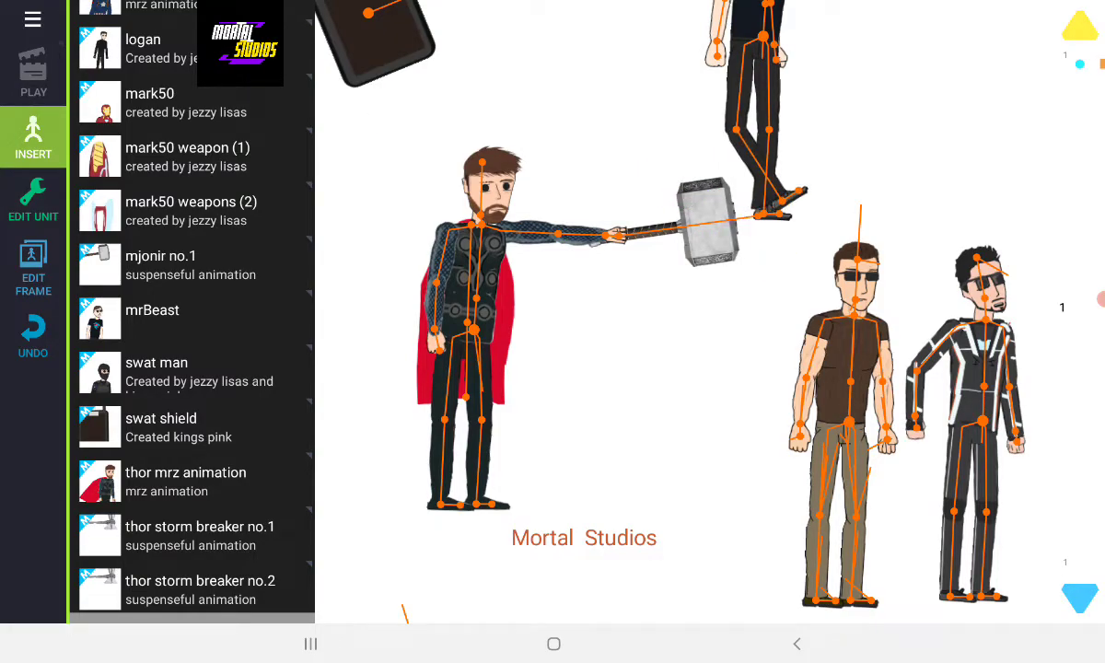
mouse_move(727, 225)
mouse_down()
mouse_move(640, 136)
mouse_move(622, 133)
mouse_up()
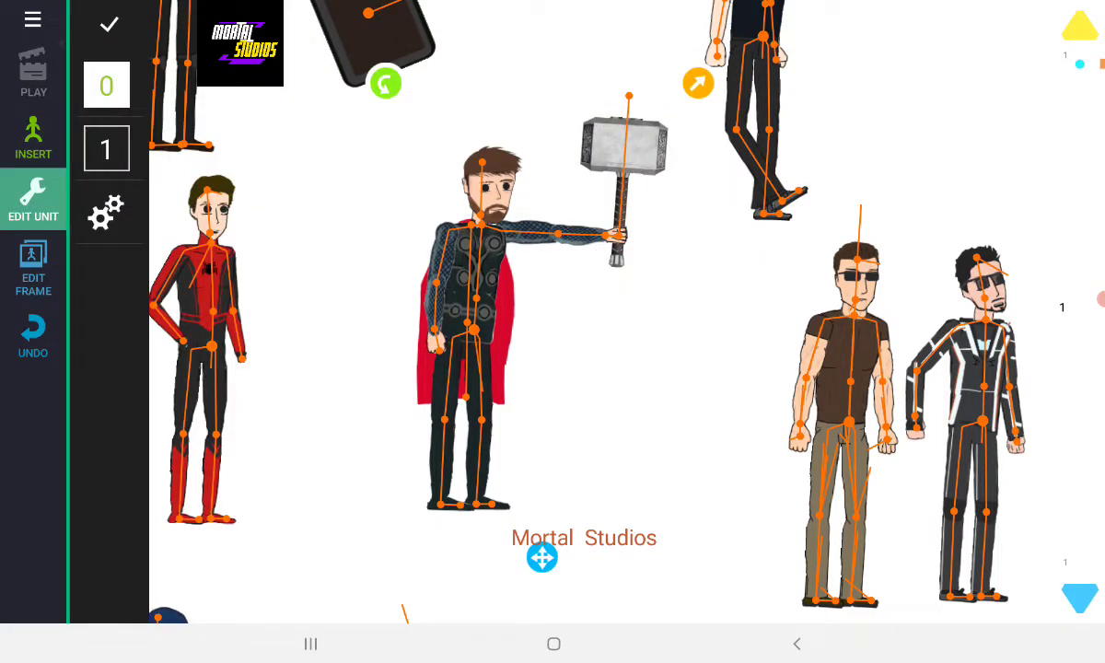
click(105, 149)
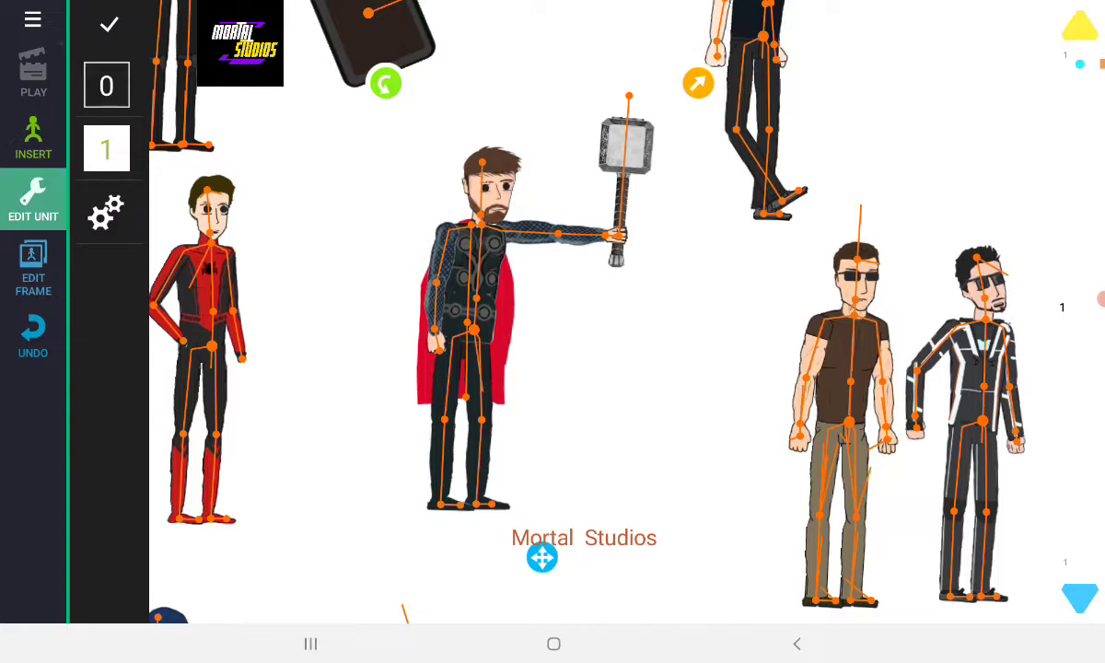
click(624, 145)
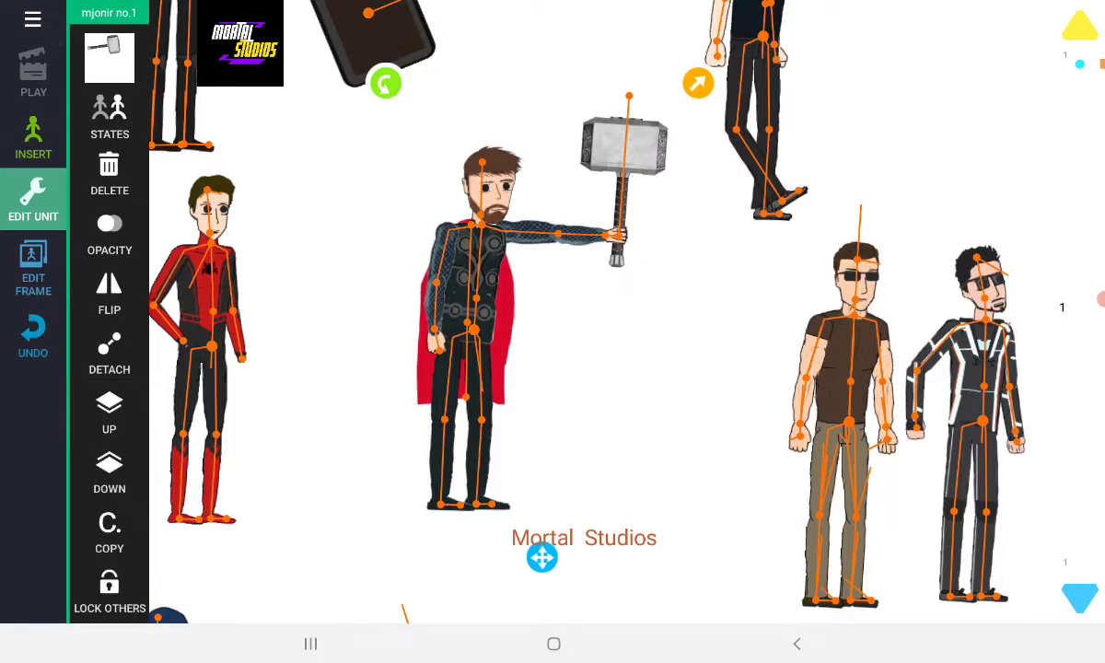
click(109, 414)
drag(629, 95, 551, 79)
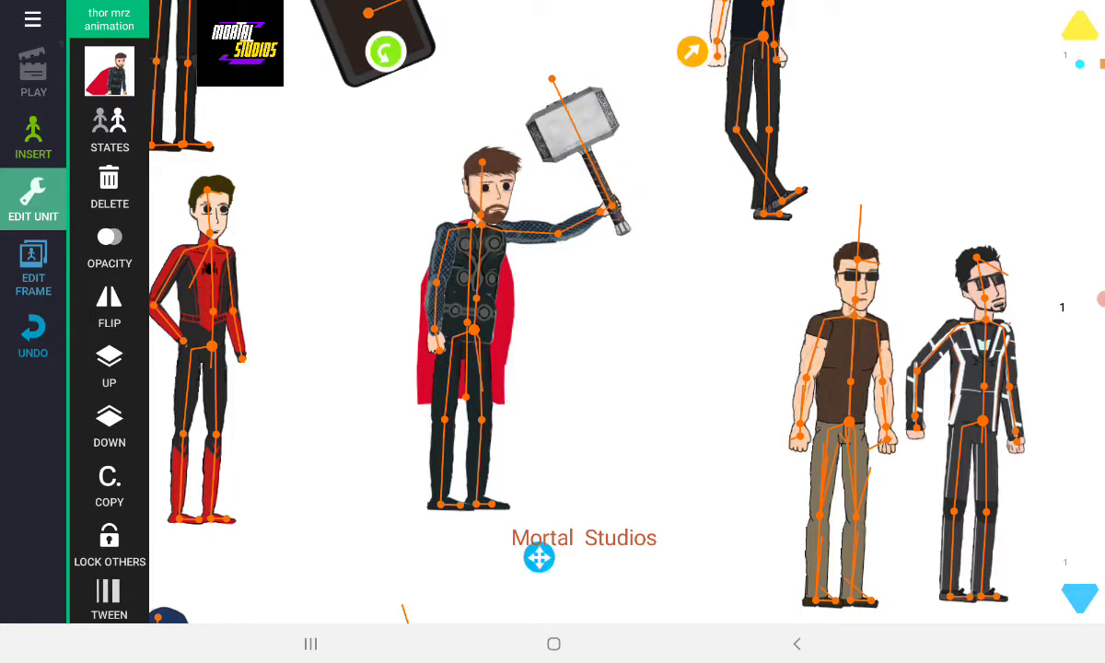
- Set Thor to state 2 in his STATES list
click(33, 139)
click(184, 480)
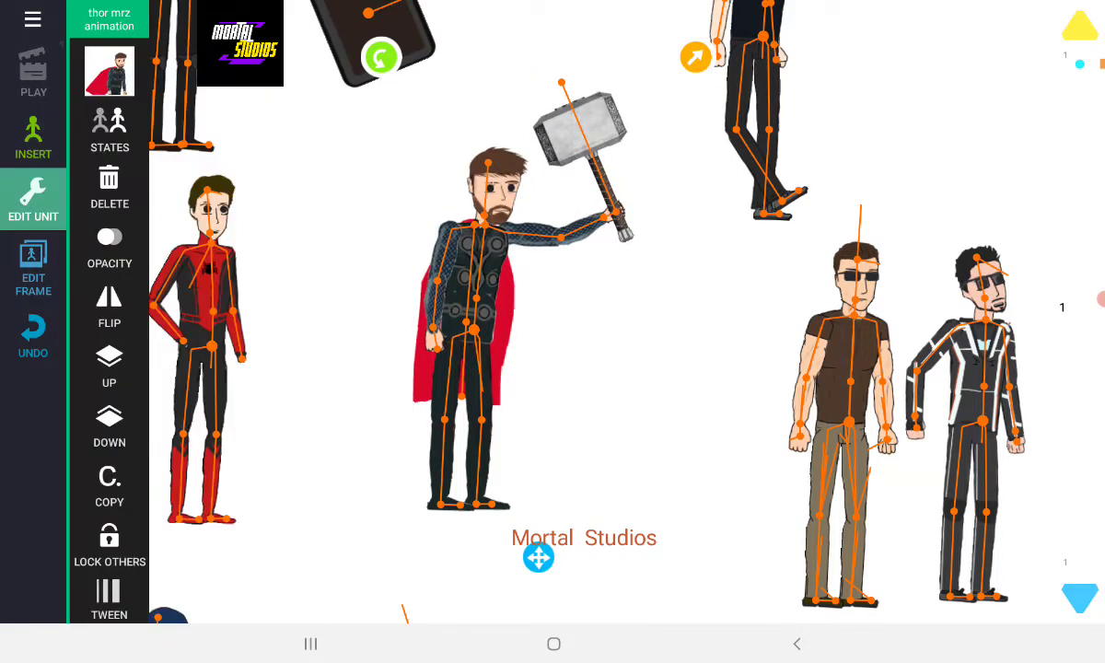
click(108, 124)
click(107, 149)
click(106, 213)
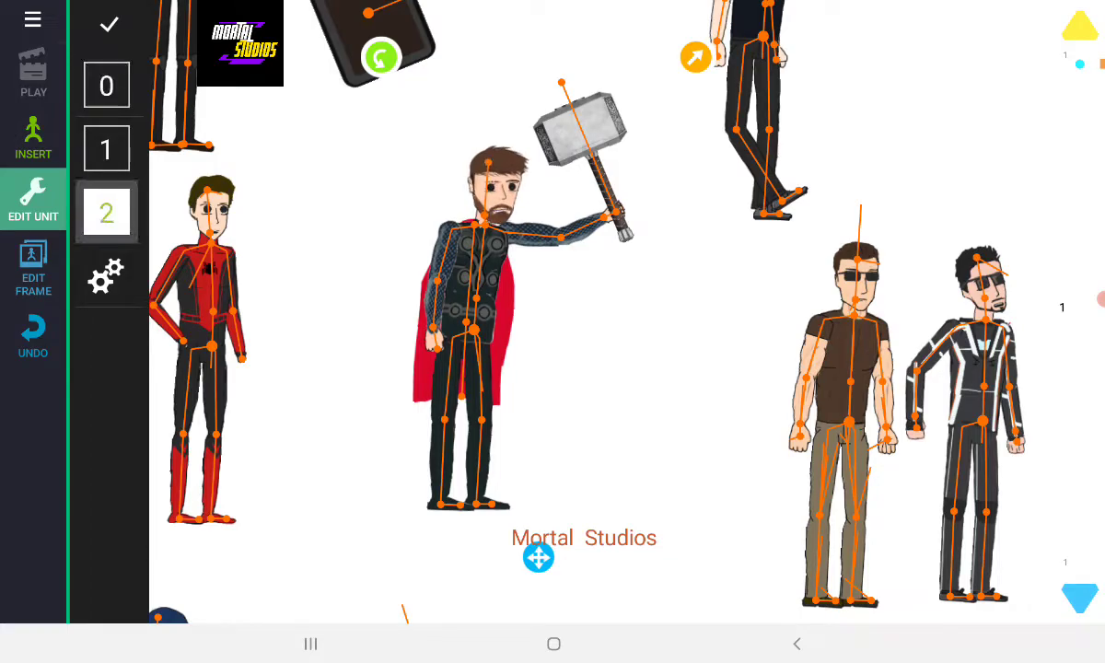
- Rearrange Thor's cape so it drapes down behind his back
click(33, 138)
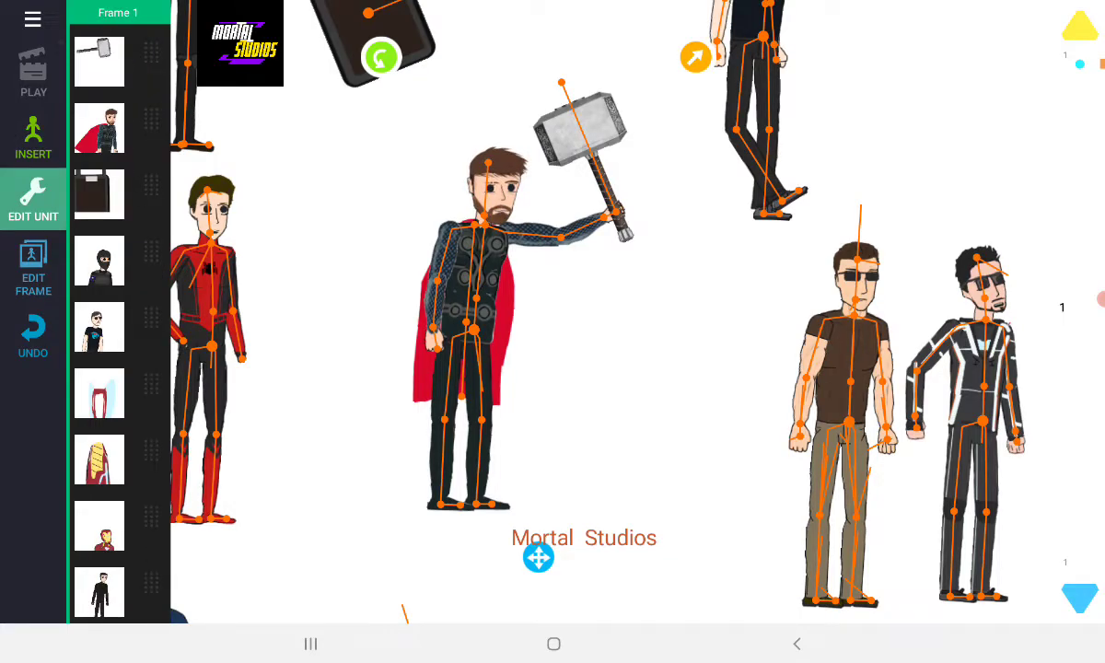
drag(432, 340, 410, 308)
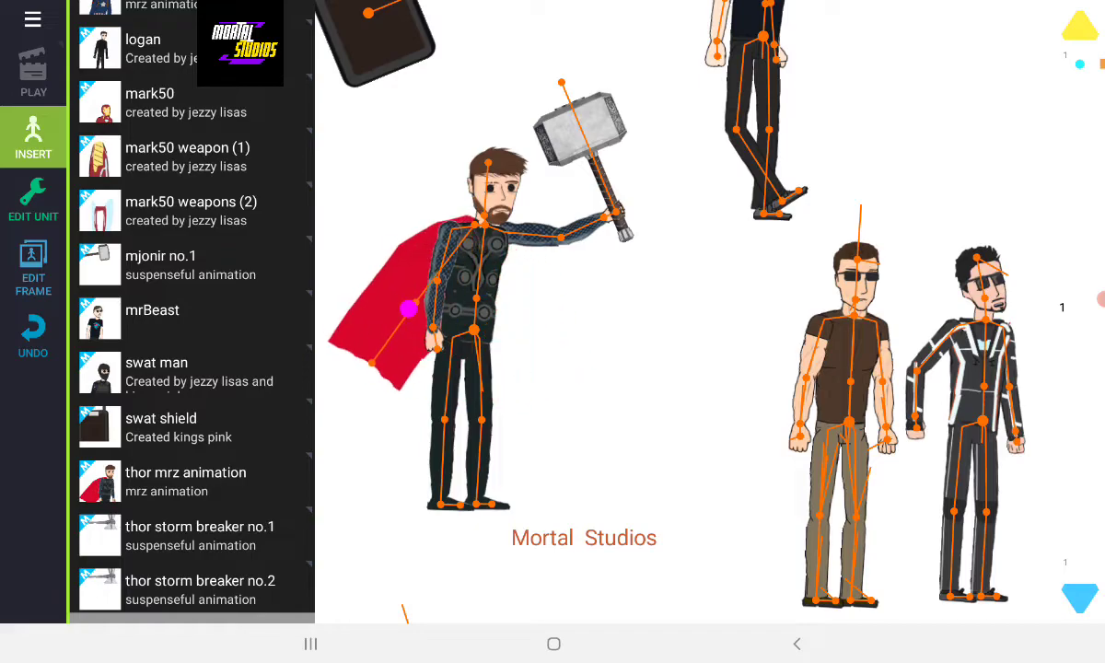
drag(474, 328, 475, 323)
drag(193, 433, 193, 313)
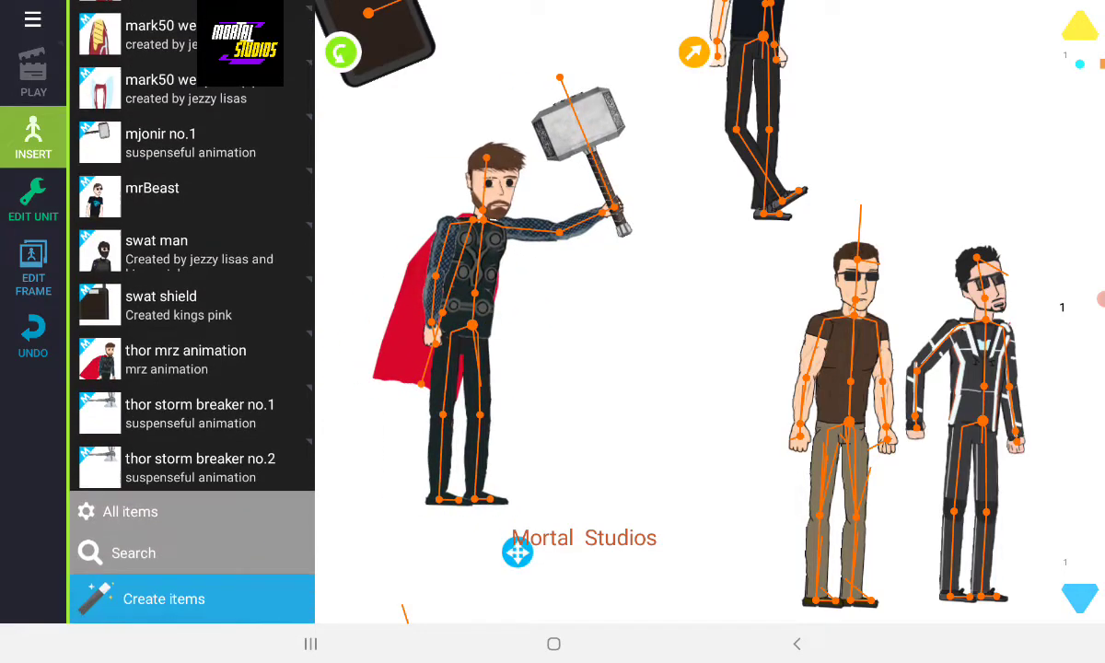
- Put a Stormbreaker axe in Thor's hand, trying states 2 and 3 before settling on state 0
click(199, 420)
drag(584, 321, 436, 345)
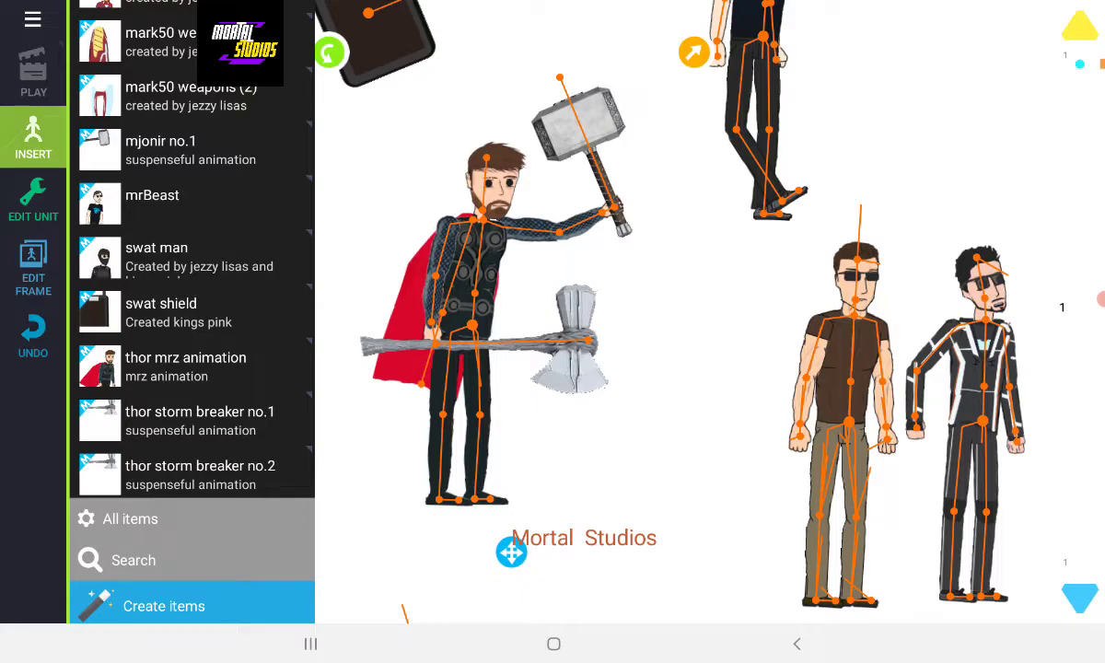
click(33, 198)
click(107, 149)
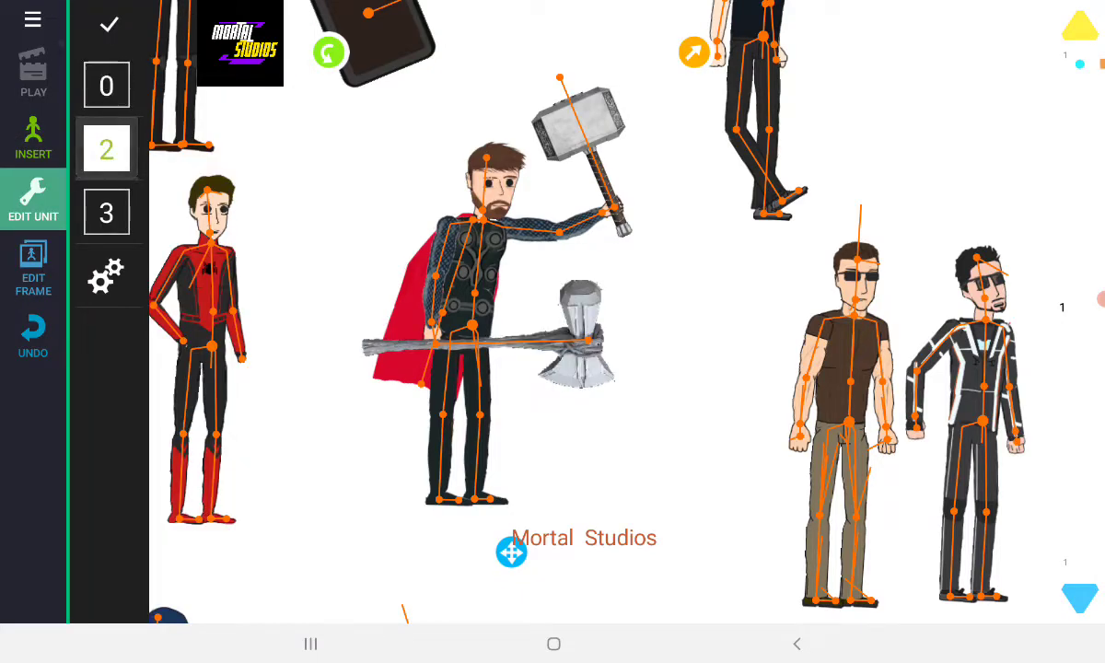
click(107, 212)
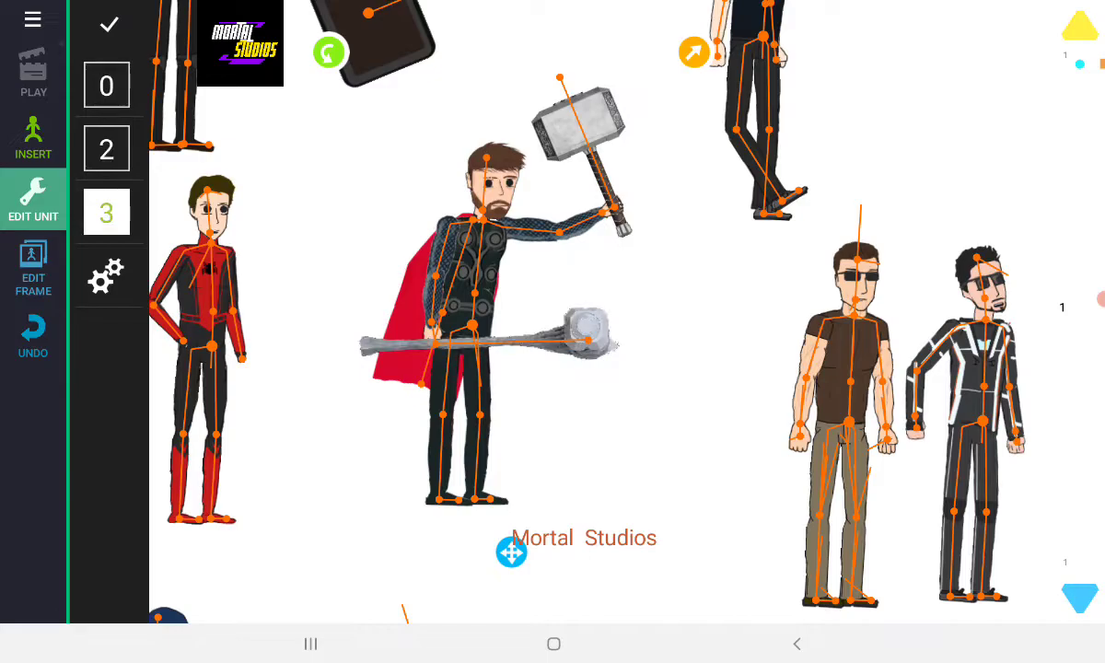
click(107, 86)
- Add a second Stormbreaker axe near the Mortal Studios text and preview its states 1–3
click(33, 138)
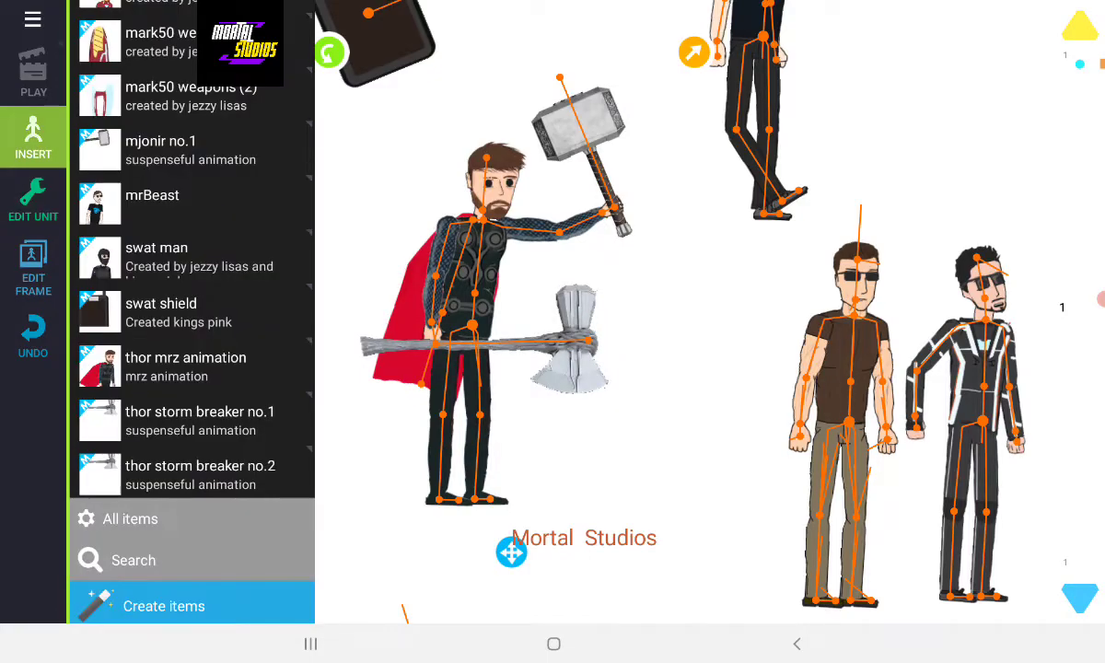
click(200, 474)
drag(645, 341, 626, 515)
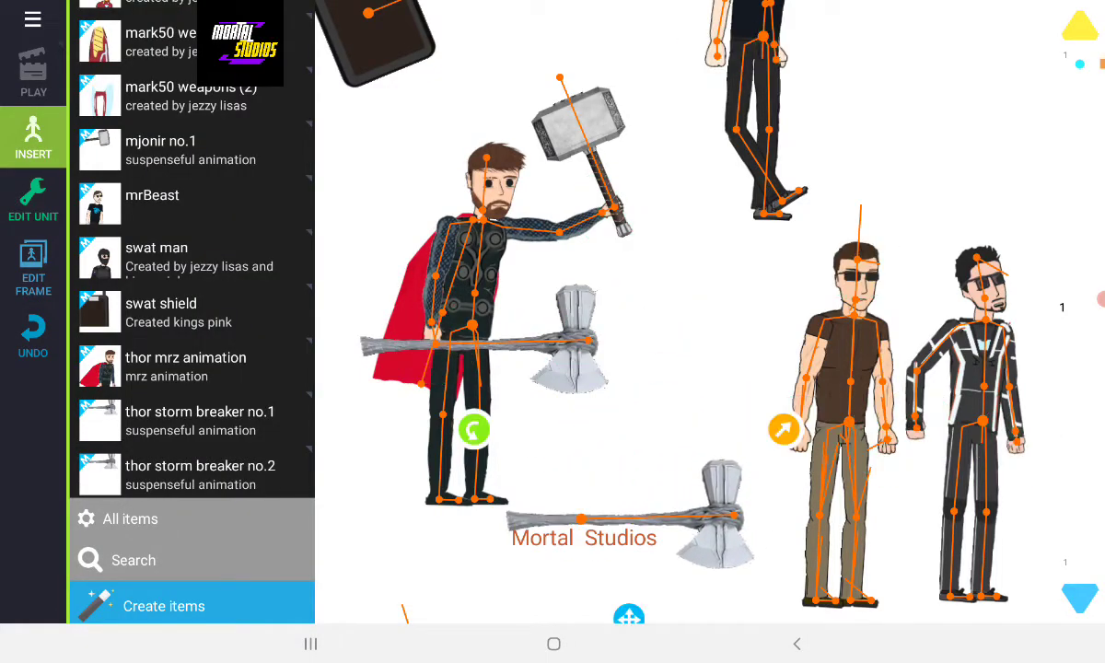
click(33, 198)
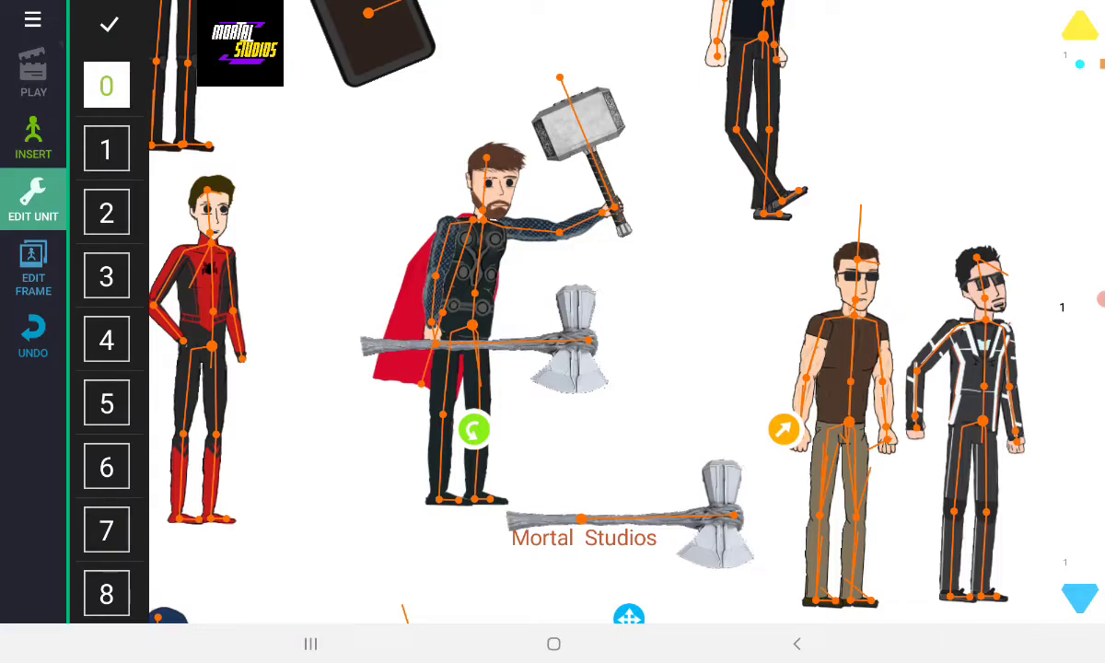
click(107, 149)
click(107, 213)
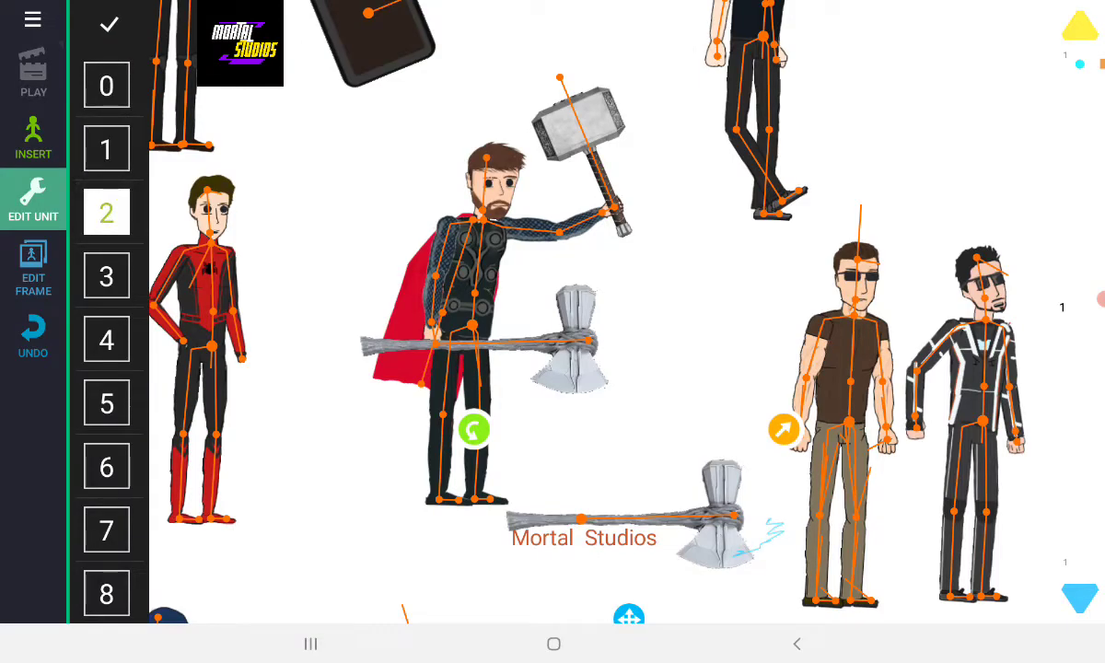
click(107, 276)
- Preview the lower axe's states 4 through 9
scroll(107, 331, down, 2)
click(107, 221)
click(106, 286)
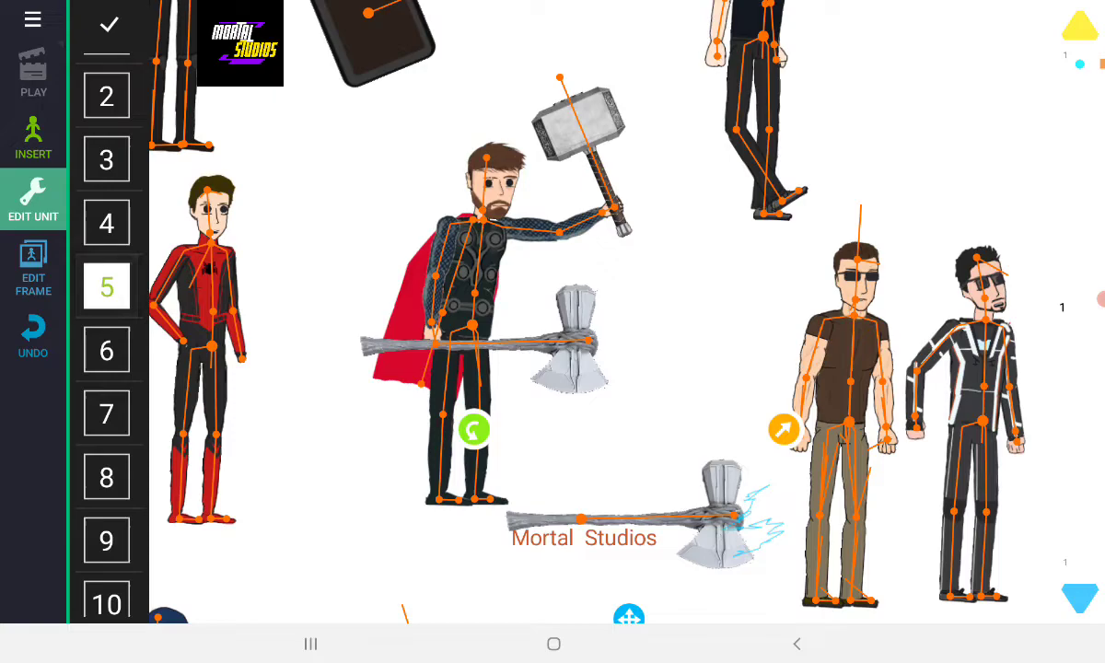
click(107, 350)
scroll(107, 369, down, 3)
click(107, 184)
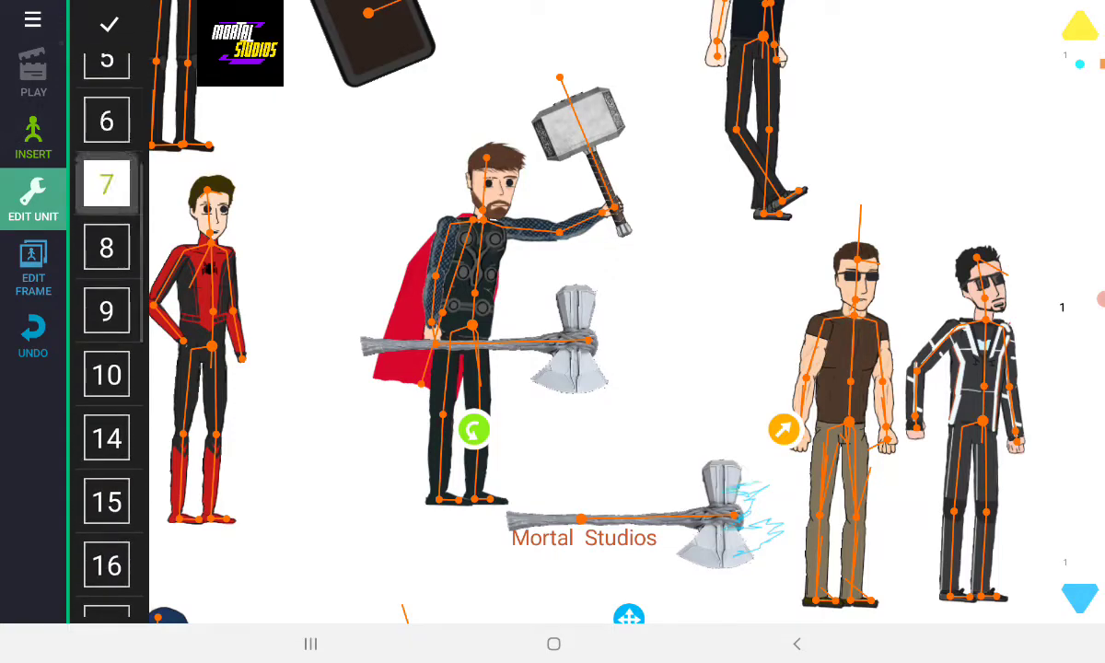
click(107, 248)
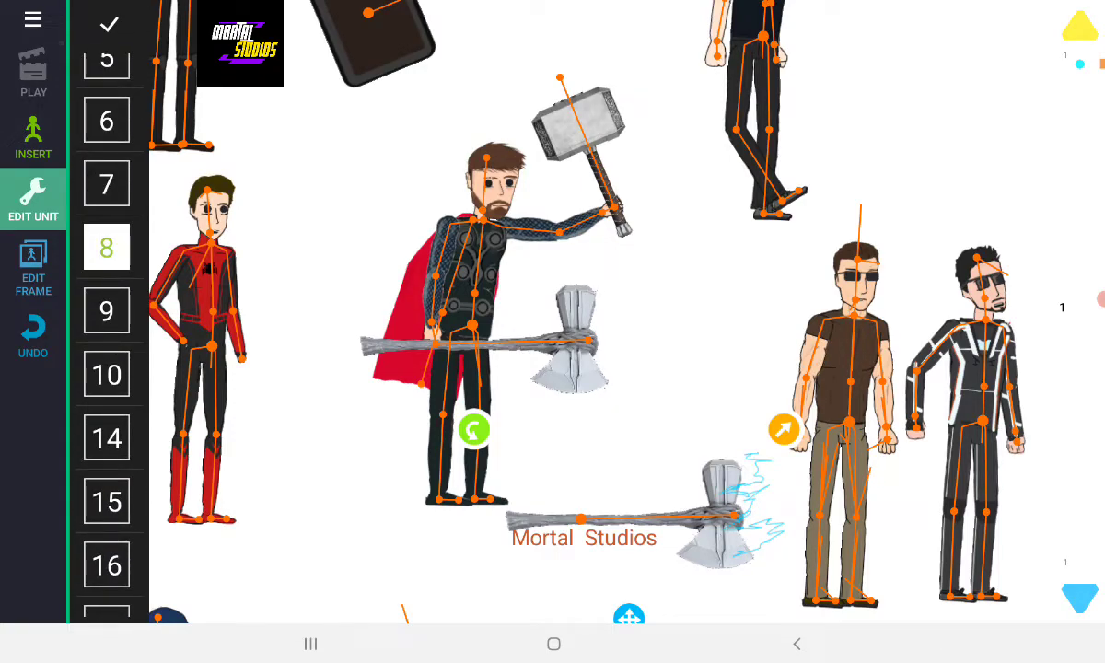
click(106, 311)
- Preview the lower axe's states 10 through 14, then close its state list
scroll(107, 368, down, 1)
scroll(107, 368, down, 2)
click(107, 234)
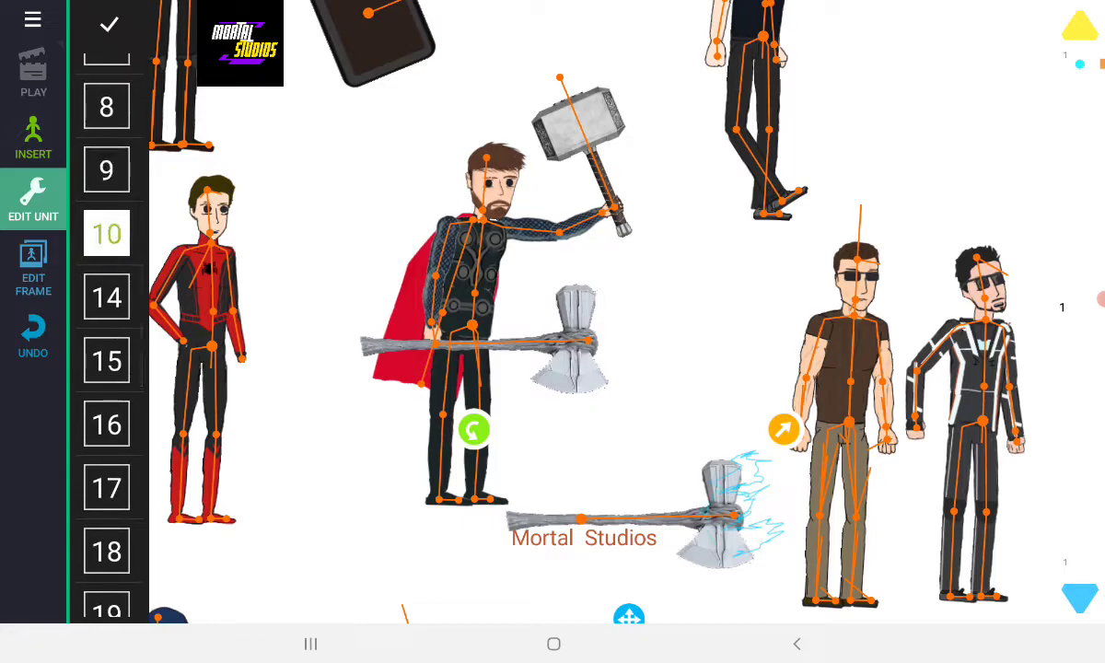
click(107, 297)
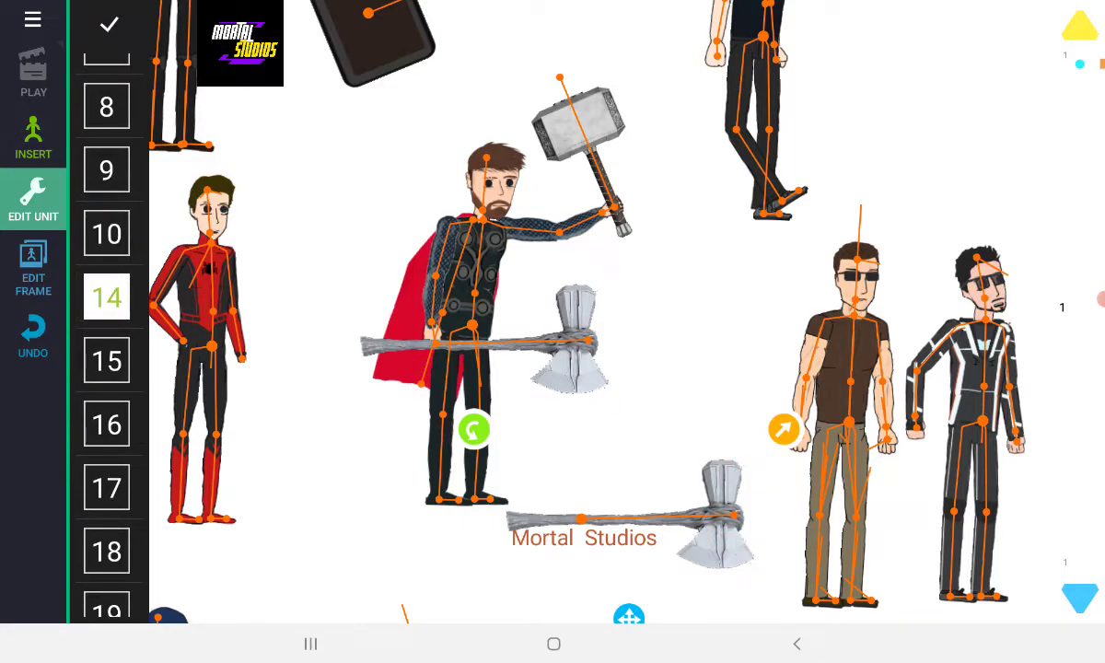
scroll(107, 369, down, 2)
scroll(106, 369, down, 1)
click(109, 24)
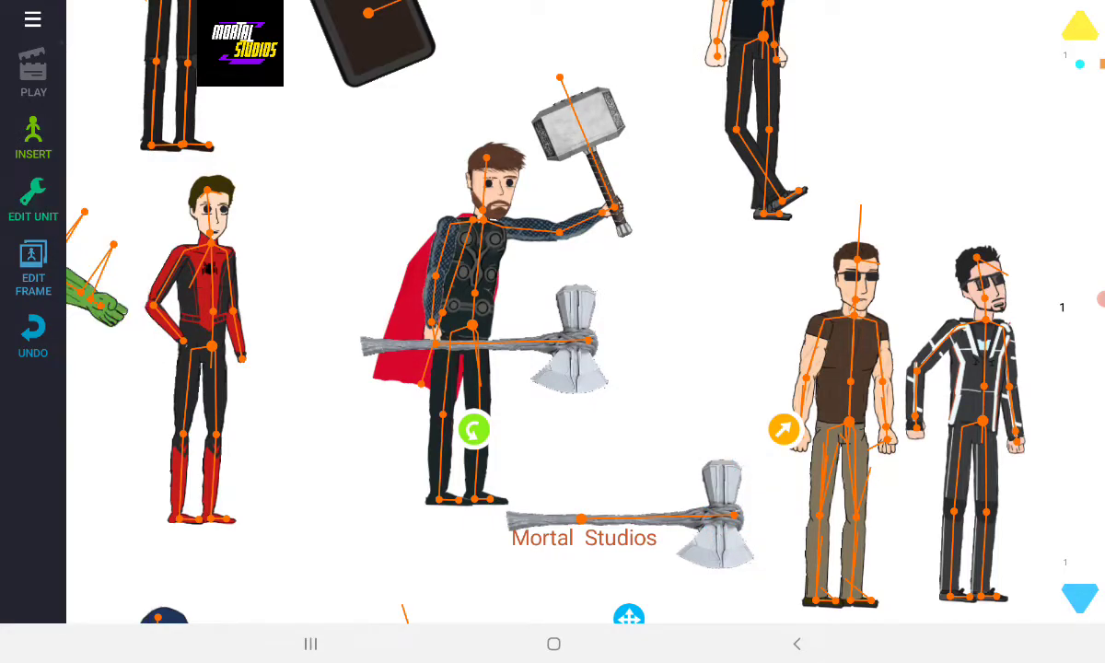
- Preview the lower axe's states 15 through 17
click(33, 198)
scroll(107, 369, down, 10)
scroll(107, 368, up, 3)
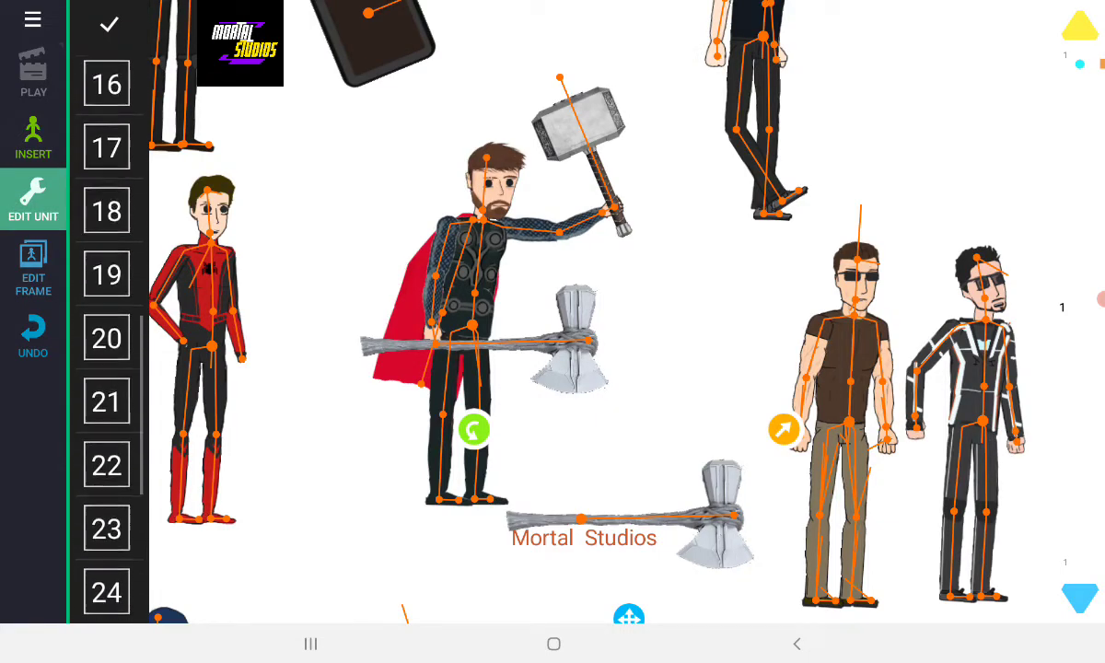
scroll(107, 368, up, 1)
scroll(107, 368, up, 3)
click(107, 258)
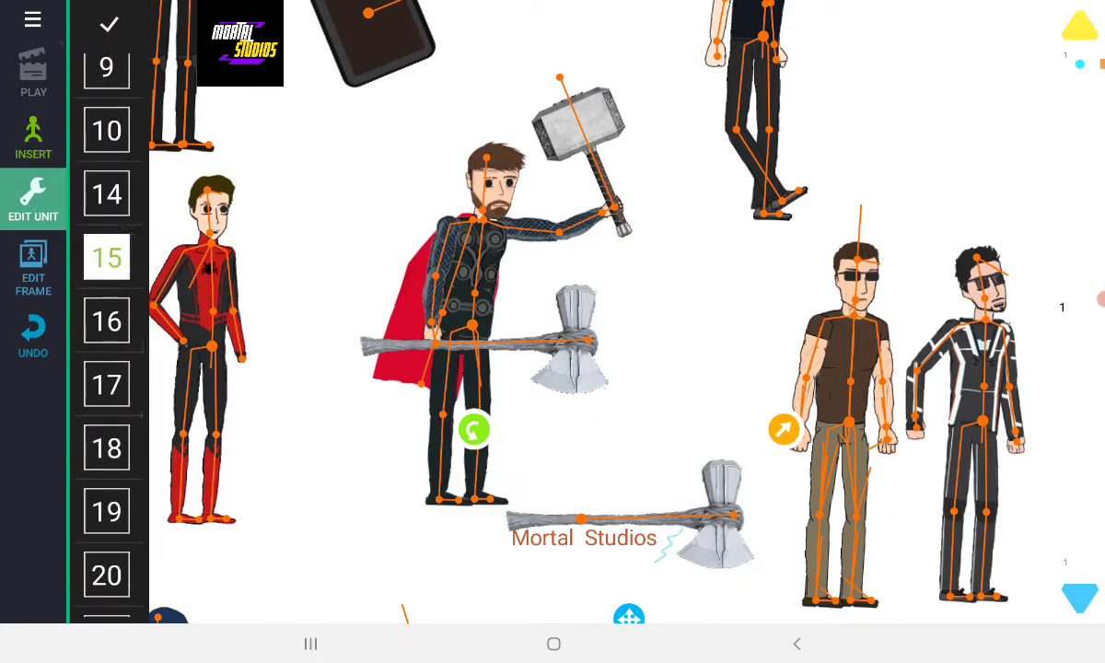
click(106, 321)
click(107, 385)
- Preview the lower axe's states 18 through 22 and its later lightning states
scroll(106, 368, down, 2)
click(107, 264)
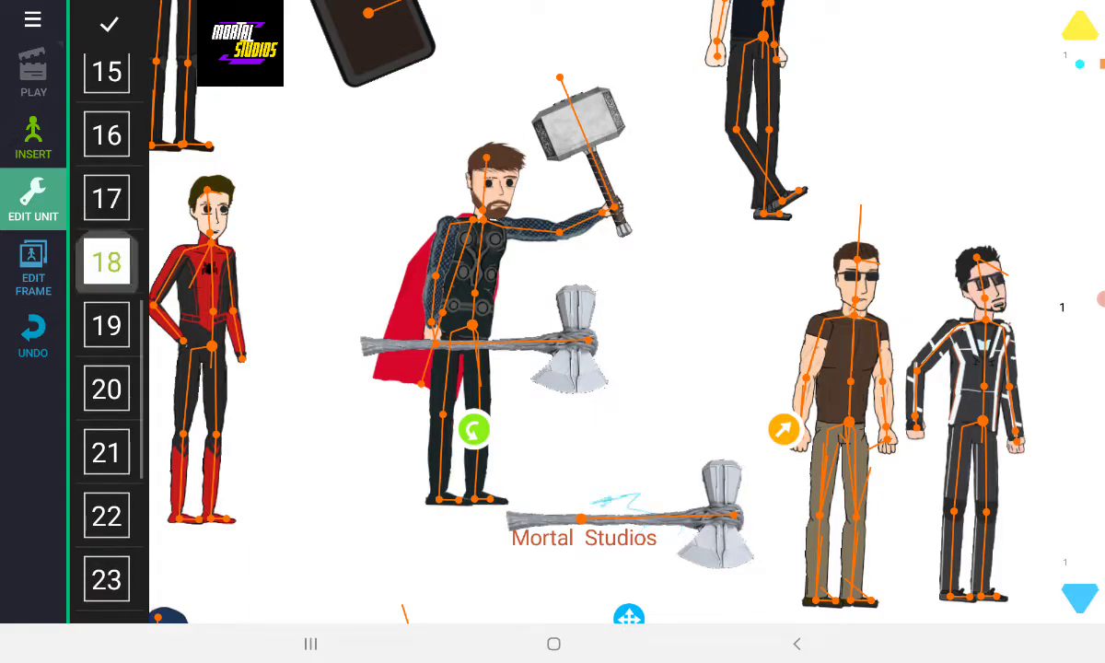
click(106, 325)
click(106, 388)
scroll(107, 368, down, 3)
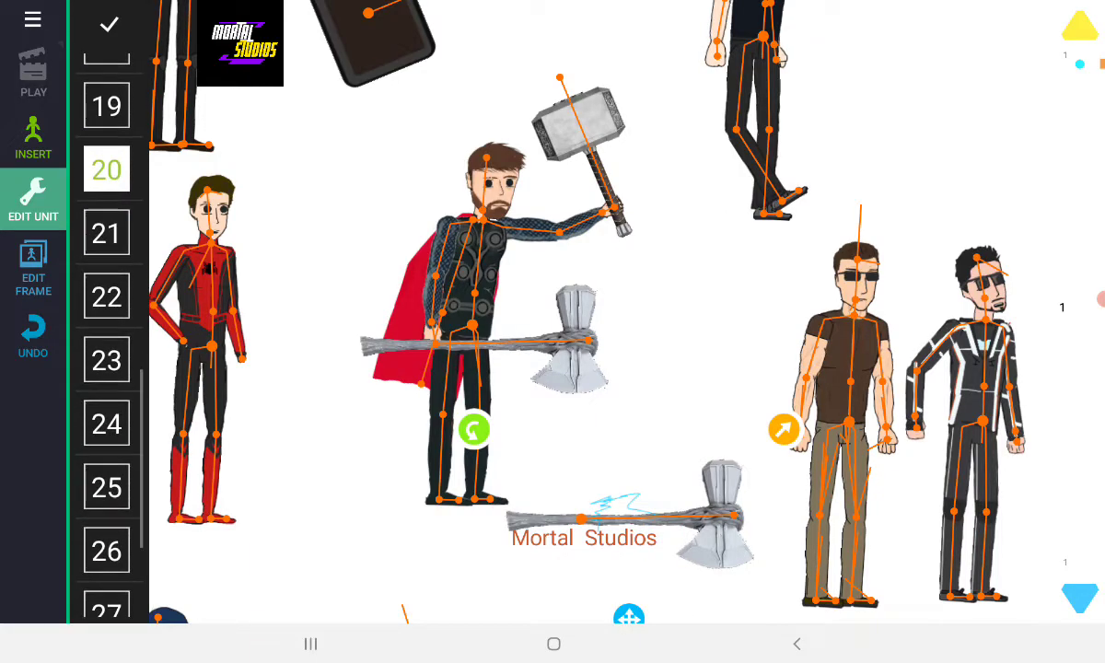
click(107, 233)
click(107, 297)
scroll(107, 368, down, 3)
click(107, 206)
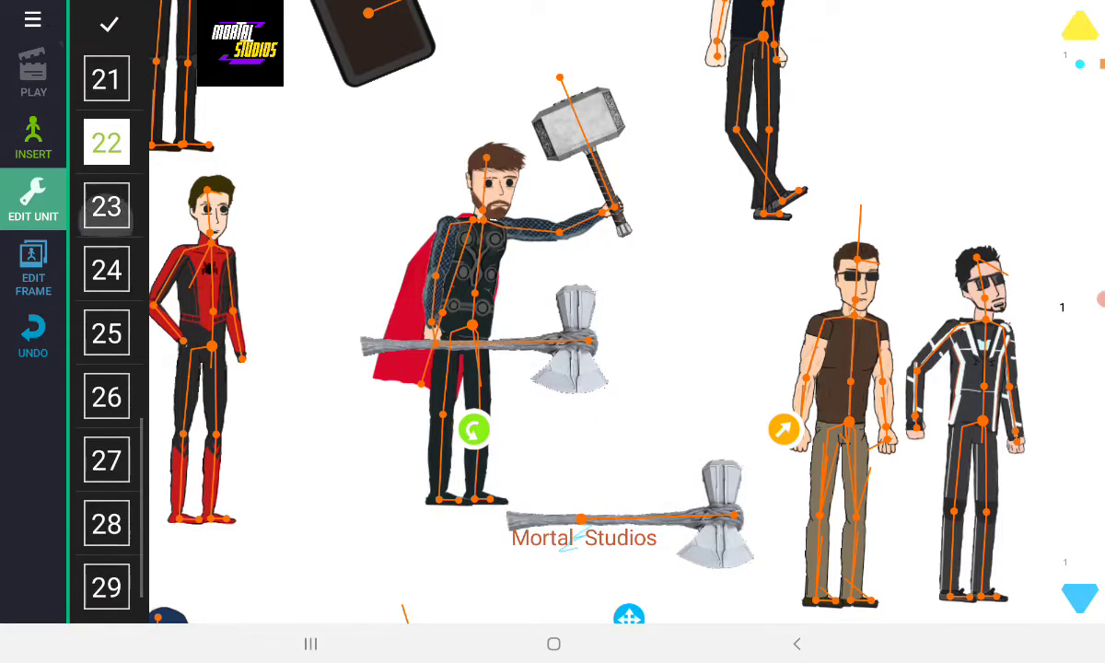
- Step the animation forward through frames 25, 26 and 27
click(106, 270)
scroll(107, 369, down, 2)
click(107, 267)
click(107, 331)
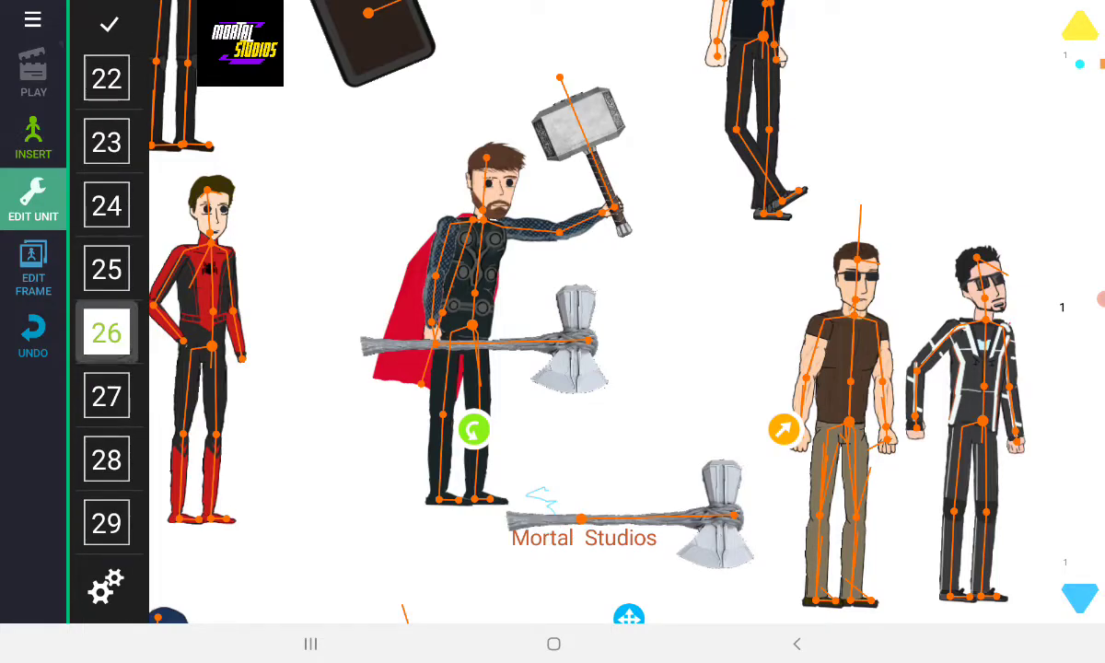
click(107, 396)
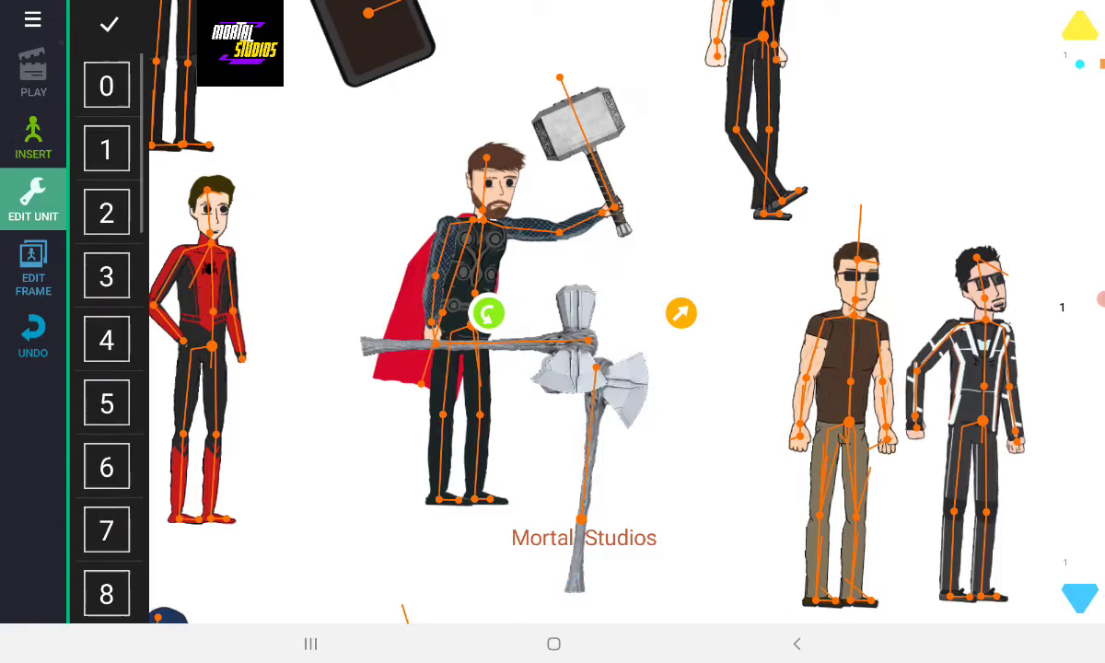
- Open the Common folder in the insertable items library
click(33, 138)
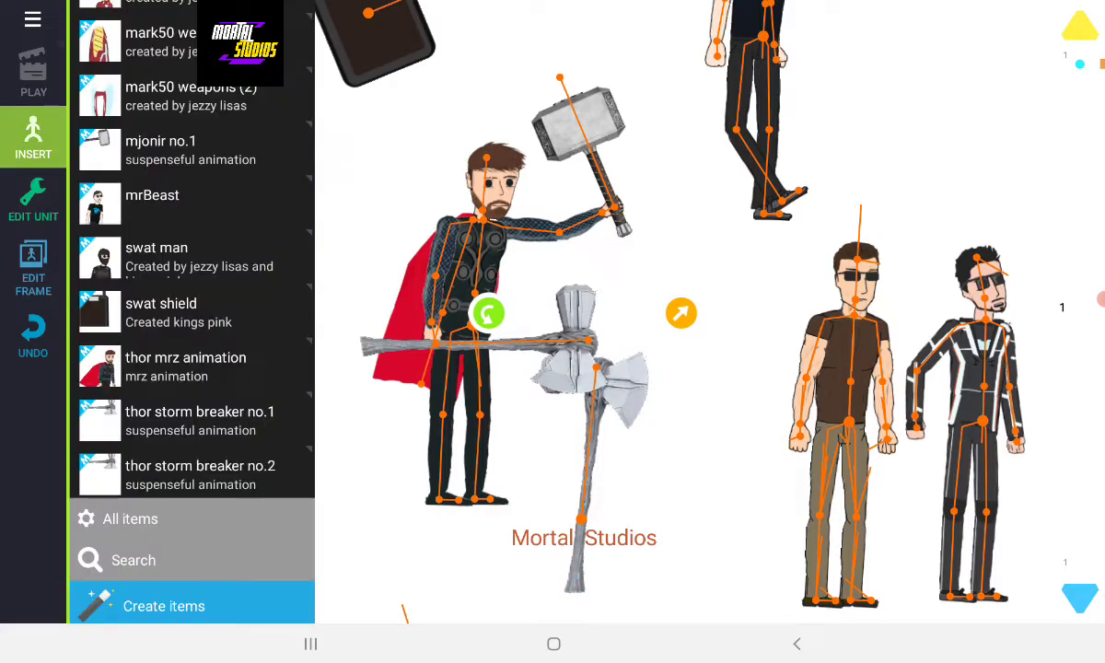
scroll(192, 322, up, 10)
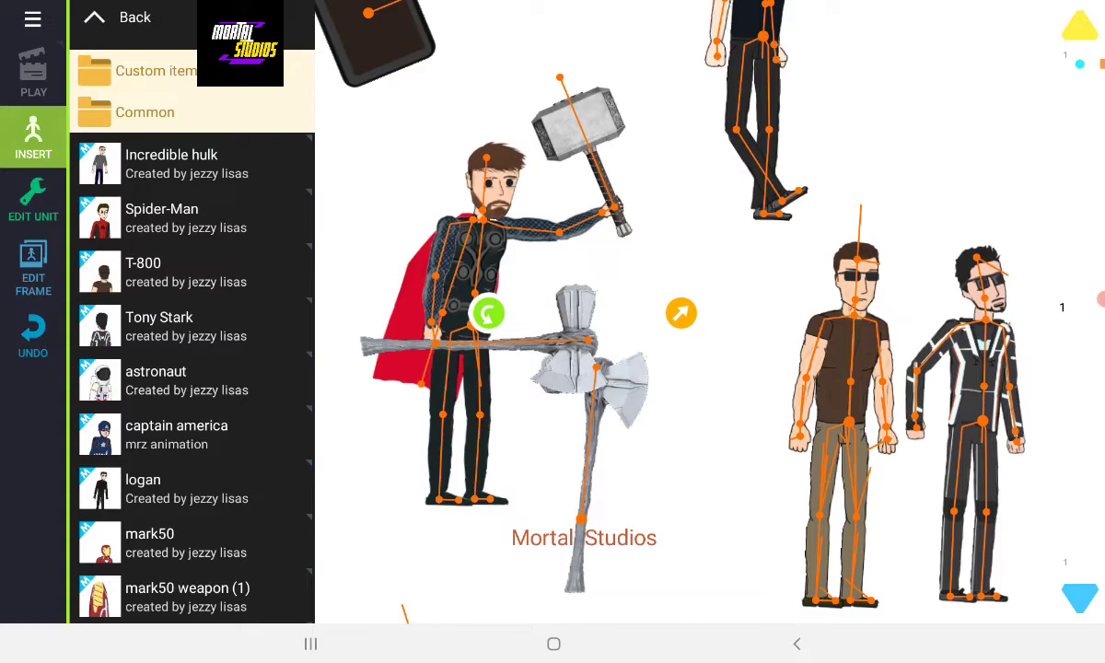
click(145, 111)
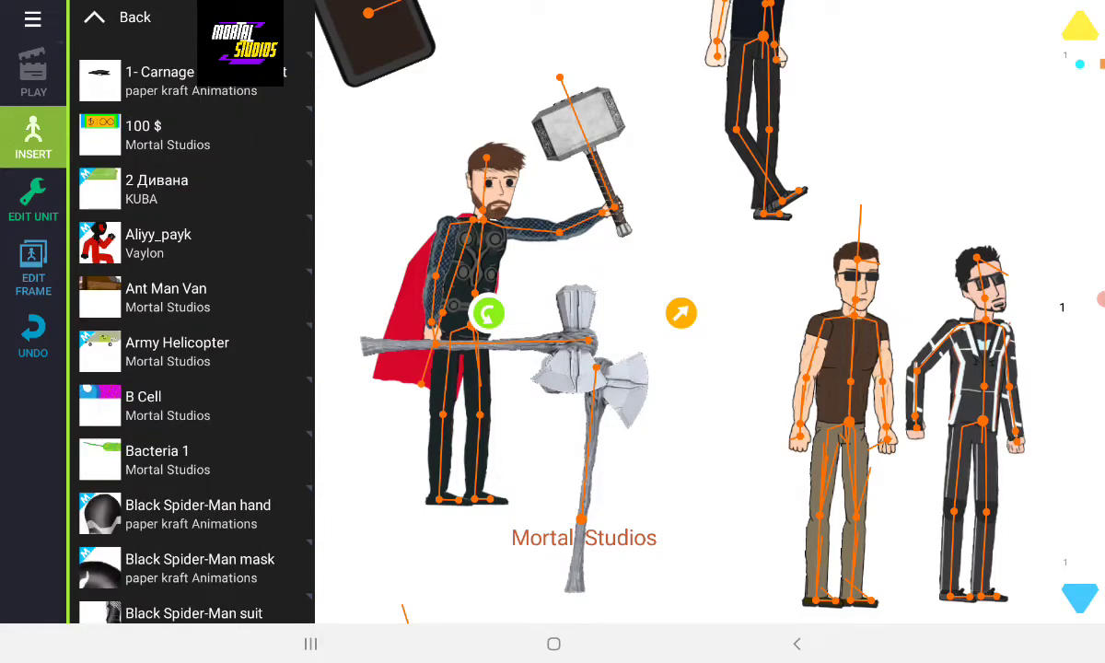
- Scroll through all the Common items, then return to the grid of item packs
scroll(191, 323, down, 5)
scroll(191, 322, down, 5)
scroll(191, 322, down, 5)
scroll(191, 323, down, 5)
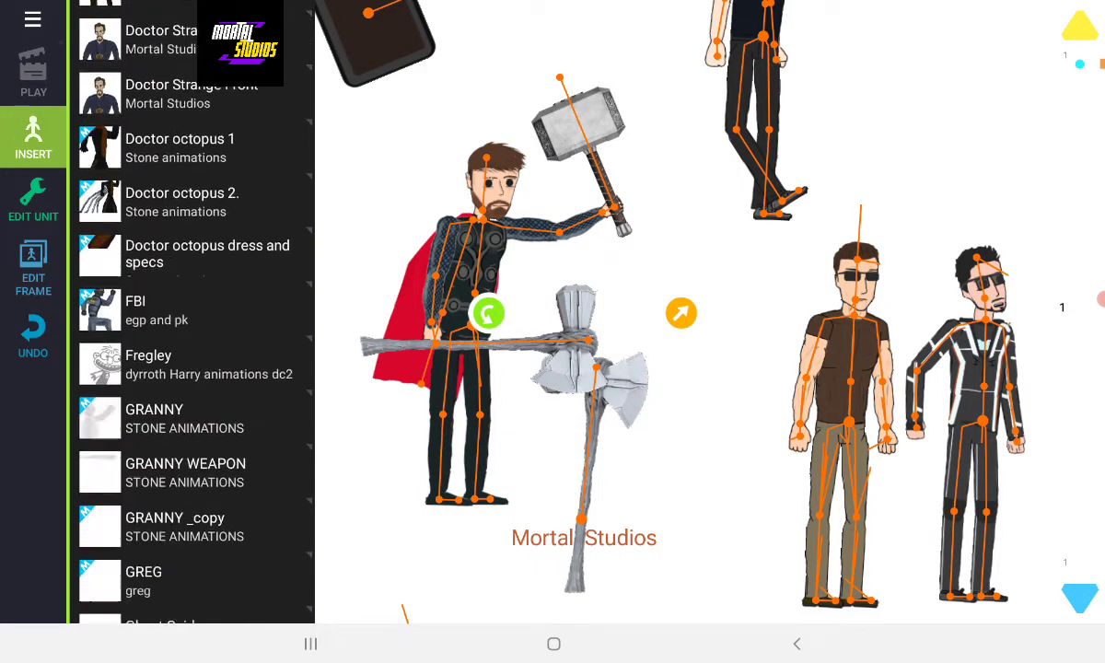
scroll(192, 322, down, 1)
scroll(192, 322, down, 5)
scroll(191, 322, down, 5)
scroll(191, 322, down, 4)
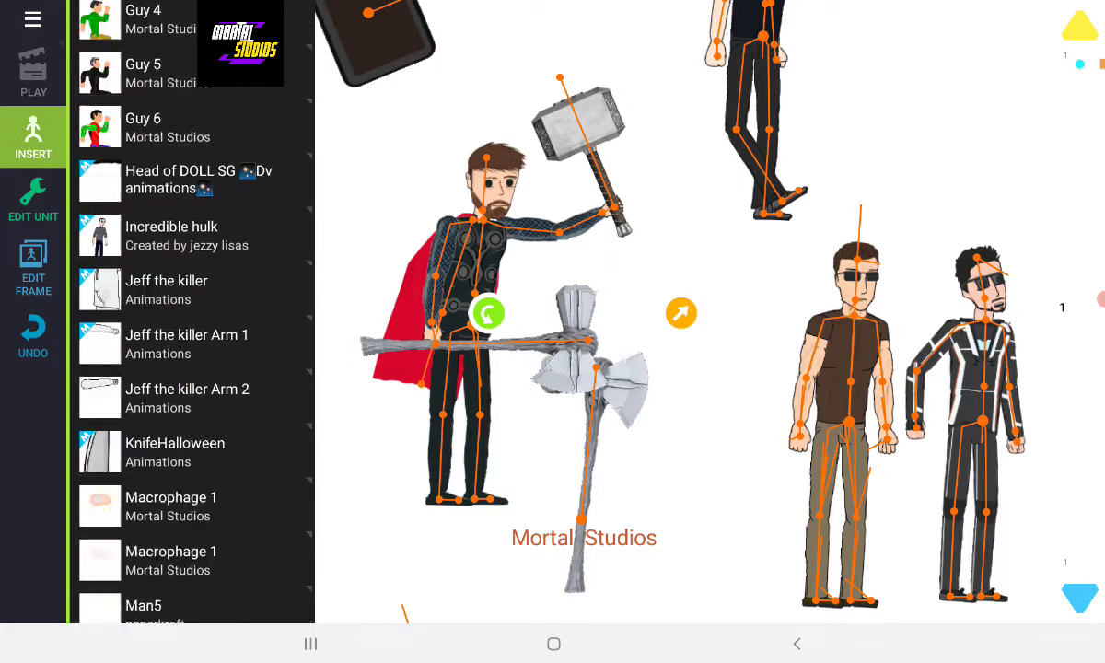
scroll(192, 322, down, 1)
scroll(192, 322, down, 5)
scroll(191, 322, down, 4)
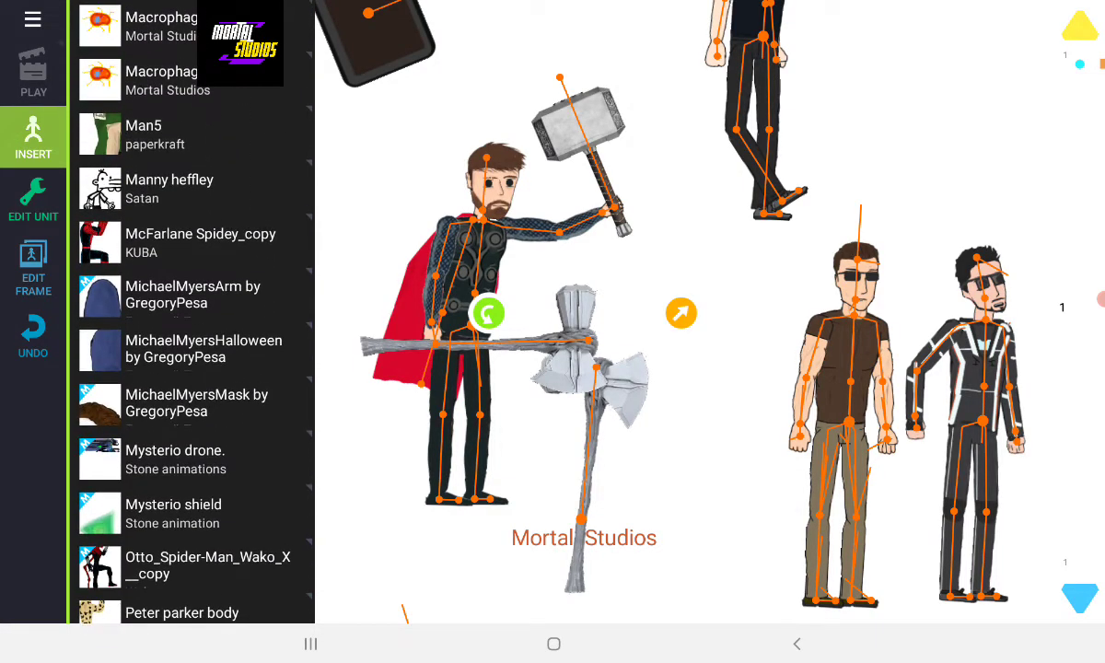
scroll(192, 322, down, 5)
scroll(191, 323, down, 1)
scroll(192, 323, down, 5)
scroll(192, 323, down, 1)
scroll(191, 322, down, 5)
scroll(192, 322, down, 5)
scroll(192, 323, down, 4)
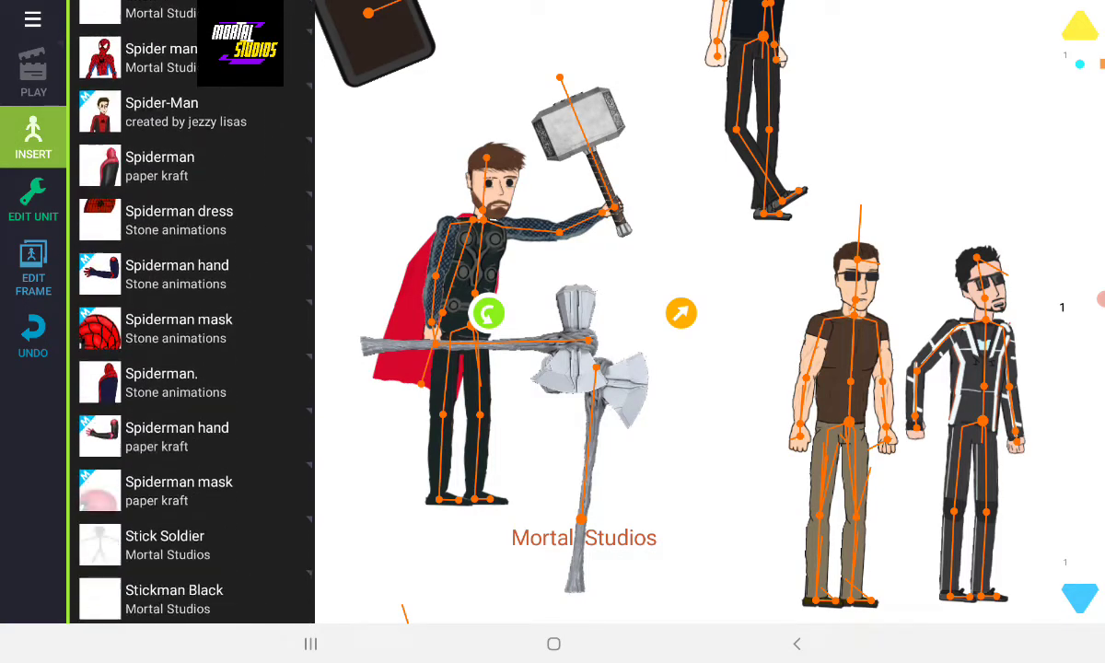
scroll(192, 322, down, 1)
scroll(192, 322, down, 3)
scroll(191, 322, down, 3)
scroll(192, 322, down, 5)
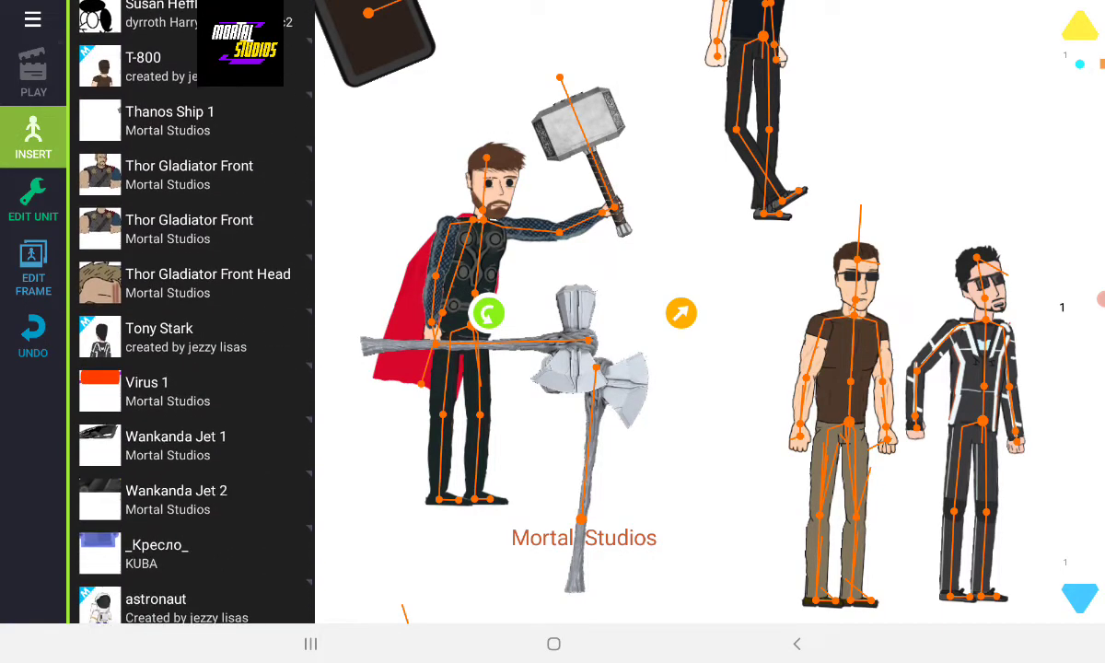
scroll(191, 322, down, 2)
scroll(191, 322, down, 2)
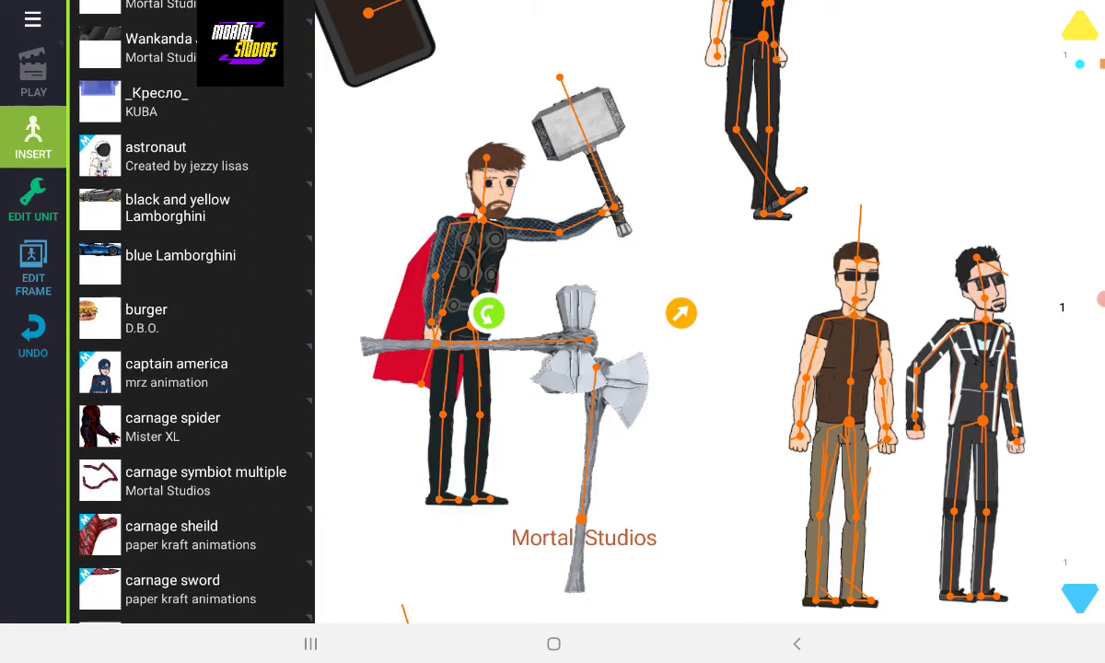
scroll(191, 323, down, 3)
scroll(192, 322, down, 3)
scroll(192, 322, down, 2)
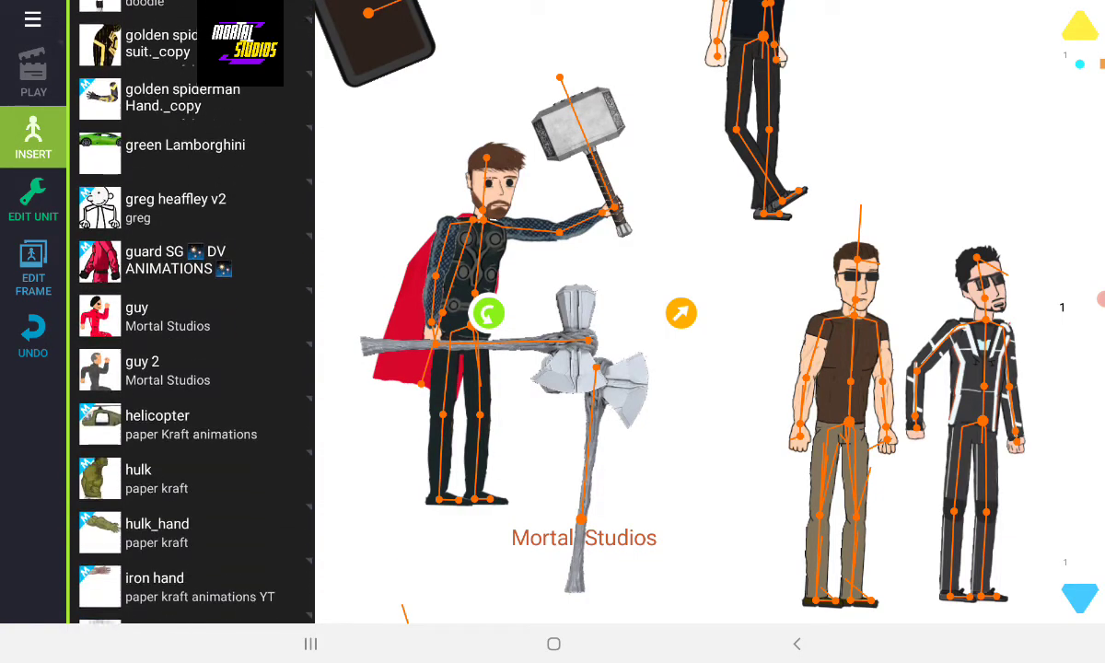
scroll(191, 322, down, 6)
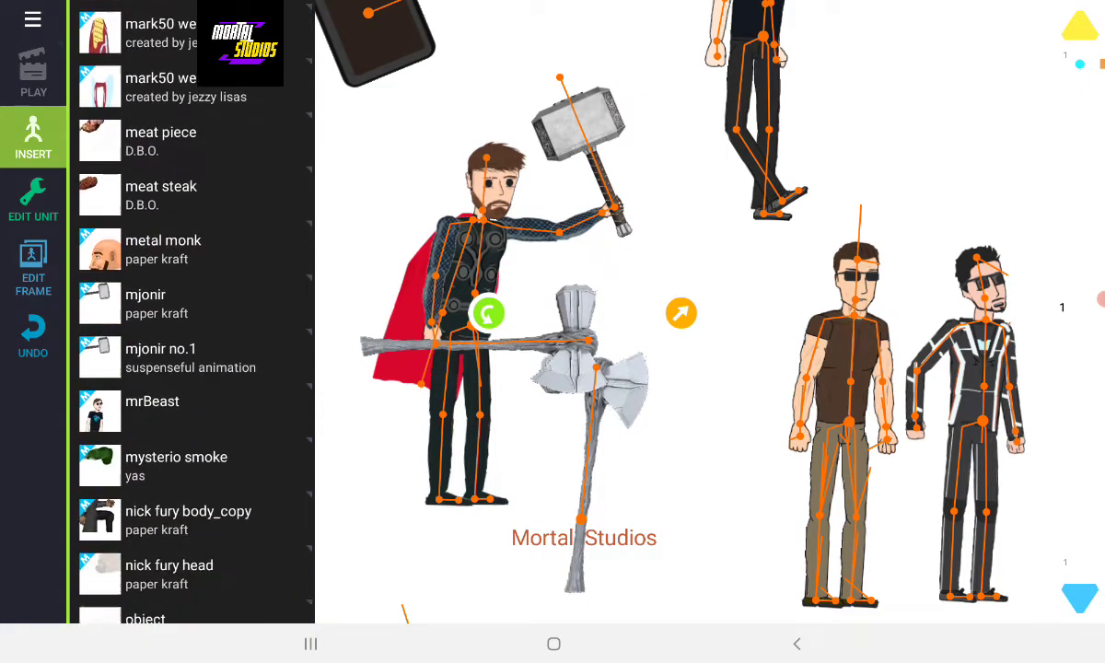
scroll(192, 313, down, 1)
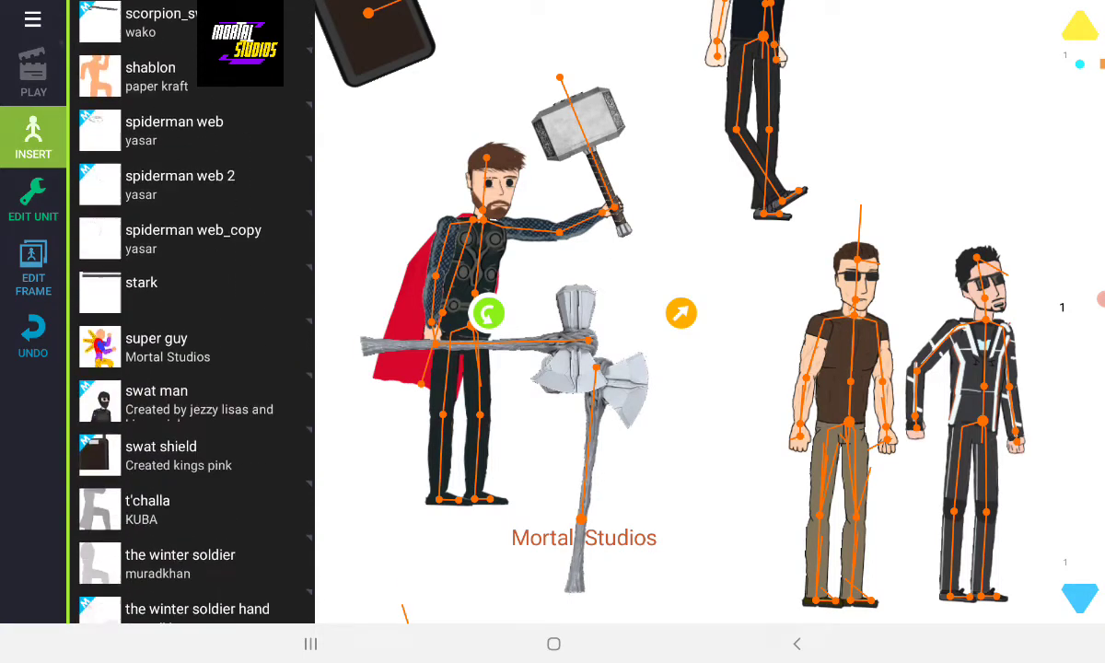
scroll(191, 313, down, 6)
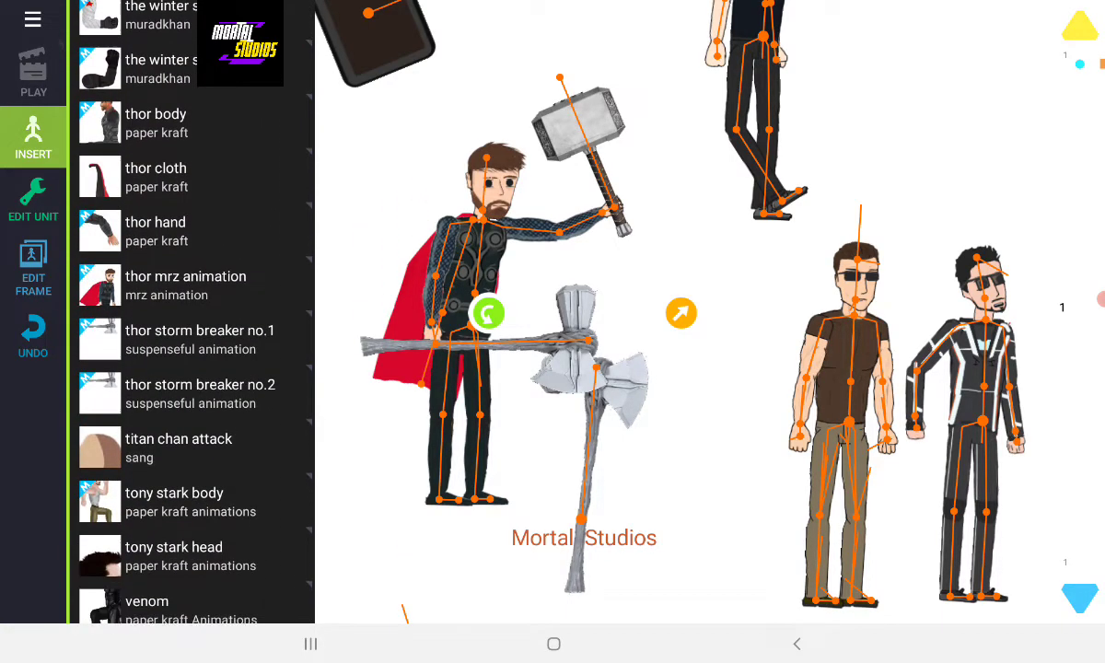
scroll(191, 313, down, 3)
scroll(192, 313, down, 4)
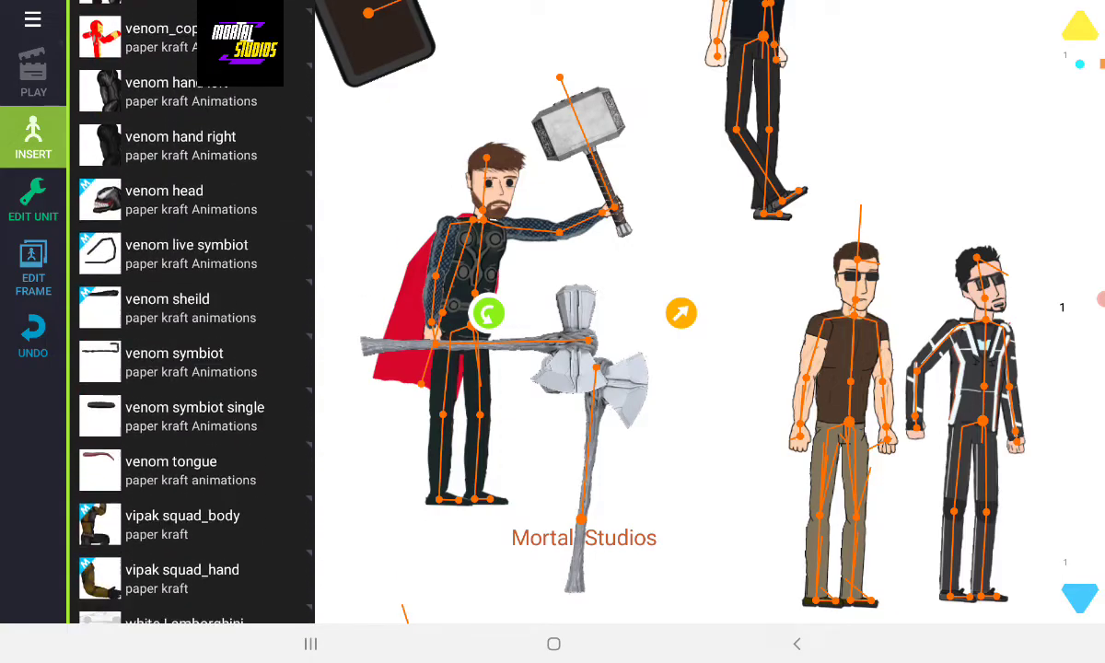
scroll(192, 331, up, 15)
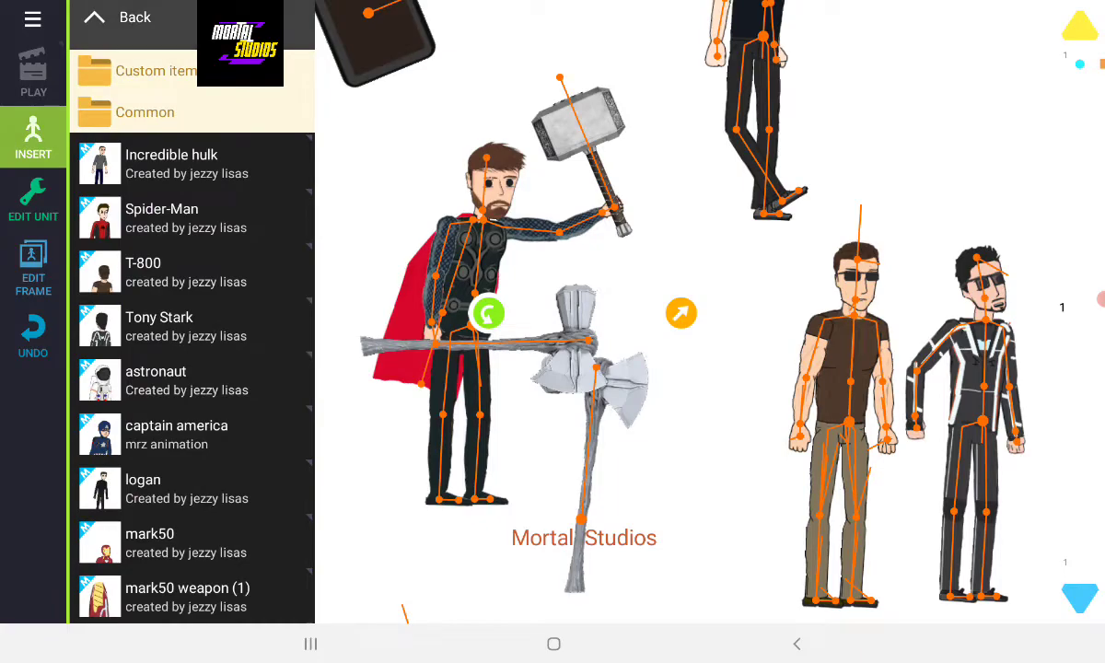
click(119, 18)
- Browse the mandalorec.maks pack's items and return to the pack grid
scroll(191, 331, down, 5)
scroll(192, 331, down, 3)
scroll(191, 331, down, 1)
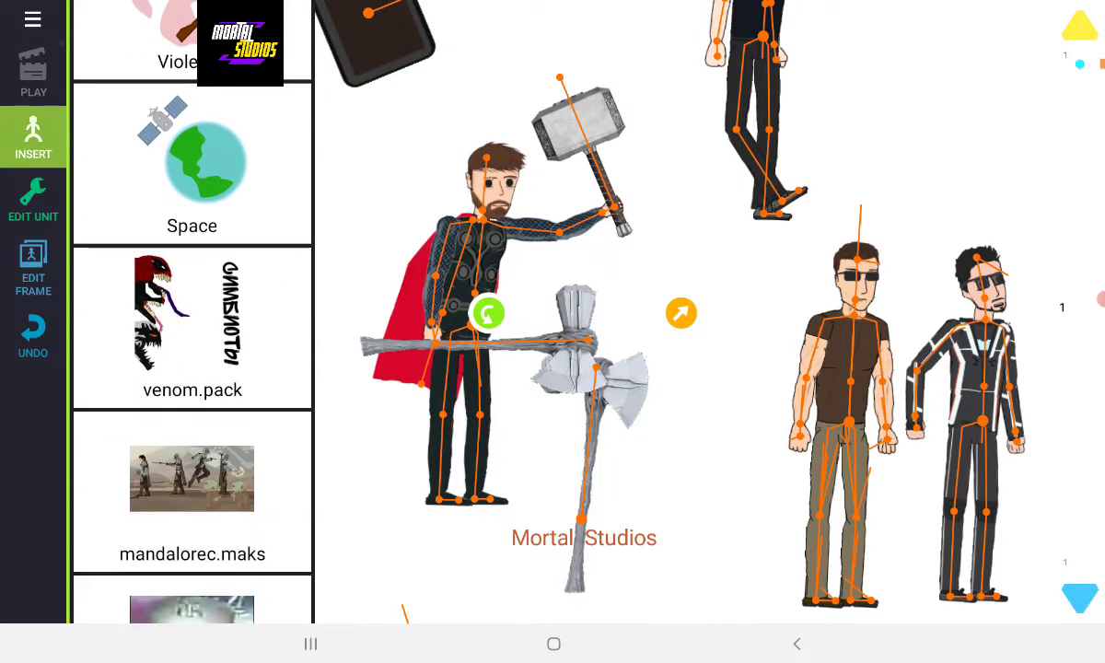
click(191, 479)
scroll(191, 331, down, 2)
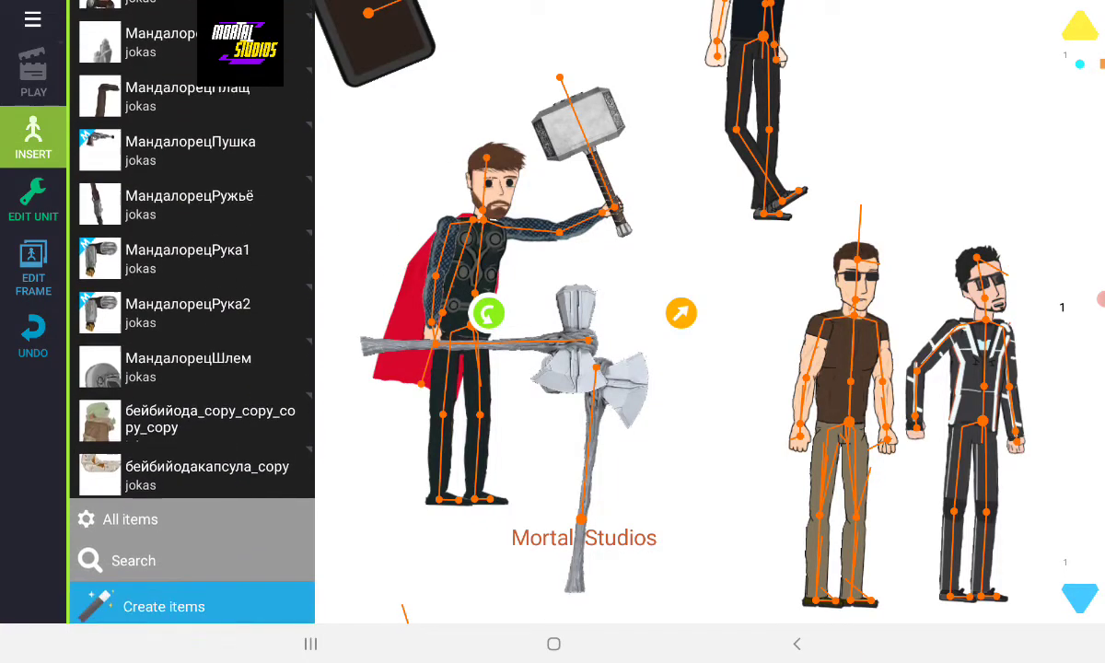
scroll(192, 332, up, 2)
click(111, 17)
- Browse the venom.pack items and return to the pack grid
scroll(191, 332, down, 5)
scroll(191, 332, down, 3)
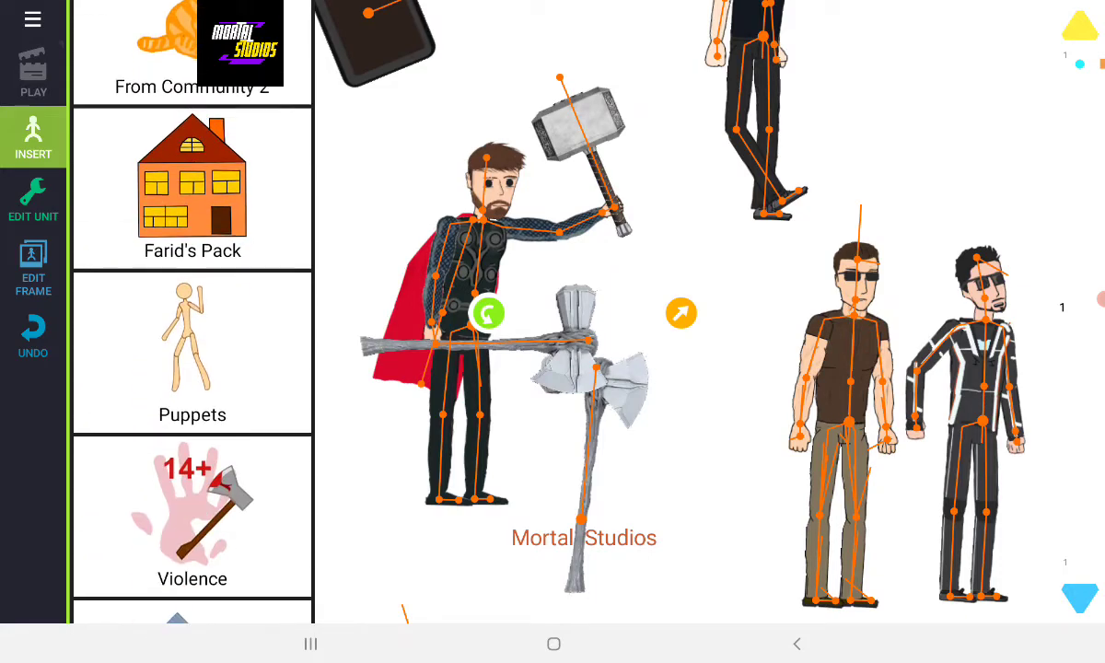
scroll(192, 331, down, 3)
click(191, 465)
scroll(192, 332, down, 3)
scroll(192, 332, down, 5)
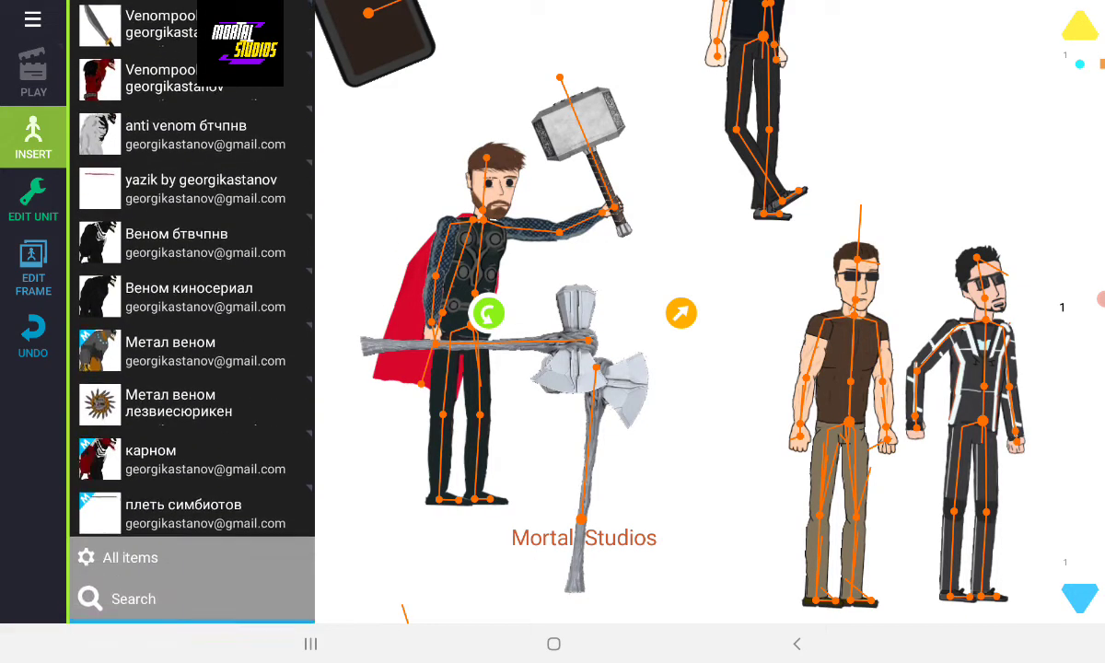
scroll(191, 331, up, 5)
scroll(191, 332, up, 5)
click(110, 16)
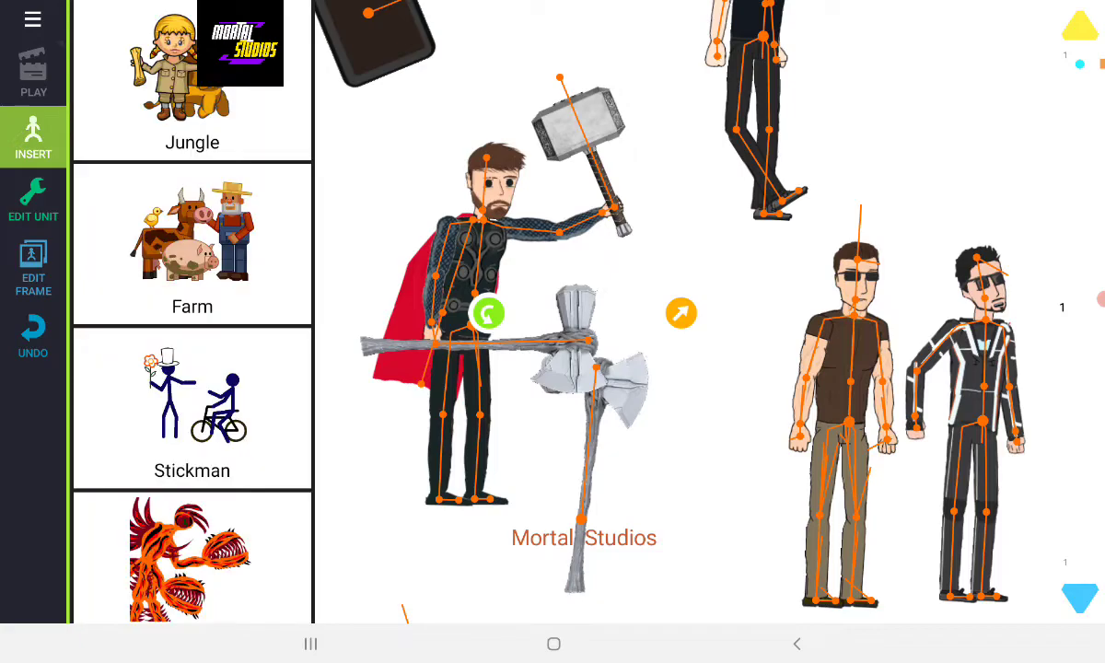
- Scroll down to packs like doctorstrange.dianimations, then nudge the right figure's head rightward
scroll(191, 332, down, 5)
scroll(192, 331, down, 5)
scroll(192, 331, down, 5)
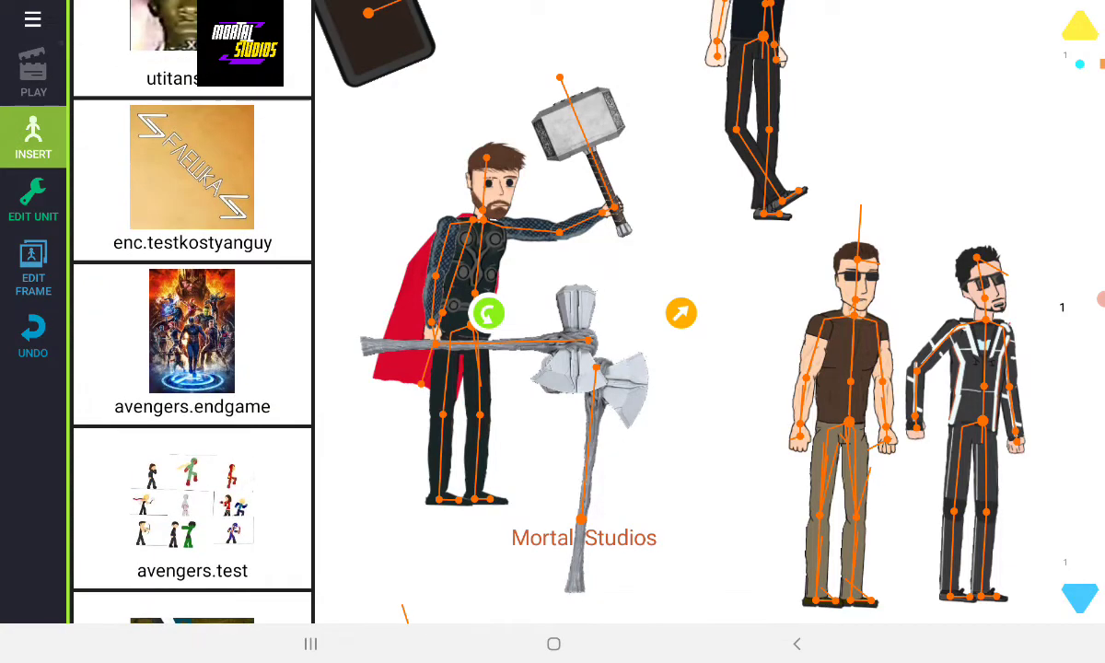
scroll(191, 332, down, 3)
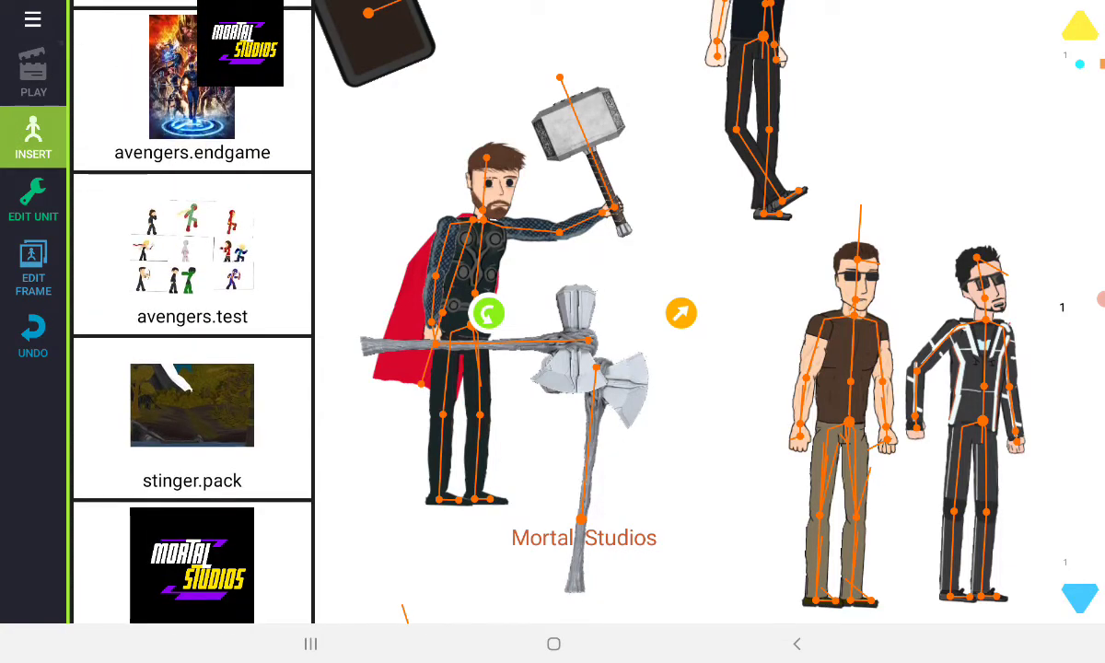
scroll(192, 332, down, 5)
scroll(191, 331, down, 1)
scroll(192, 331, down, 1)
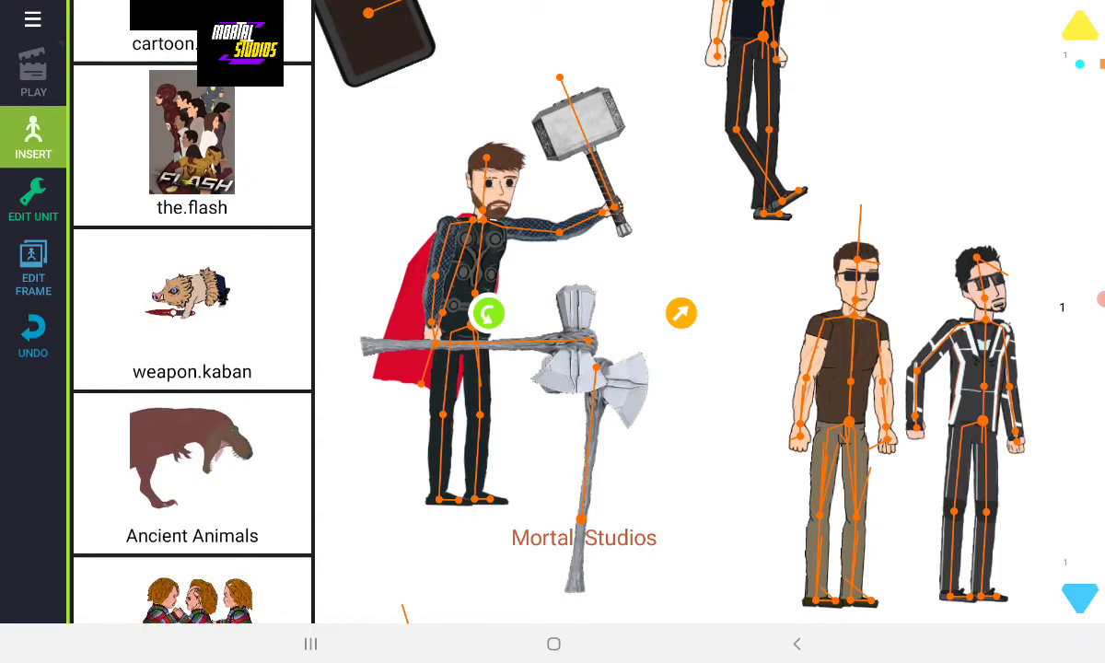
scroll(192, 332, down, 3)
scroll(191, 331, down, 2)
scroll(191, 331, down, 3)
scroll(192, 332, down, 1)
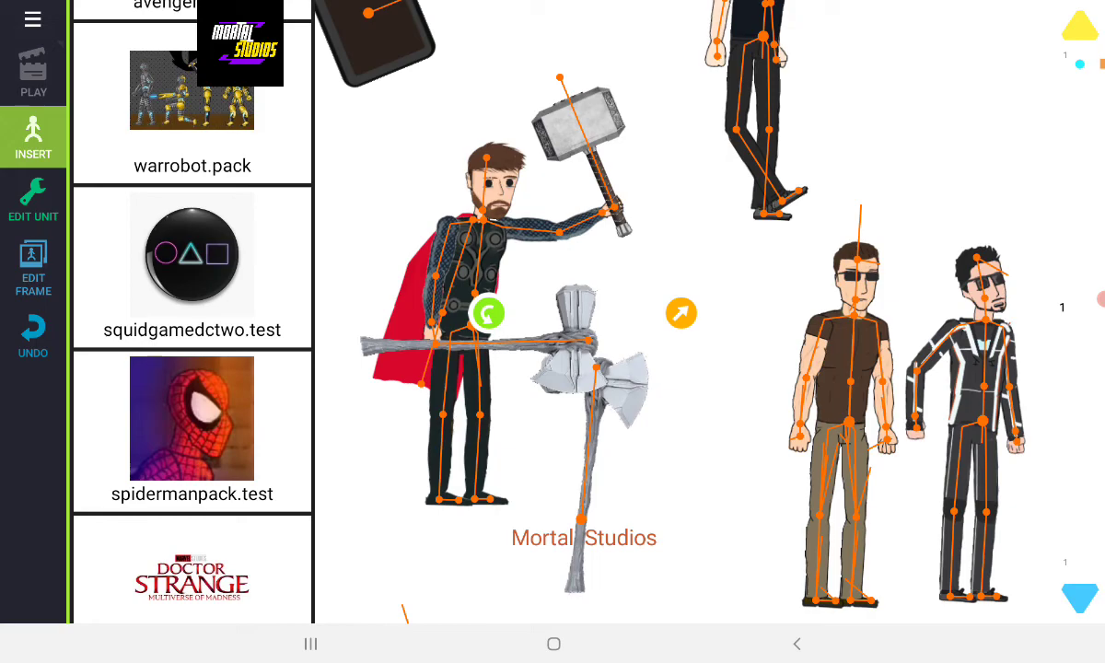
scroll(192, 332, up, 1)
scroll(192, 332, down, 3)
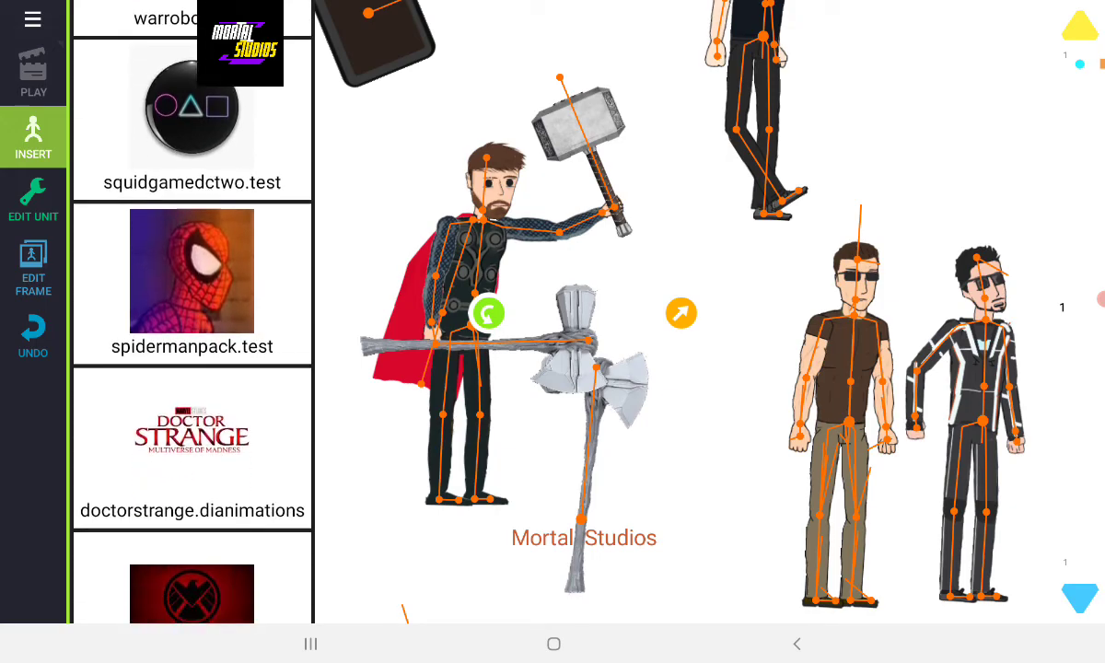
scroll(192, 331, down, 3)
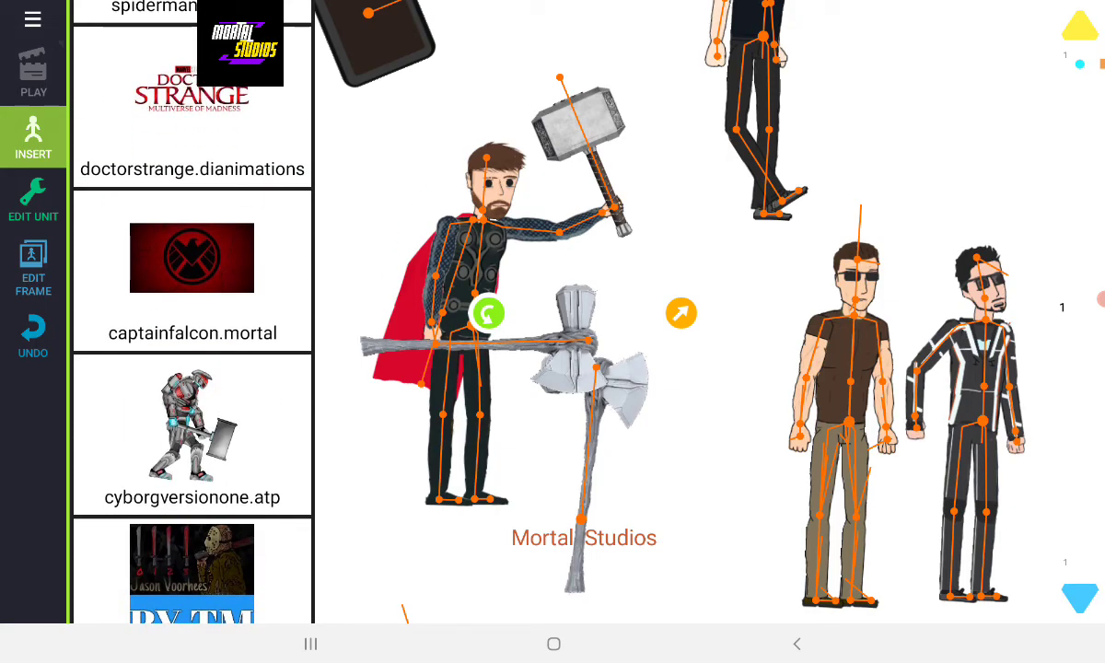
scroll(192, 331, down, 3)
scroll(192, 331, up, 3)
scroll(192, 331, up, 1)
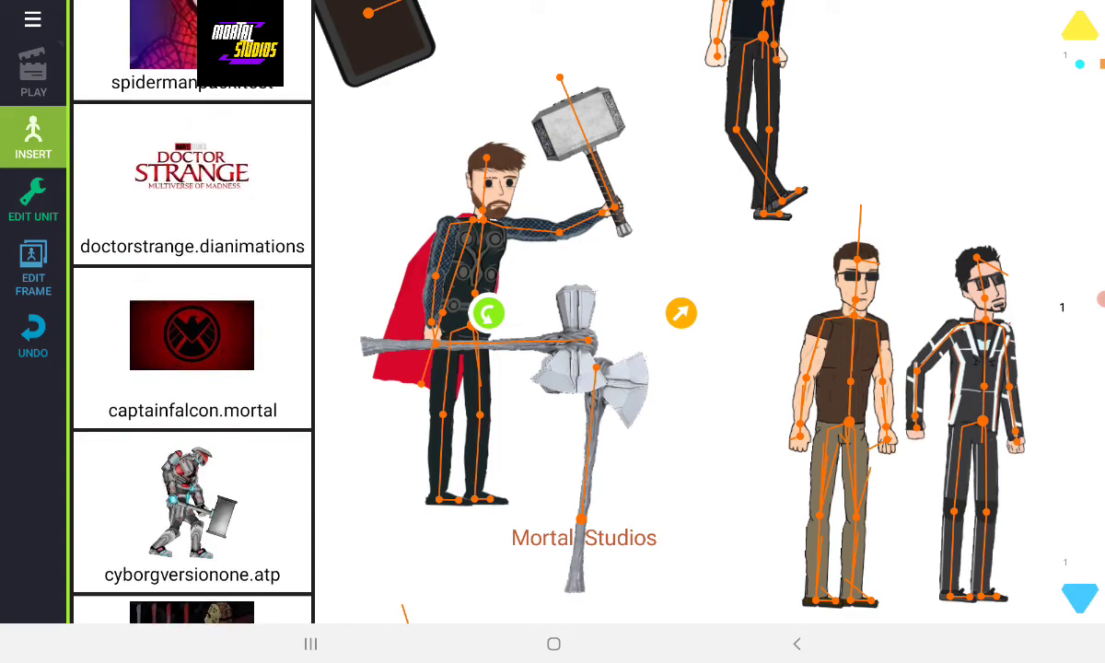
drag(983, 269, 996, 241)
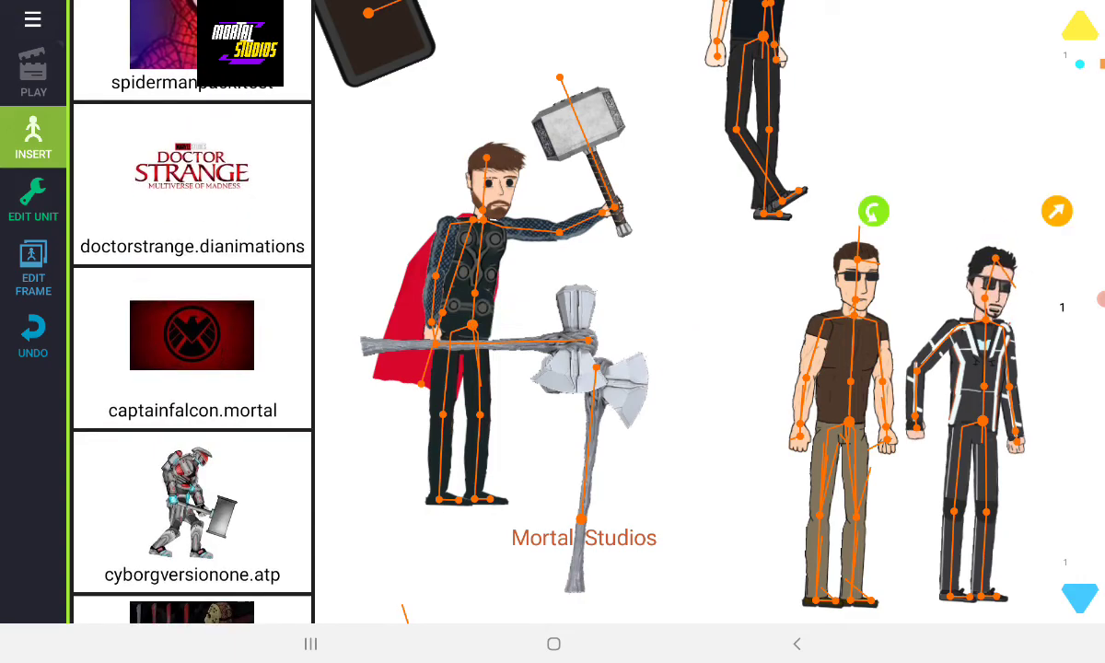